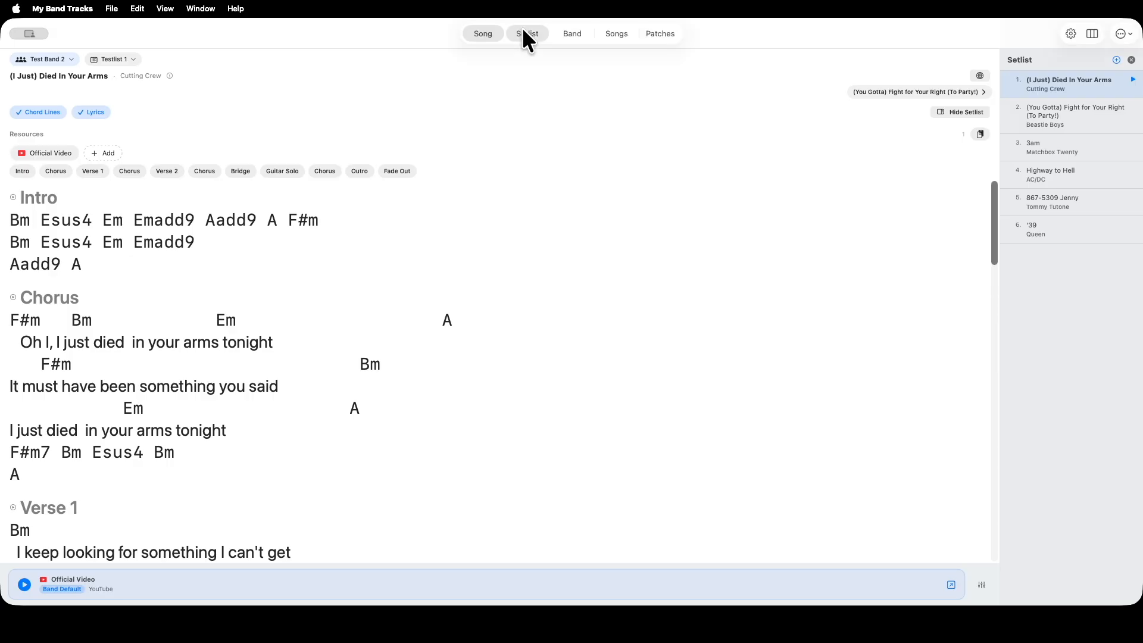
Start a new song from the Testlist 1 setlist, titled Supermassive Black Hole with Muse as the artist
{"action": "left_click", "coordinate": [524, 31]}
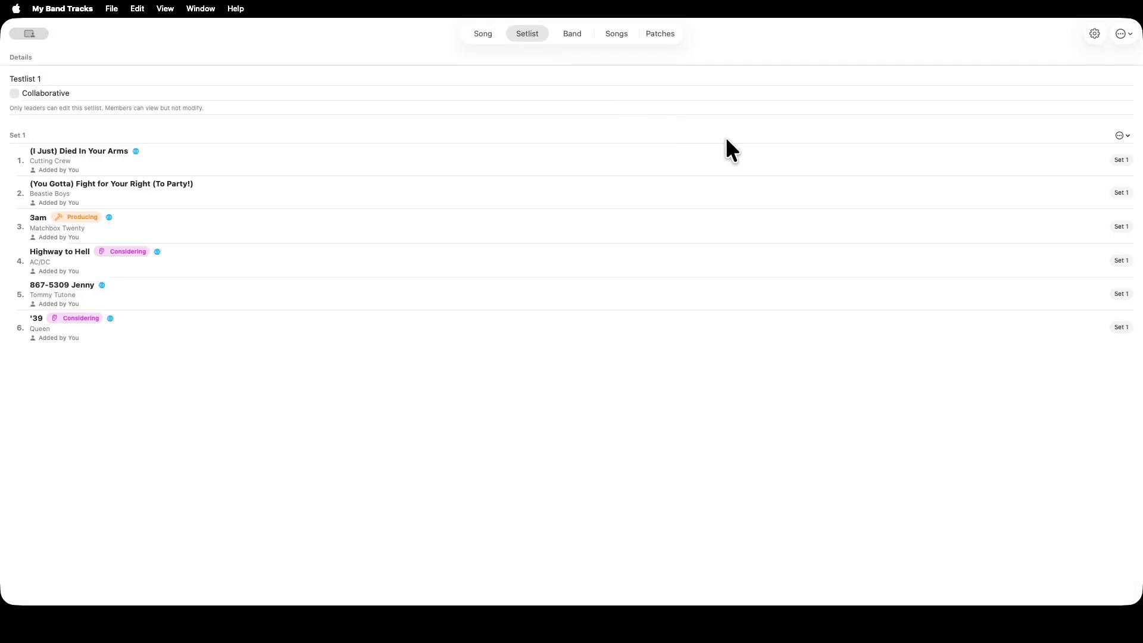
{"action": "left_click", "coordinate": [1124, 34]}
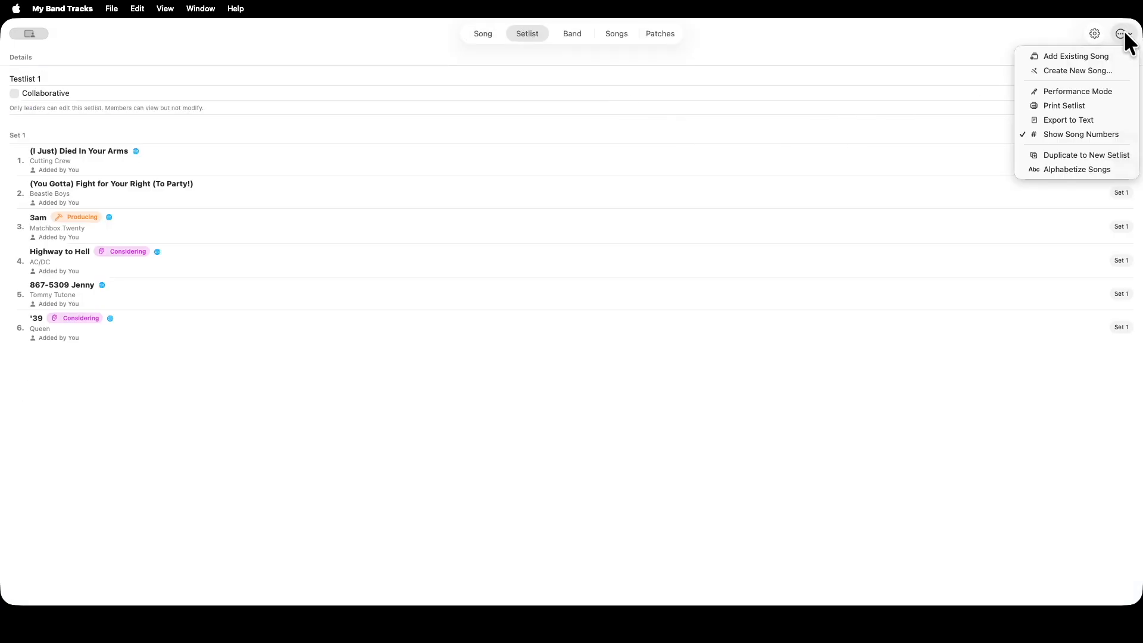
{"action": "left_click", "coordinate": [1084, 70]}
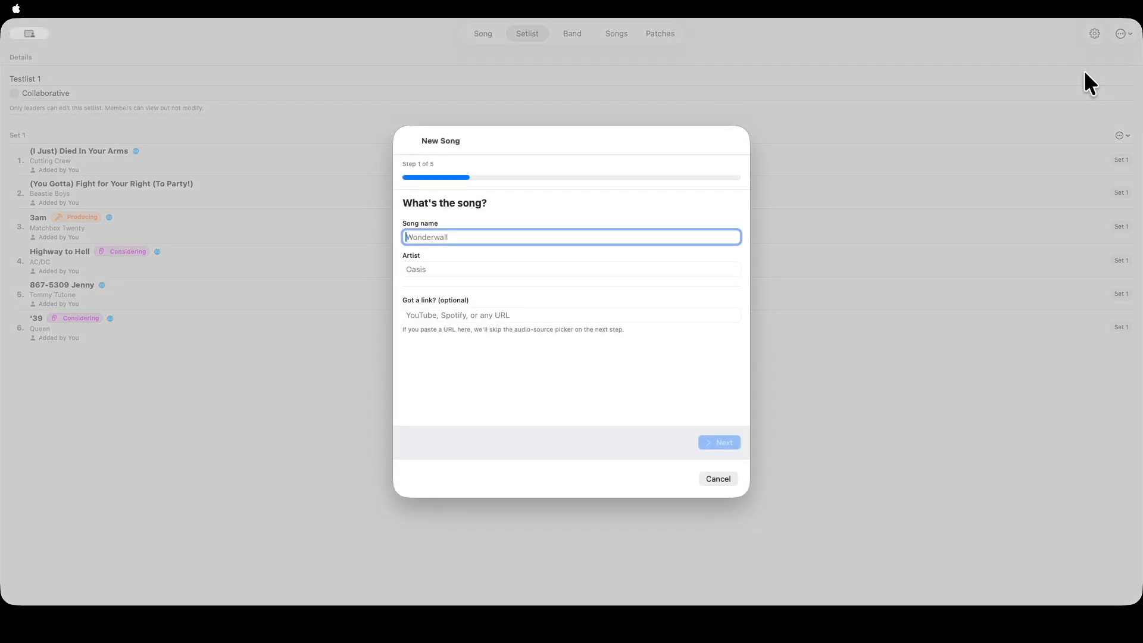
{"action": "type", "text": "Supermassive Black Hole"}
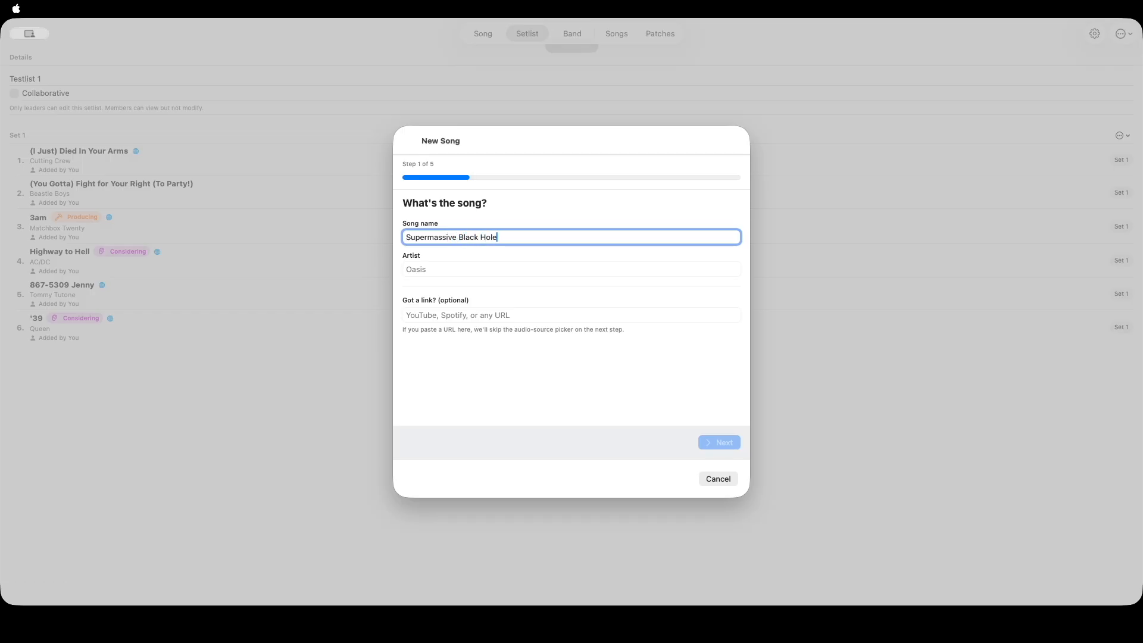
{"action": "key", "text": "Tab"}
{"action": "type", "text": "Muse"}
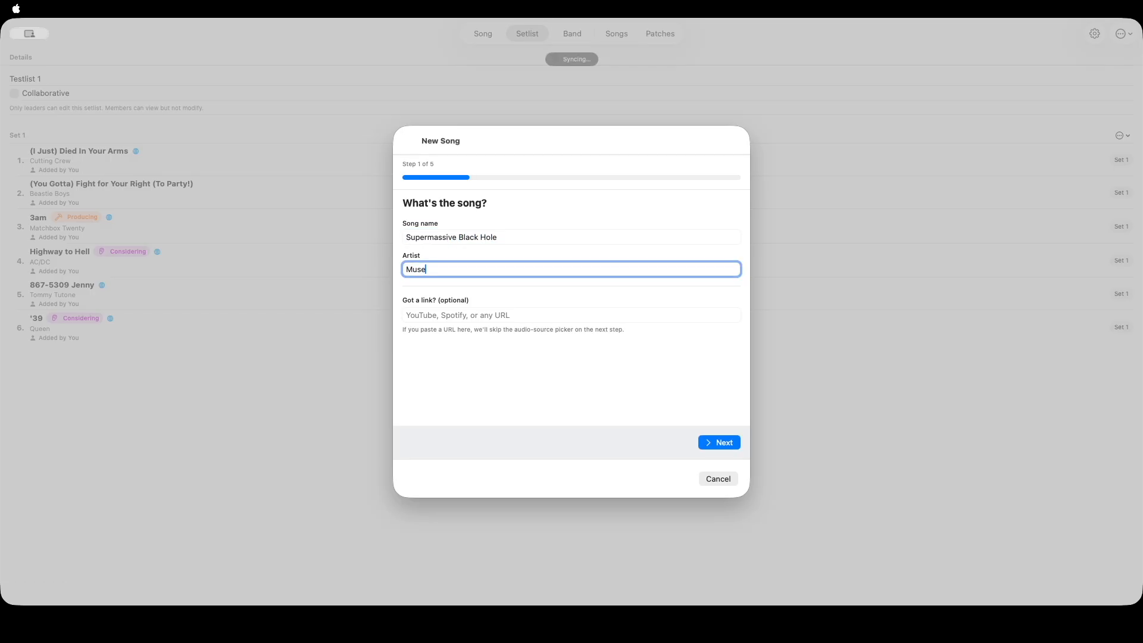
{"action": "left_click", "coordinate": [727, 440]}
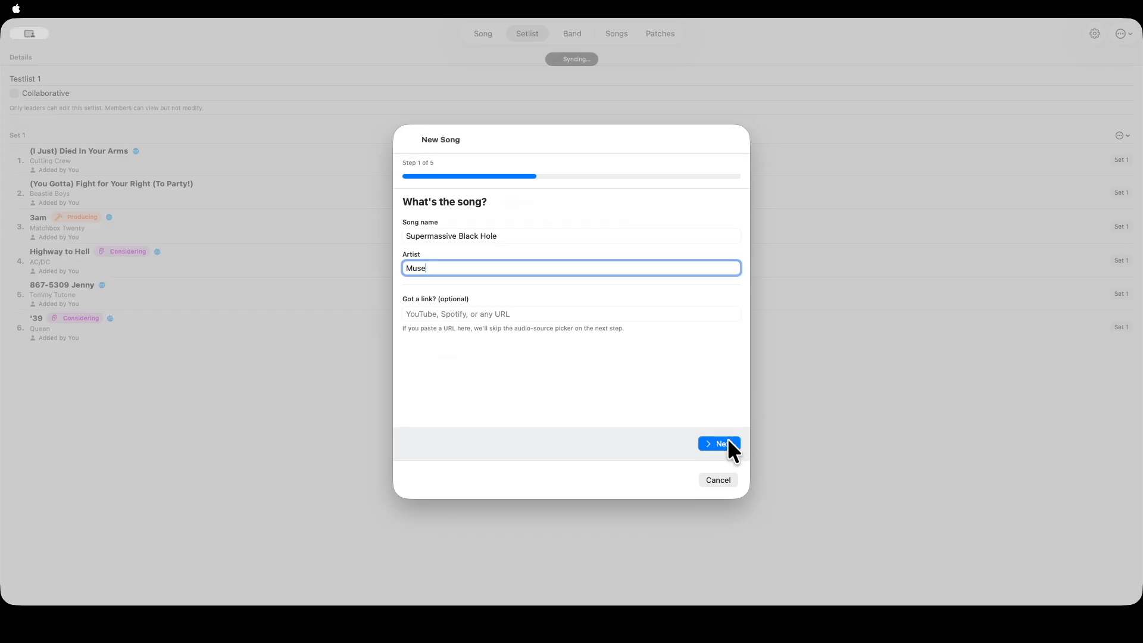
Skip the audio source and paste the copied chord chart into the new song in Standard Format
{"action": "left_click", "coordinate": [727, 443]}
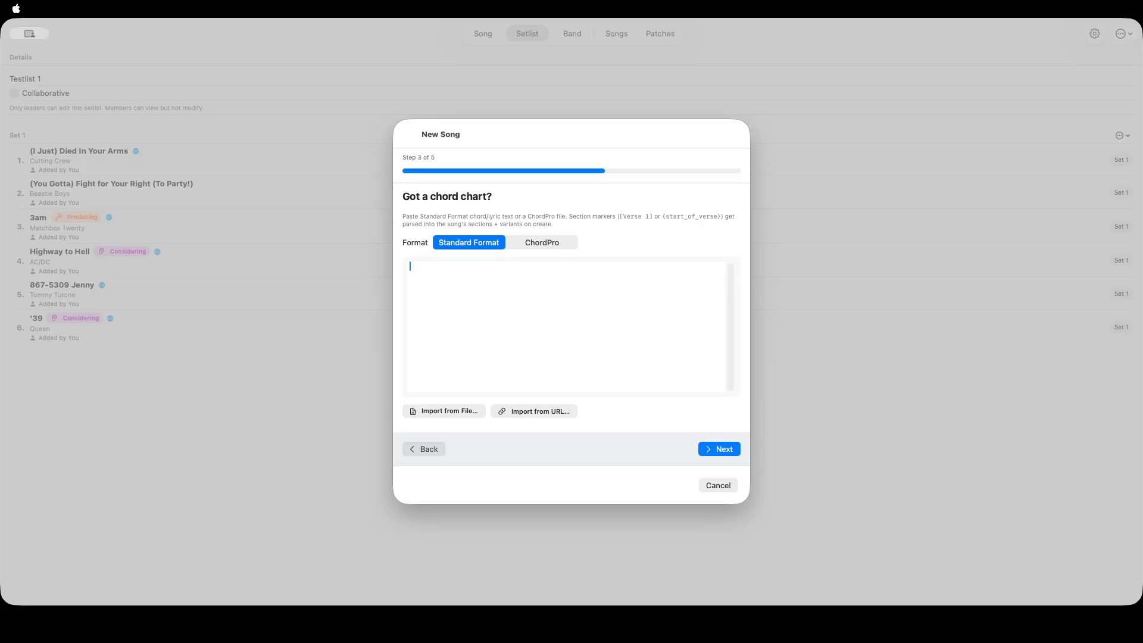
{"action": "key", "text": "super+Tab"}
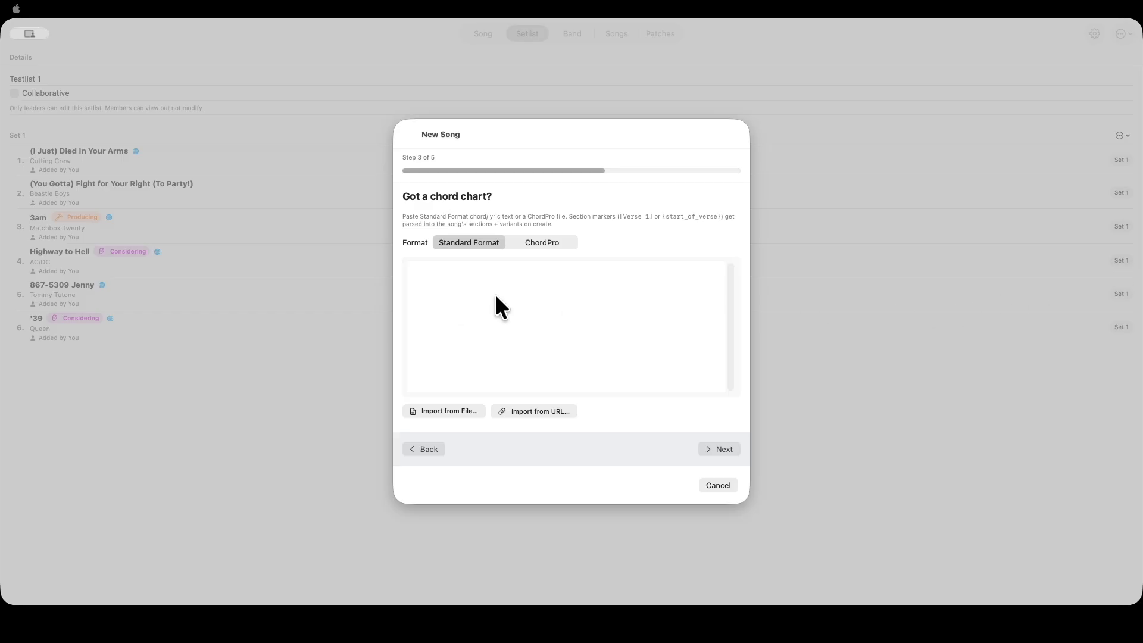
{"action": "key", "text": "super+Tab"}
{"action": "key", "text": "super+v"}
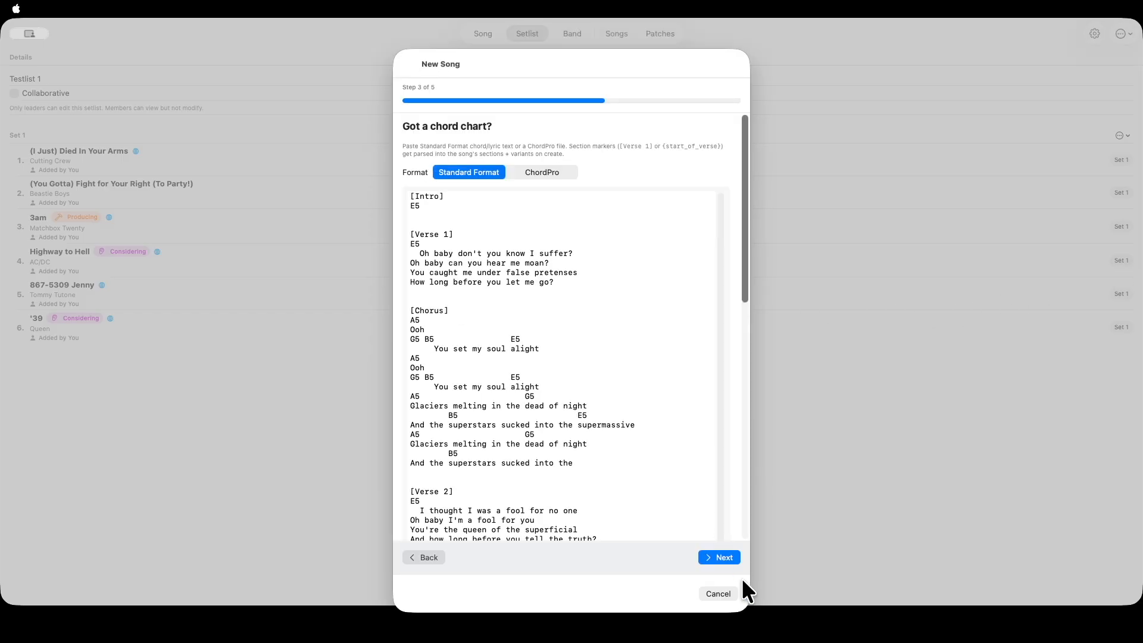
Accept the chord chart and create the song in Test Band 2 and setlist Testlist 1
{"action": "left_click", "coordinate": [719, 558]}
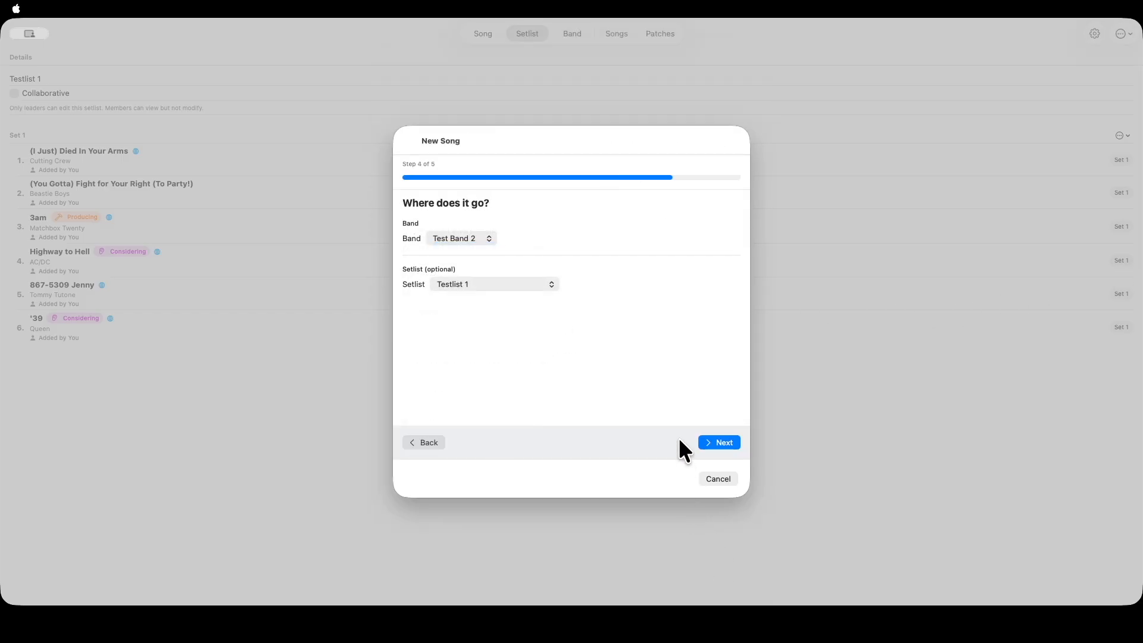
{"action": "left_click", "coordinate": [719, 440]}
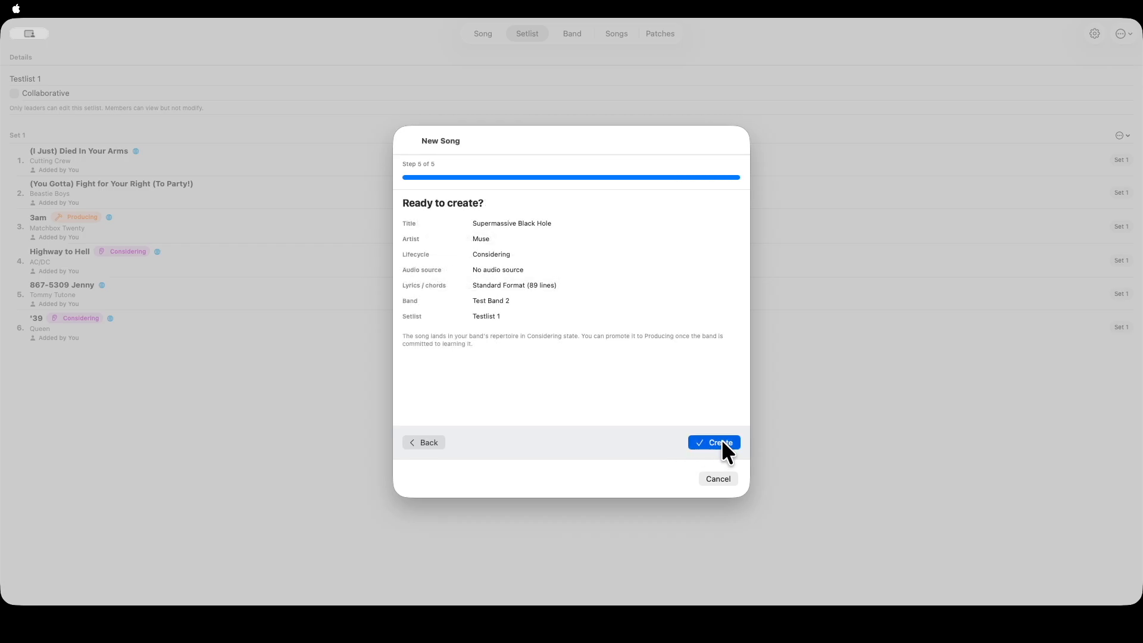
{"action": "left_click", "coordinate": [722, 441]}
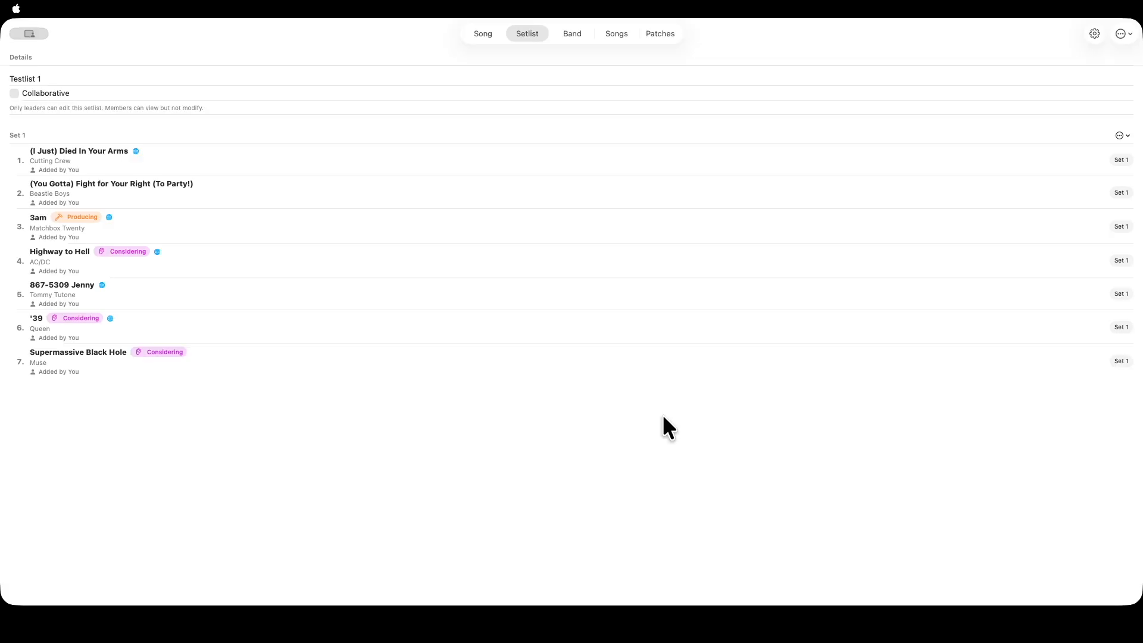
Open Supermassive Black Hole from the setlist and add its Muse backing track from Jamzone / Karaoke-Version as a resource
{"action": "left_click", "coordinate": [252, 352]}
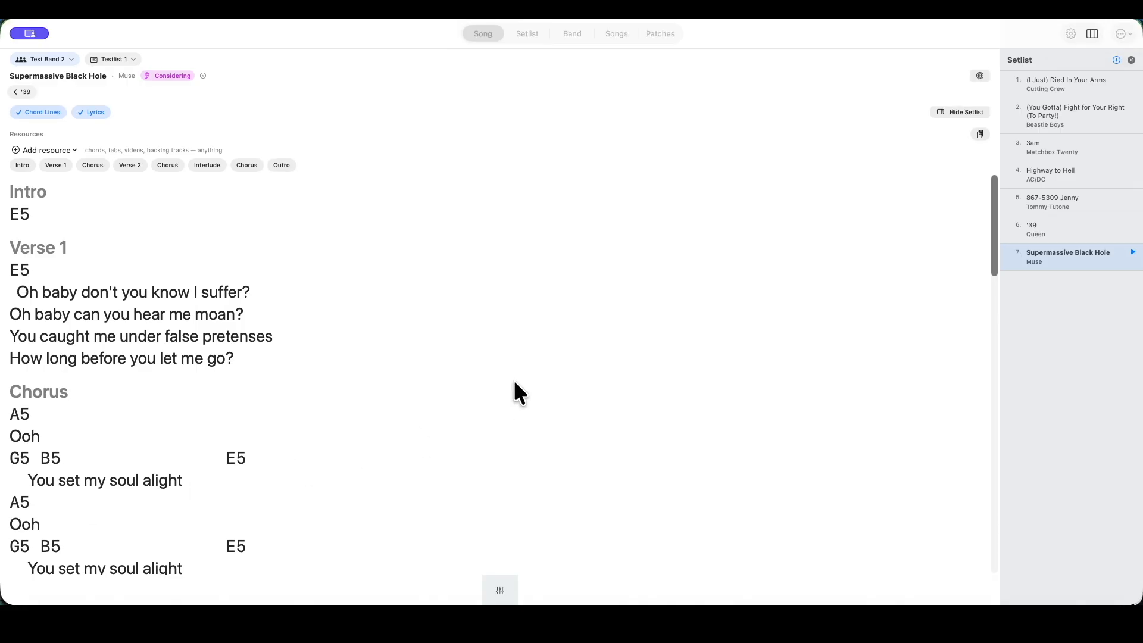
{"action": "left_click", "coordinate": [63, 149]}
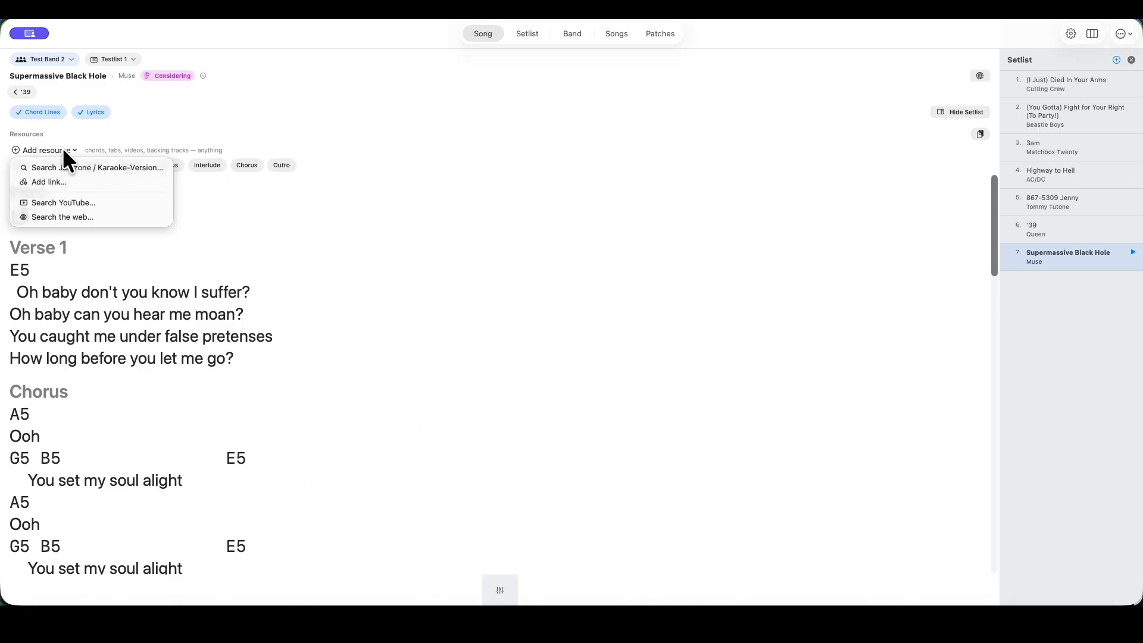
{"action": "left_click", "coordinate": [79, 167]}
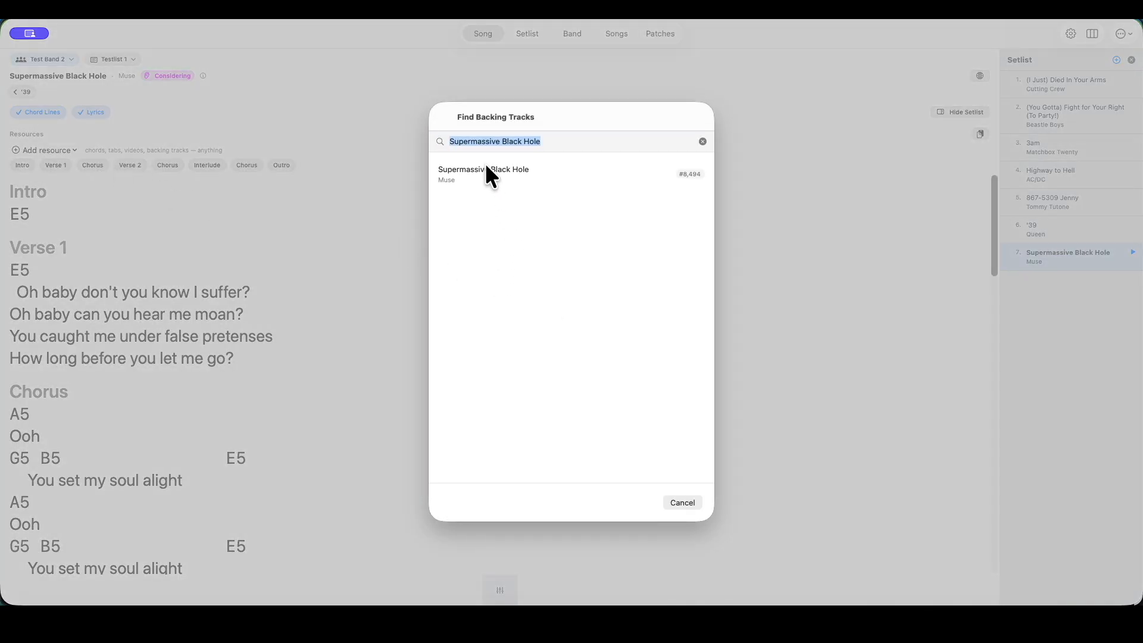
{"action": "left_click", "coordinate": [486, 169]}
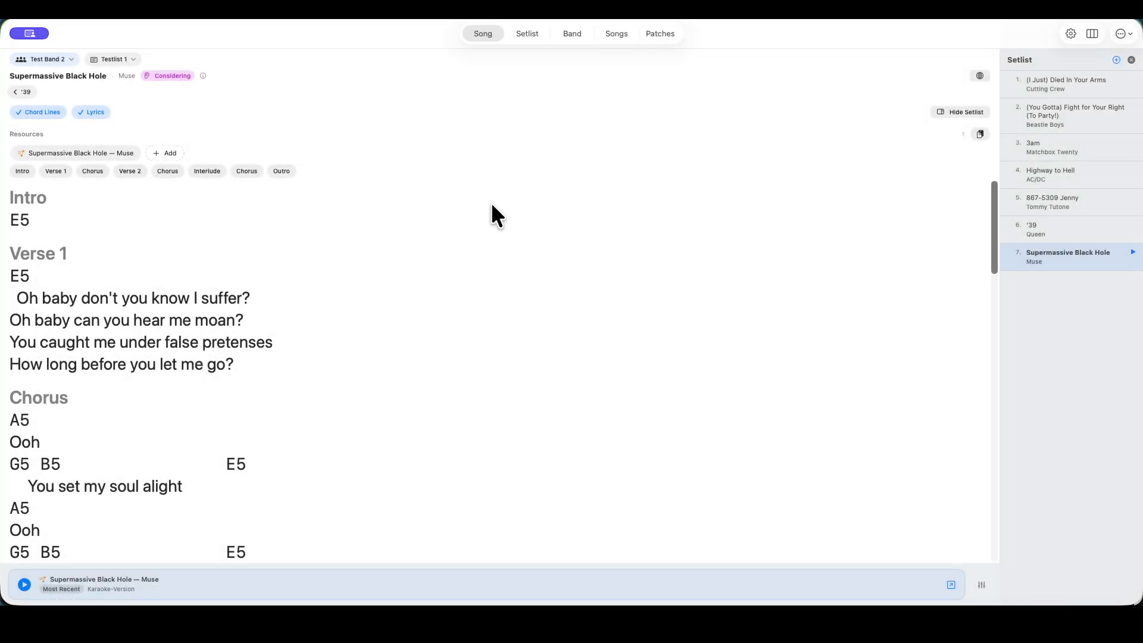
Open the backing track resource in the Jamzone app and go through its Verse, Intro, Chorus and Verse 2 sections
{"action": "left_click", "coordinate": [85, 150]}
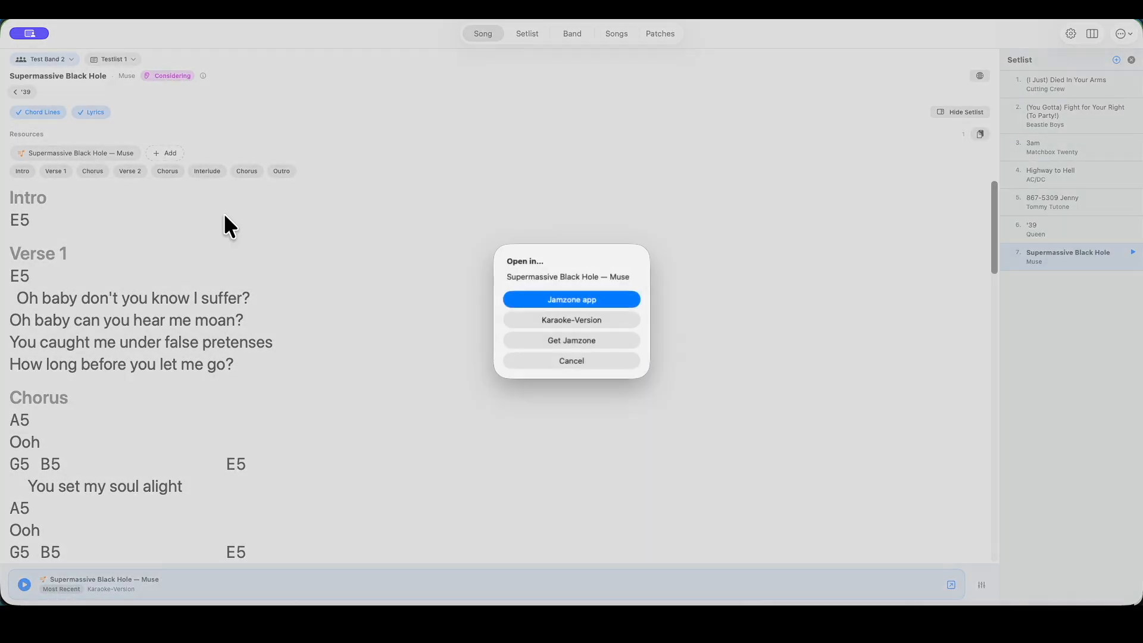
{"action": "left_click", "coordinate": [572, 298]}
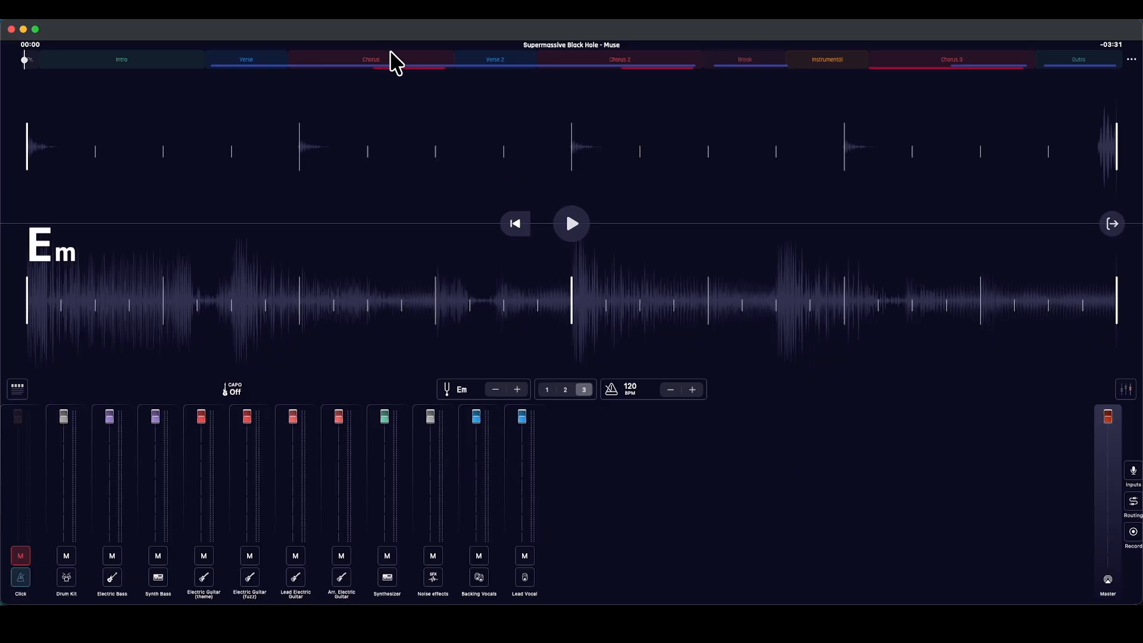
{"action": "left_click", "coordinate": [263, 60]}
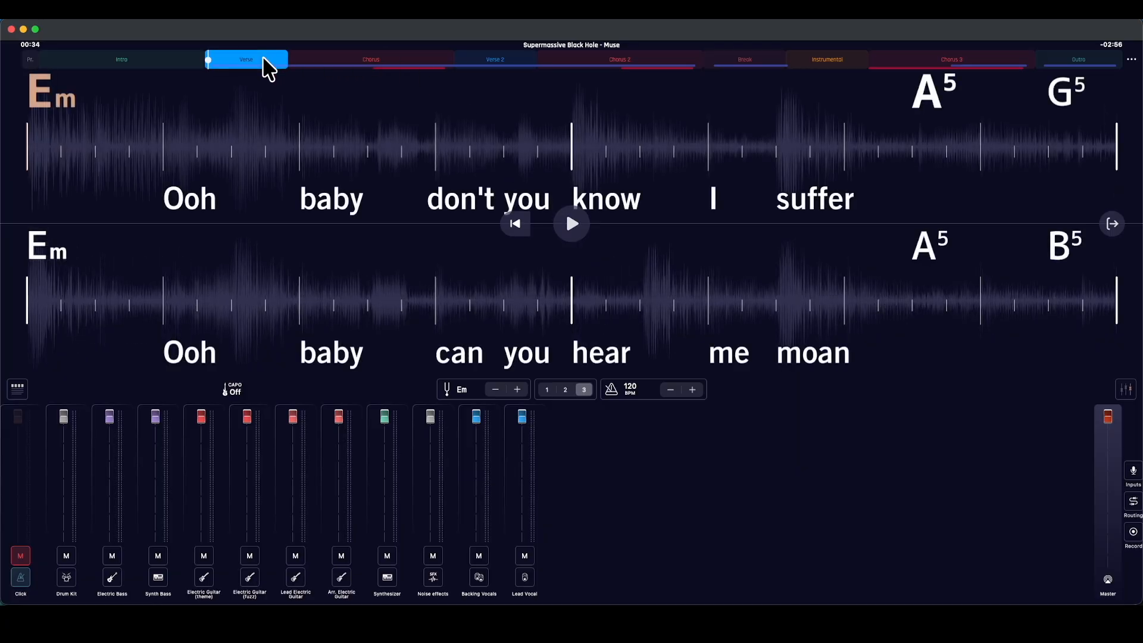
{"action": "left_click", "coordinate": [122, 62]}
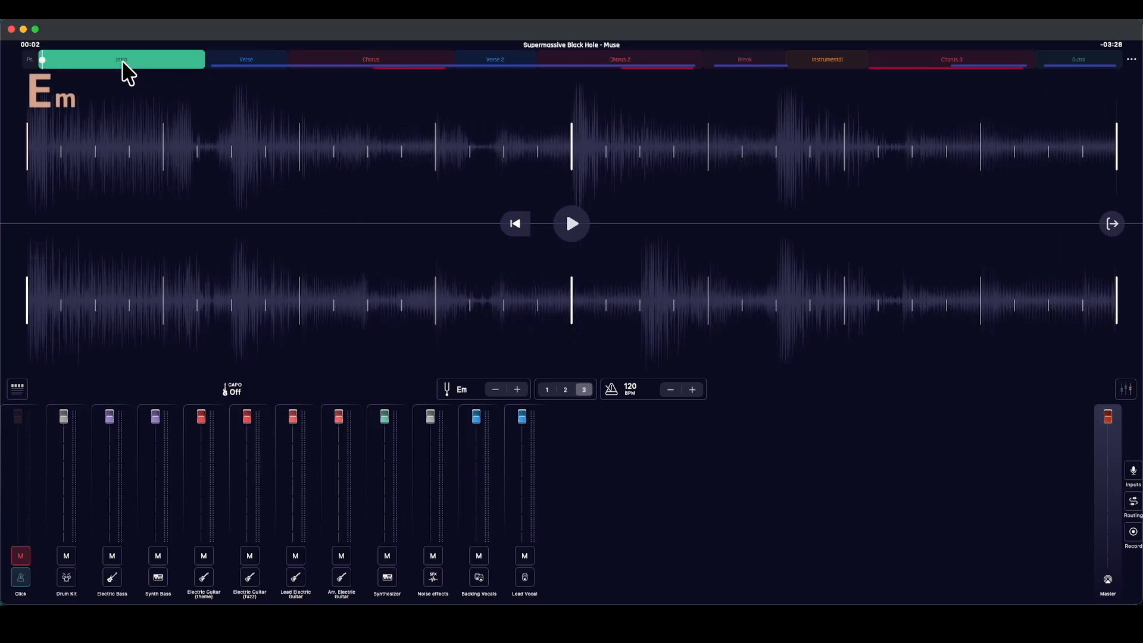
{"action": "left_click", "coordinate": [392, 63]}
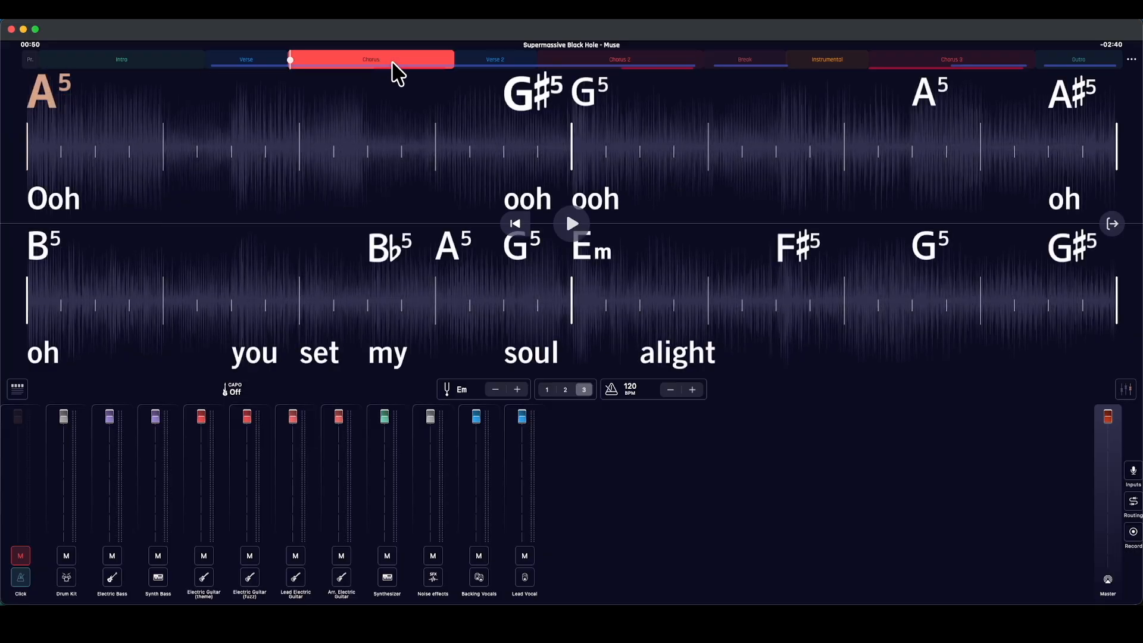
{"action": "left_click", "coordinate": [497, 60]}
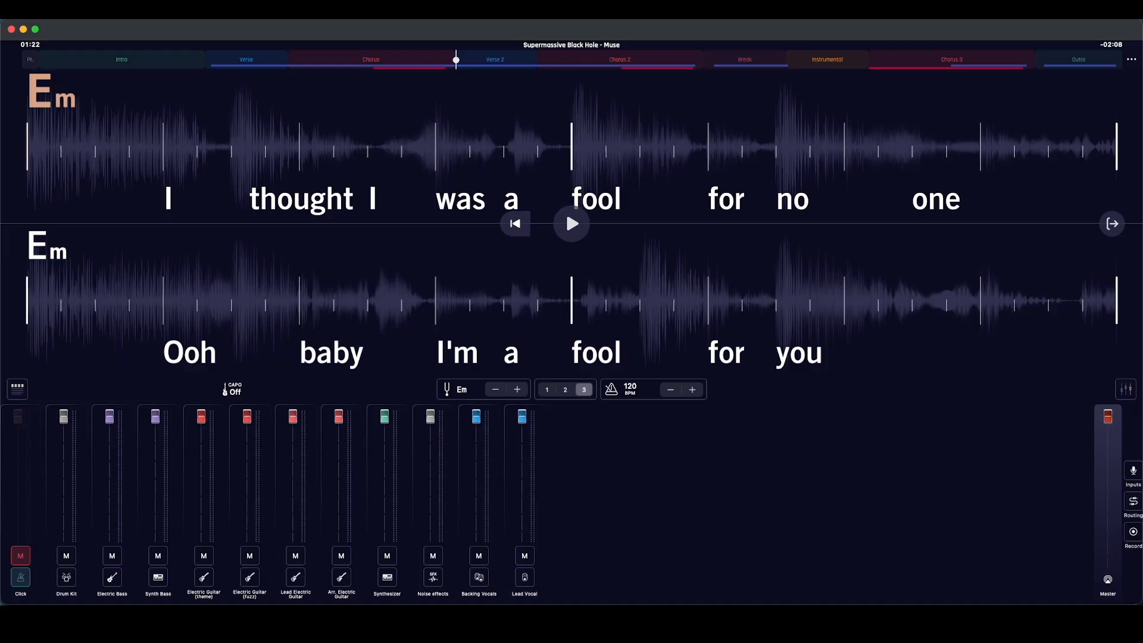
Return to My Band Tracks and re-publish the song's chart for the web with the Chord Lines and Lyrics variants
{"action": "key", "text": "super+Tab"}
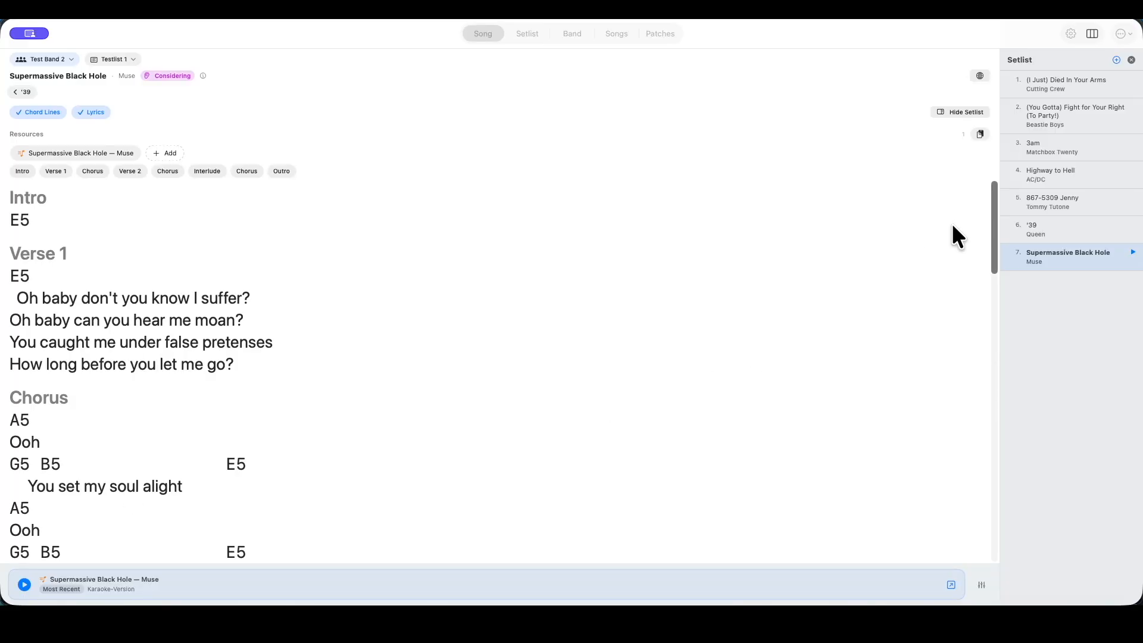
{"action": "left_click", "coordinate": [980, 75]}
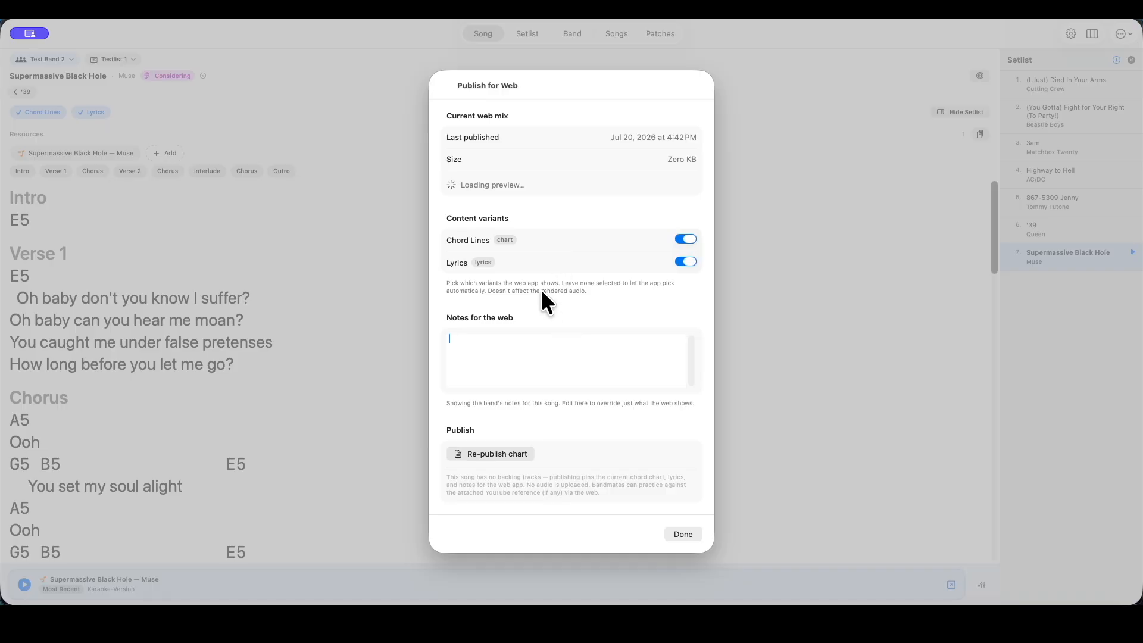
{"action": "left_click", "coordinate": [503, 451]}
{"action": "left_click", "coordinate": [683, 533]}
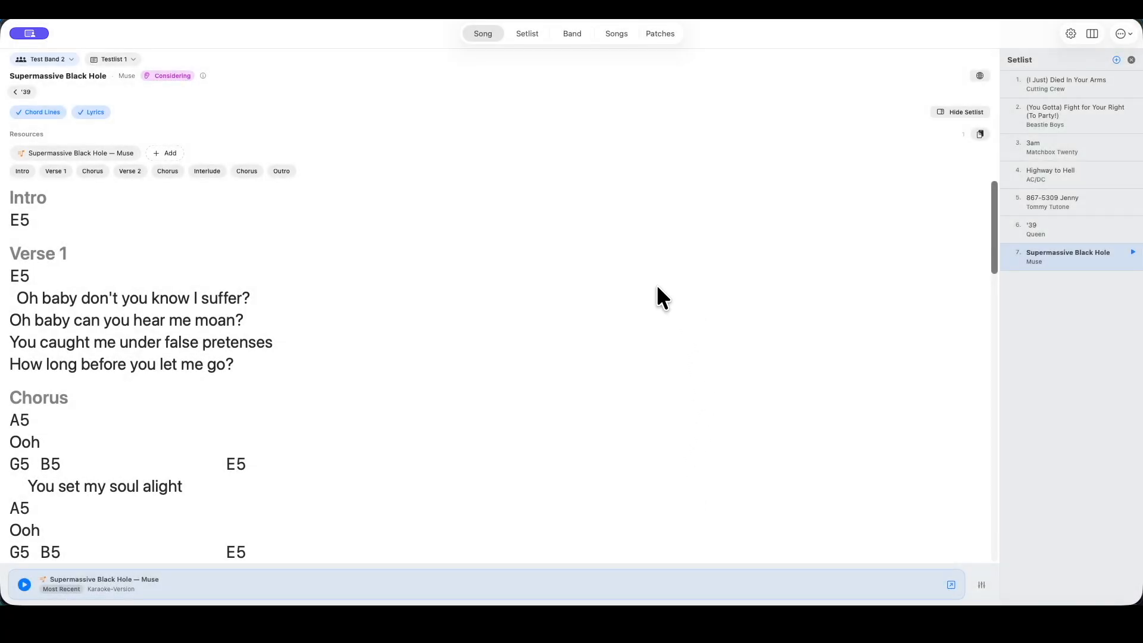
Switch to Chrome and reload the song's page in the My Band Tracks web app
{"action": "key", "text": "super+Tab"}
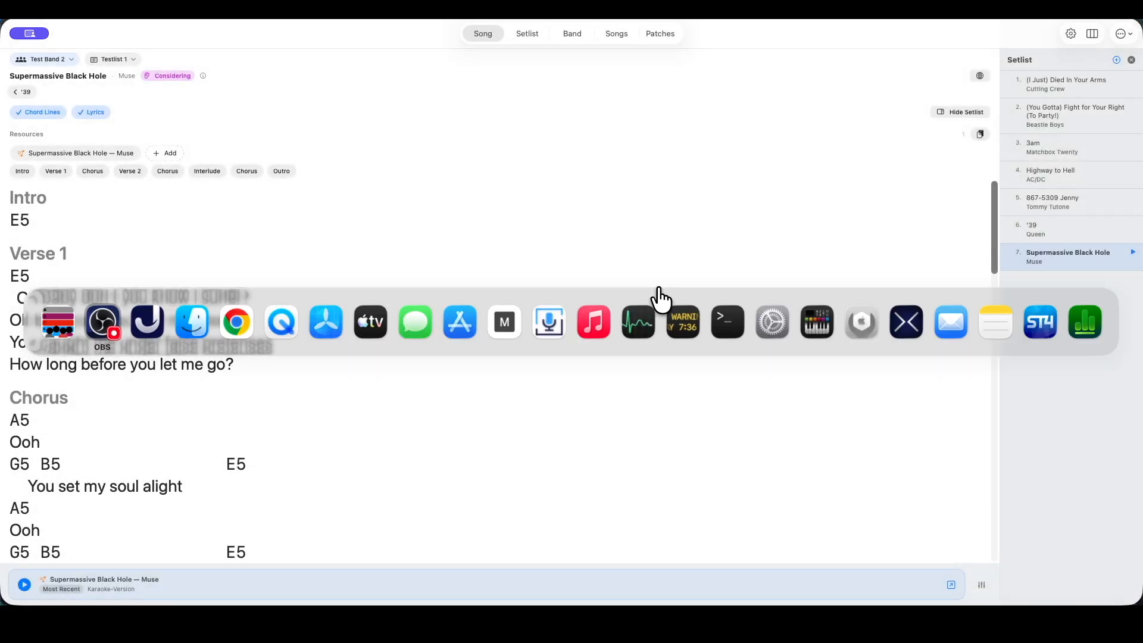
{"action": "key", "text": "super+Tab"}
{"action": "key", "text": "super+Tab"}
{"action": "key", "text": "super+Tab"}
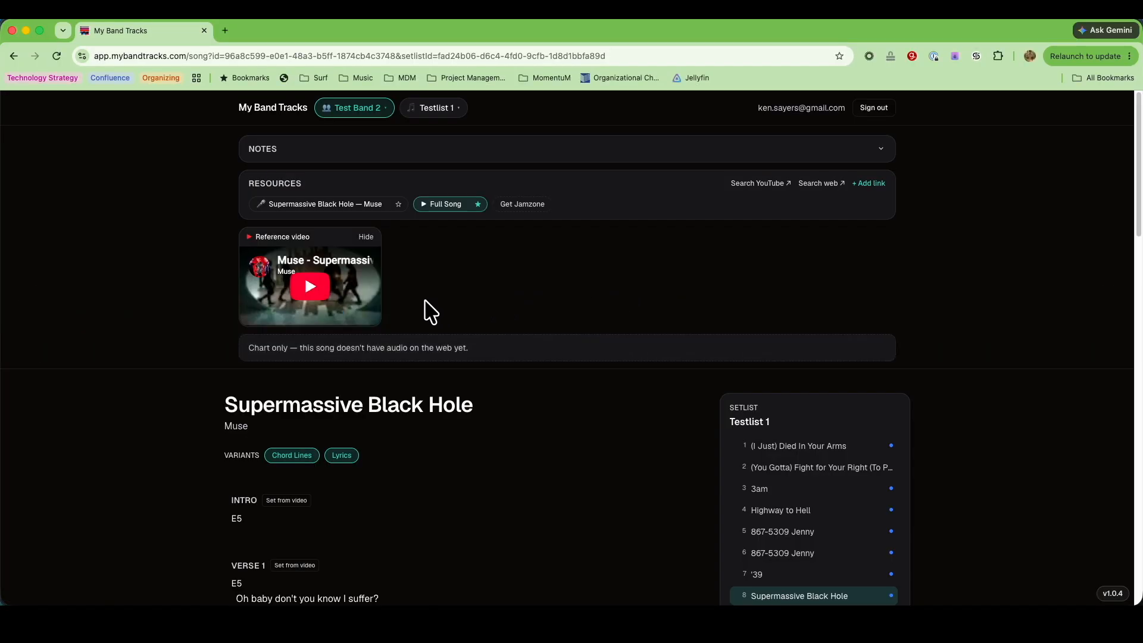
{"action": "left_click", "coordinate": [57, 55]}
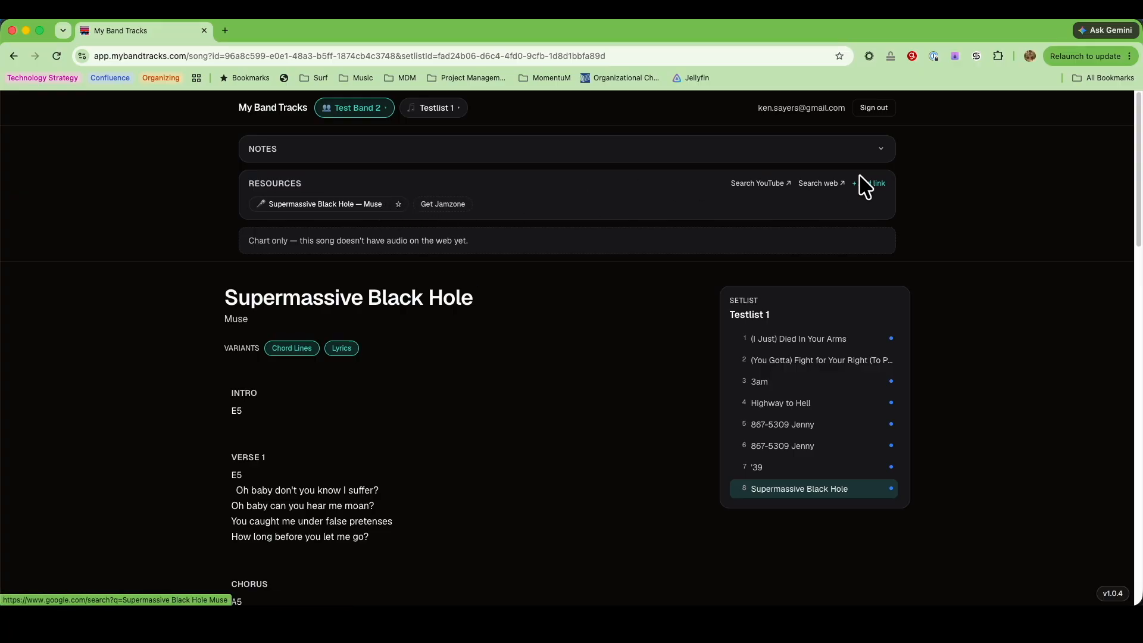
Search YouTube from the song's resources, copy the share link of Muse's official music video, and close the results page
{"action": "left_click", "coordinate": [758, 184]}
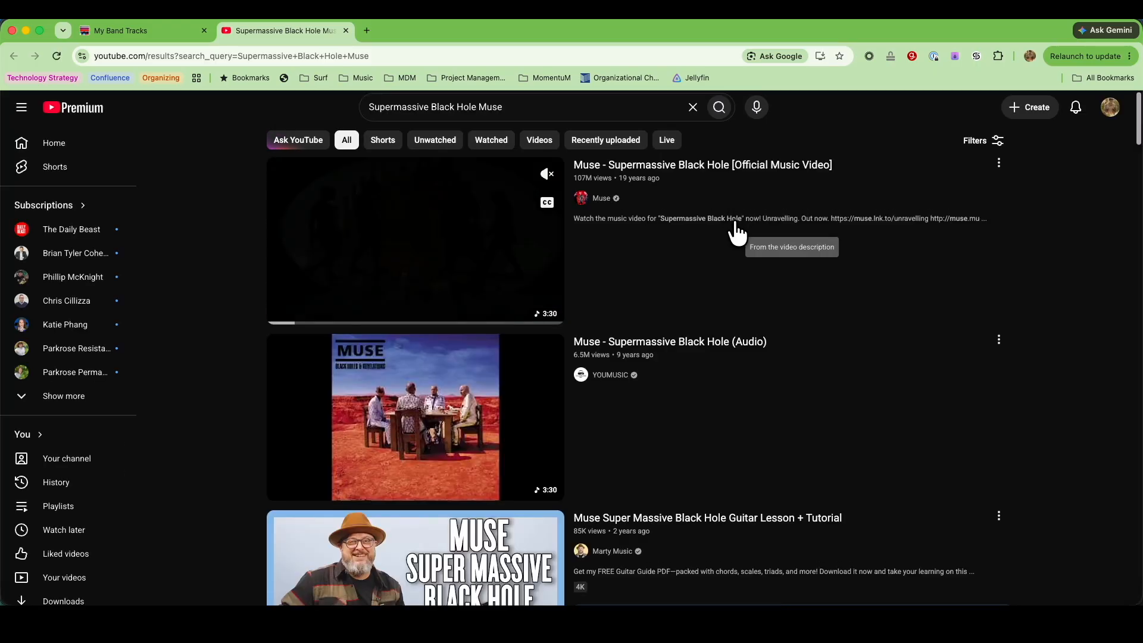
{"action": "left_click", "coordinate": [1001, 164]}
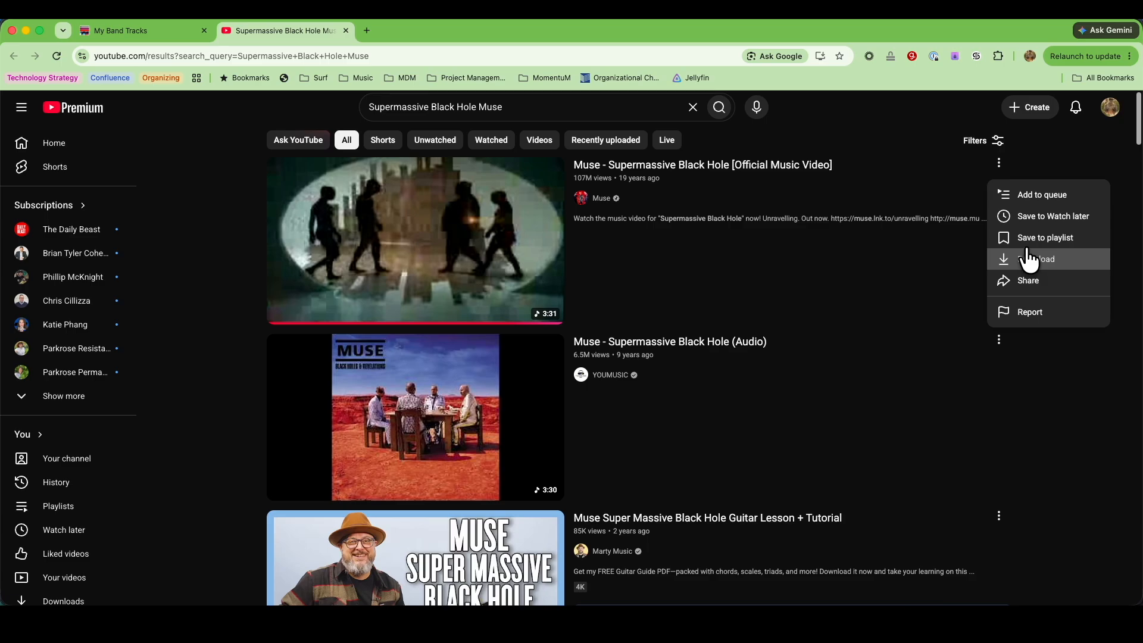
{"action": "left_click", "coordinate": [1028, 279]}
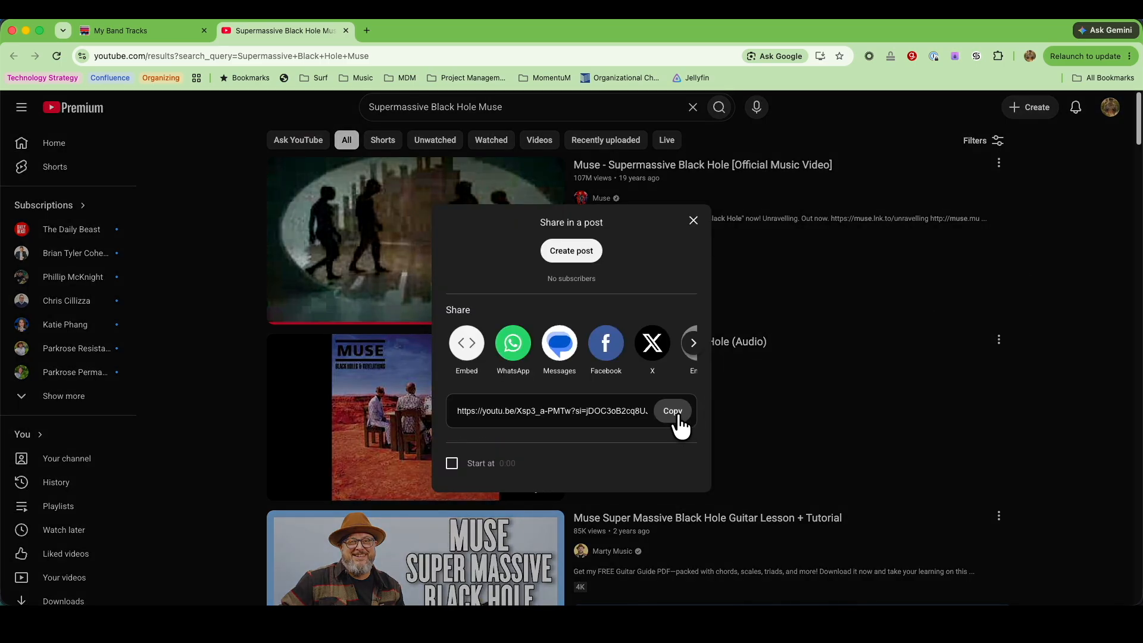
{"action": "left_click", "coordinate": [674, 414]}
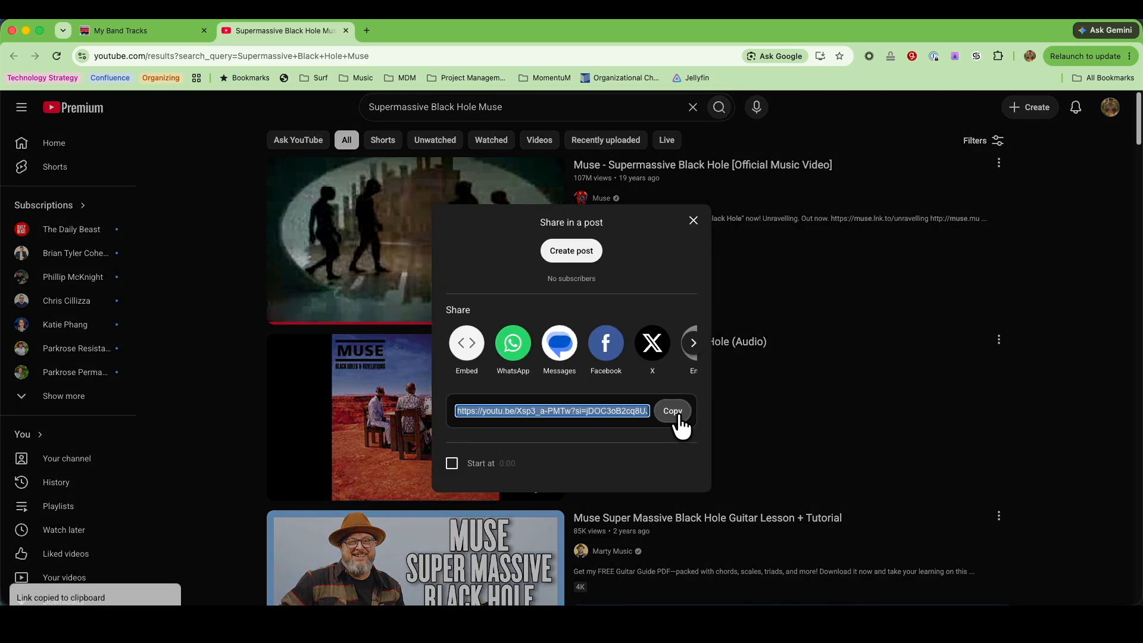
{"action": "left_click", "coordinate": [345, 29]}
Add the copied YouTube link to the song's resources with the label Full Song and star it as the reference video
{"action": "left_click", "coordinate": [874, 190]}
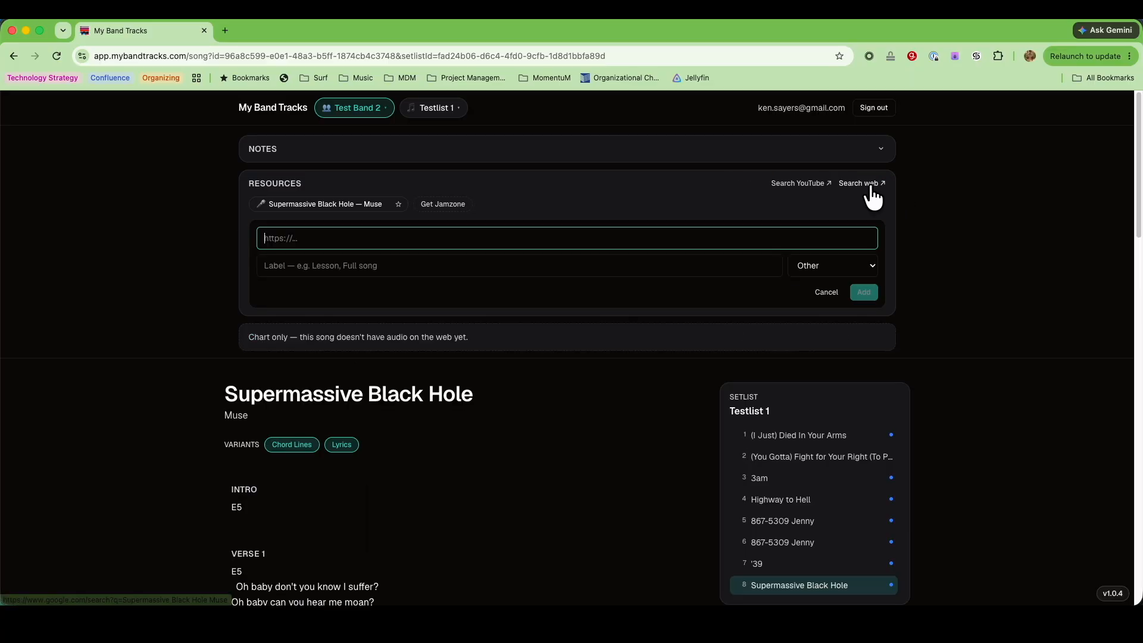
{"action": "key", "text": "super+v"}
{"action": "key", "text": "Tab"}
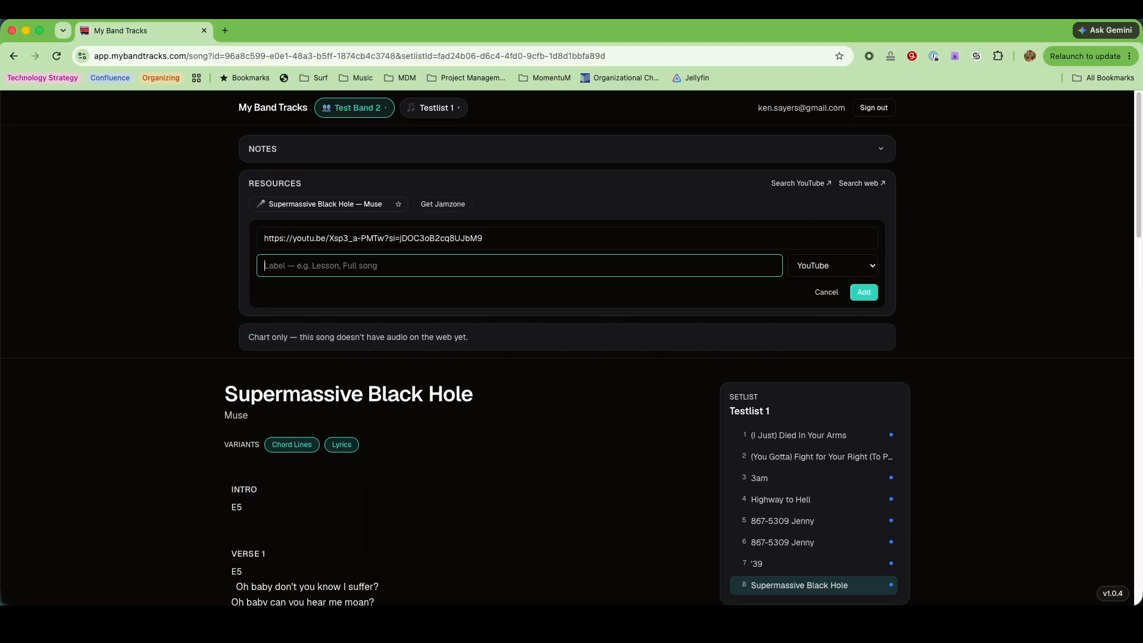
{"action": "type", "text": "Full Song"}
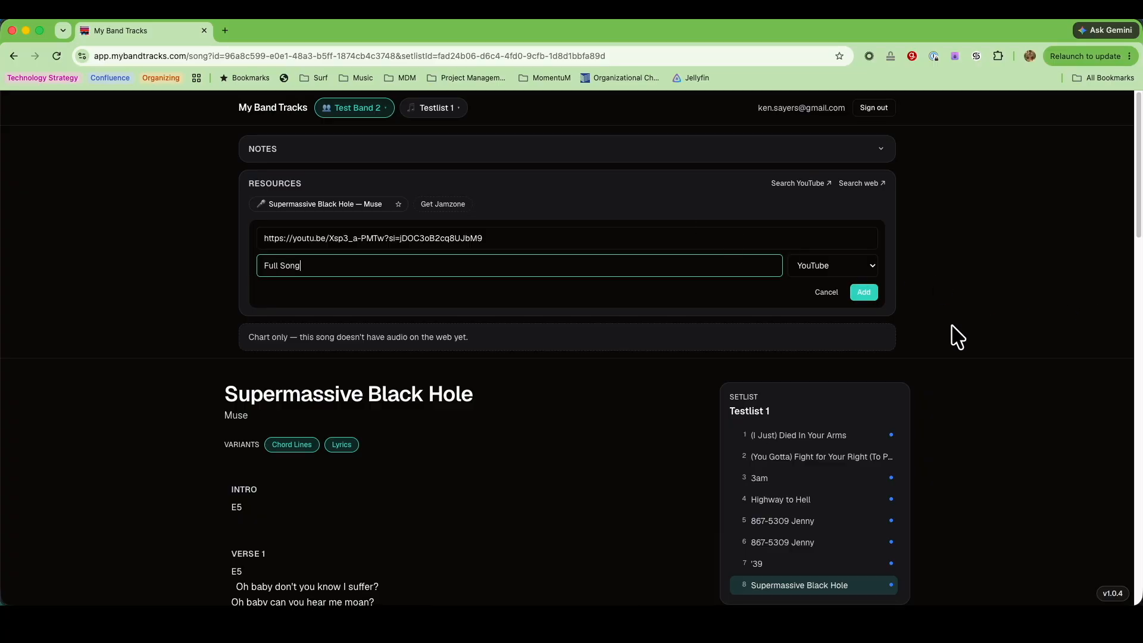
{"action": "left_click", "coordinate": [864, 292]}
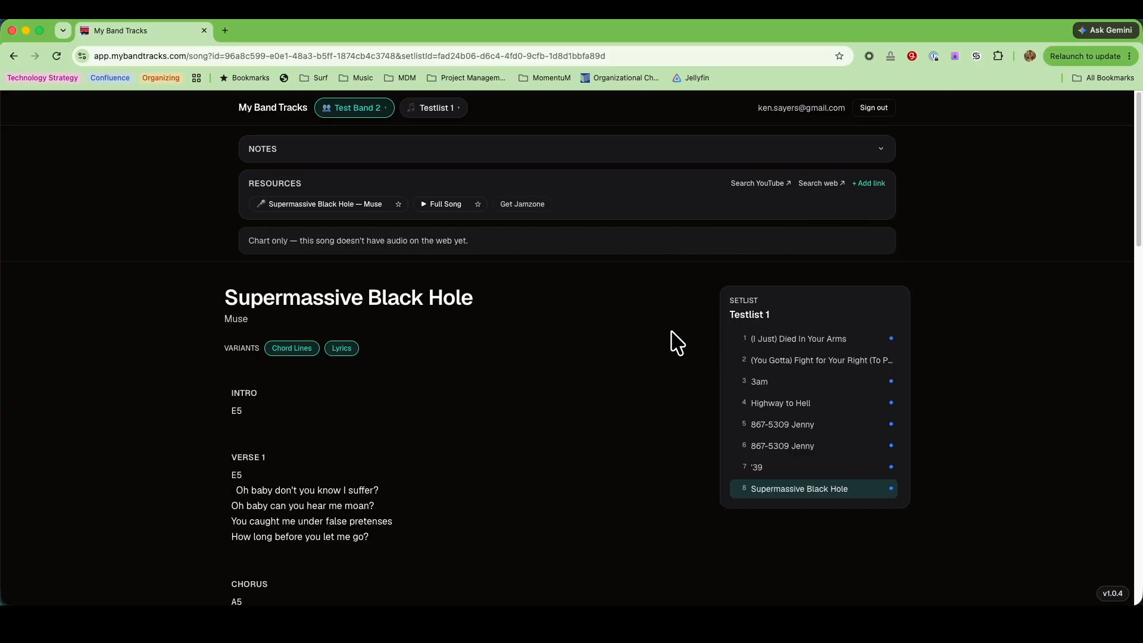
{"action": "left_click", "coordinate": [478, 204]}
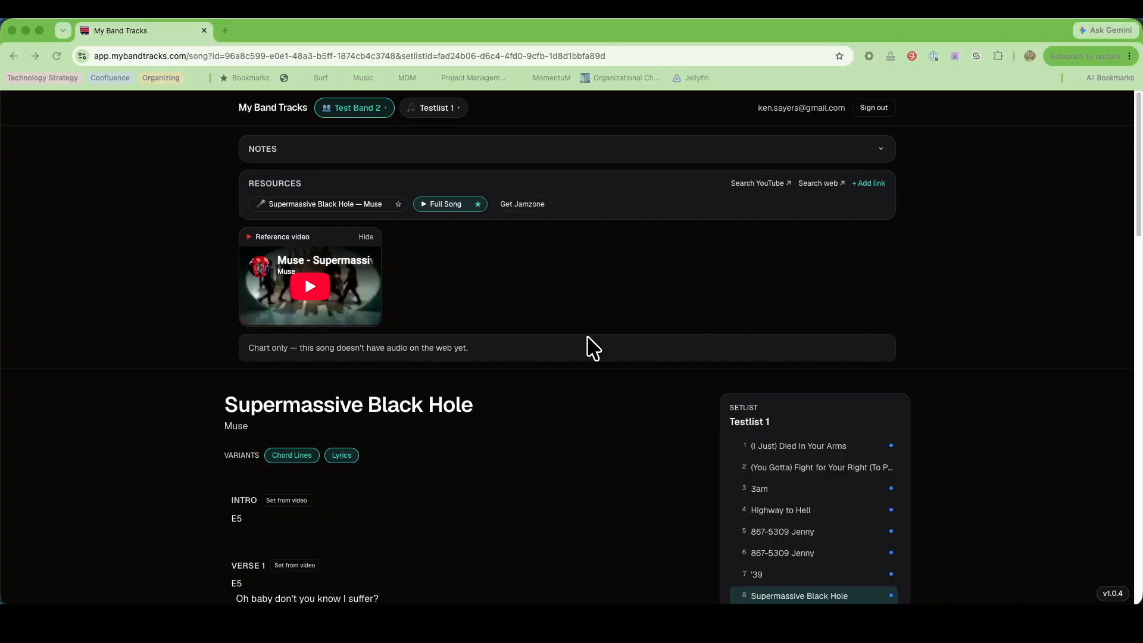
Play the reference video and set the Intro section's start time from the video's current position
{"action": "scroll", "coordinate": [592, 349], "scroll_direction": "down", "scroll_amount": 2}
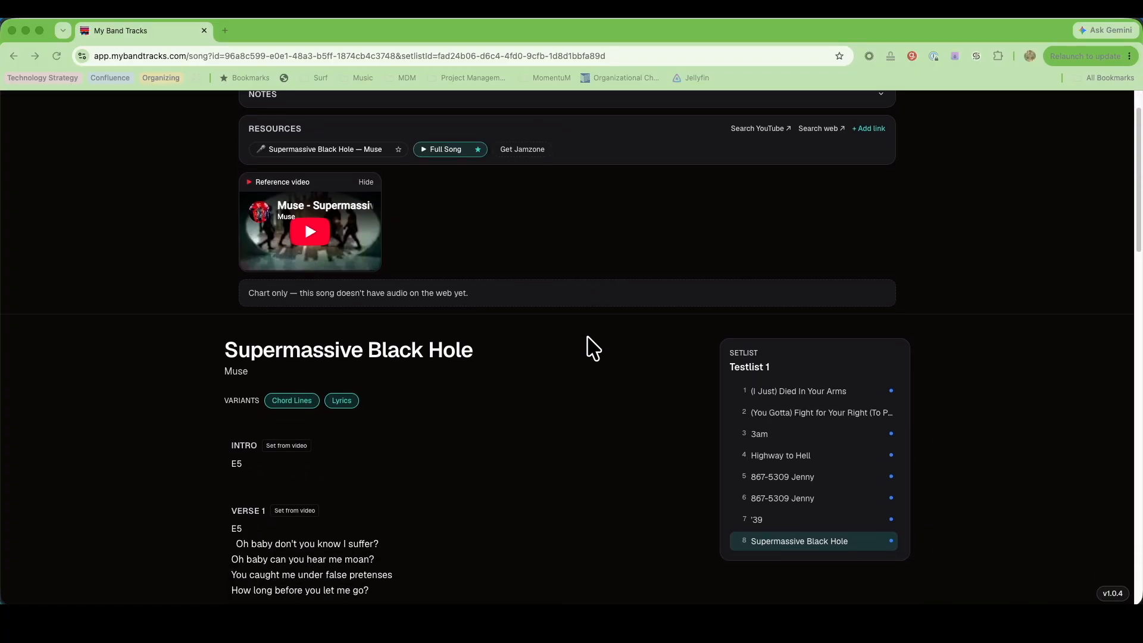
{"action": "scroll", "coordinate": [593, 349], "scroll_direction": "down", "scroll_amount": 1}
{"action": "scroll", "coordinate": [593, 348], "scroll_direction": "down", "scroll_amount": 2}
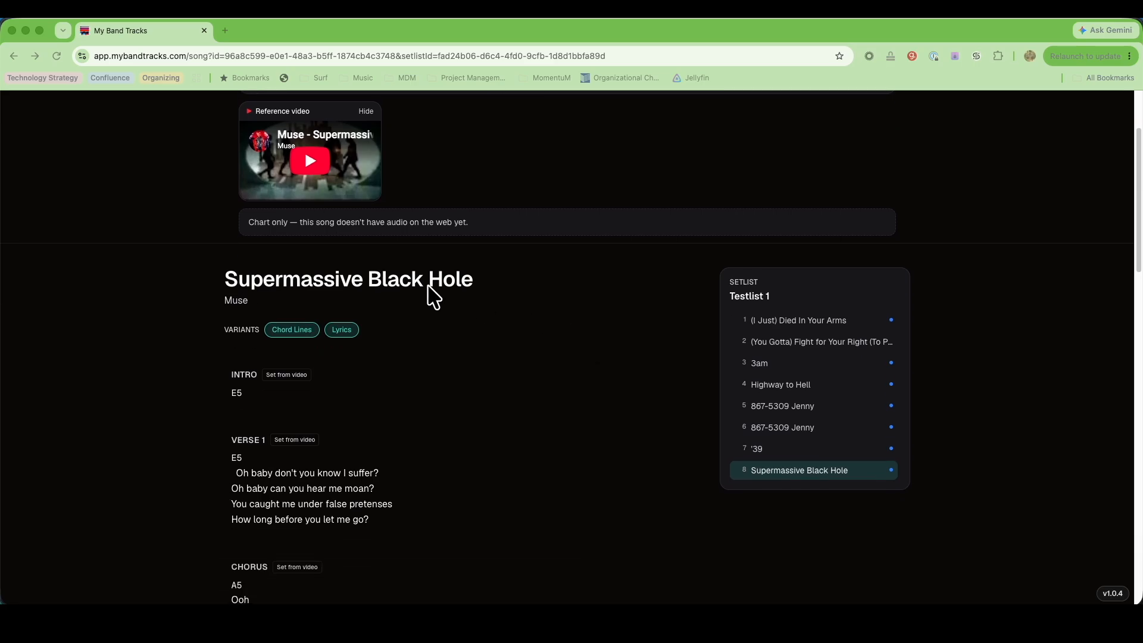
{"action": "left_click", "coordinate": [306, 158]}
{"action": "left_click", "coordinate": [317, 167]}
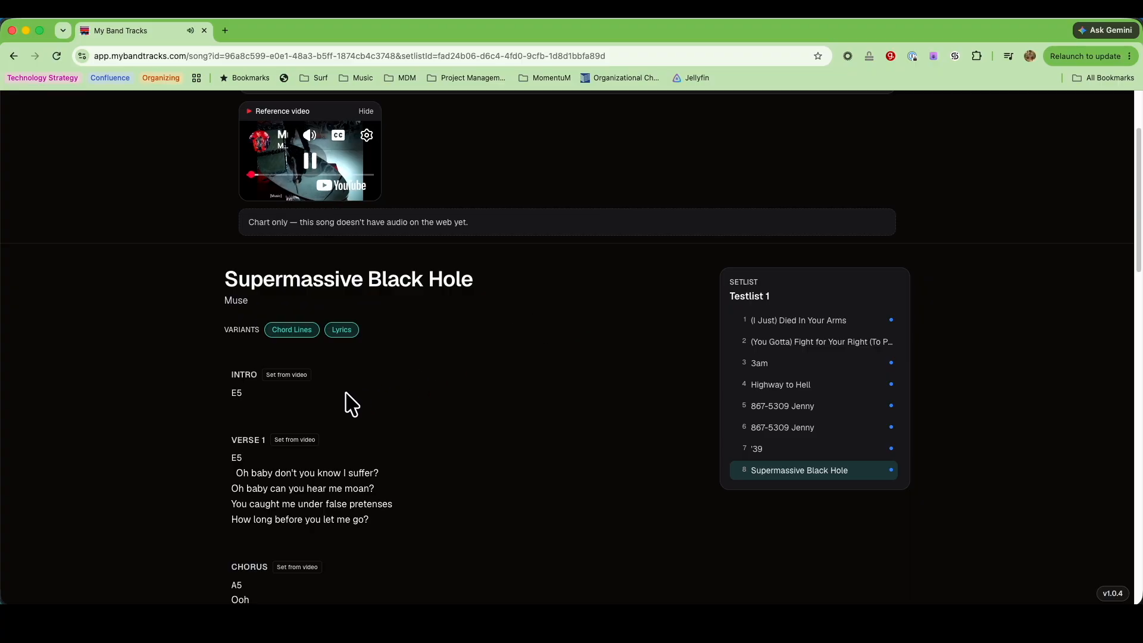
{"action": "left_click", "coordinate": [285, 375]}
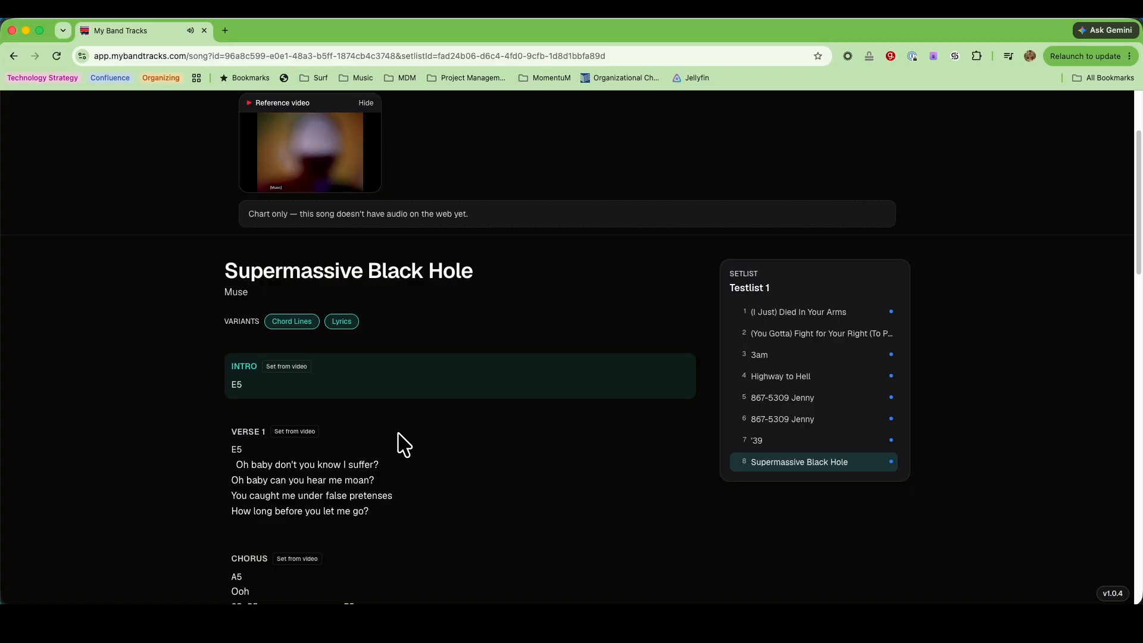
Set the Verse 1 section's start time from the playing video when the verse begins
{"action": "scroll", "coordinate": [404, 446], "scroll_direction": "down", "scroll_amount": 1}
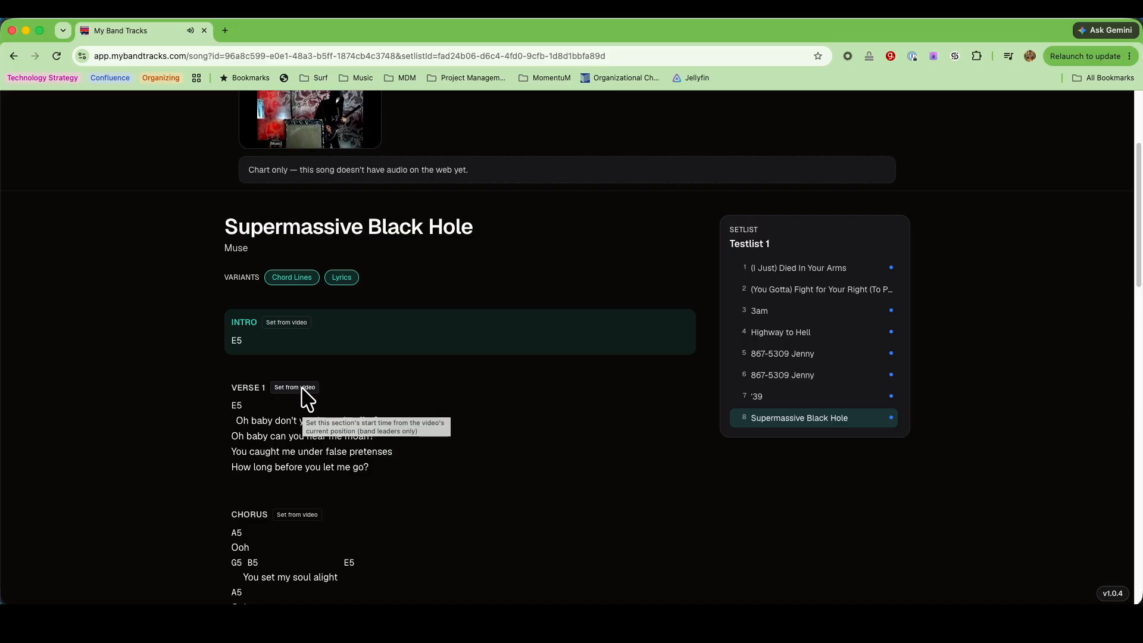
{"action": "scroll", "coordinate": [307, 398], "scroll_direction": "down", "scroll_amount": 1}
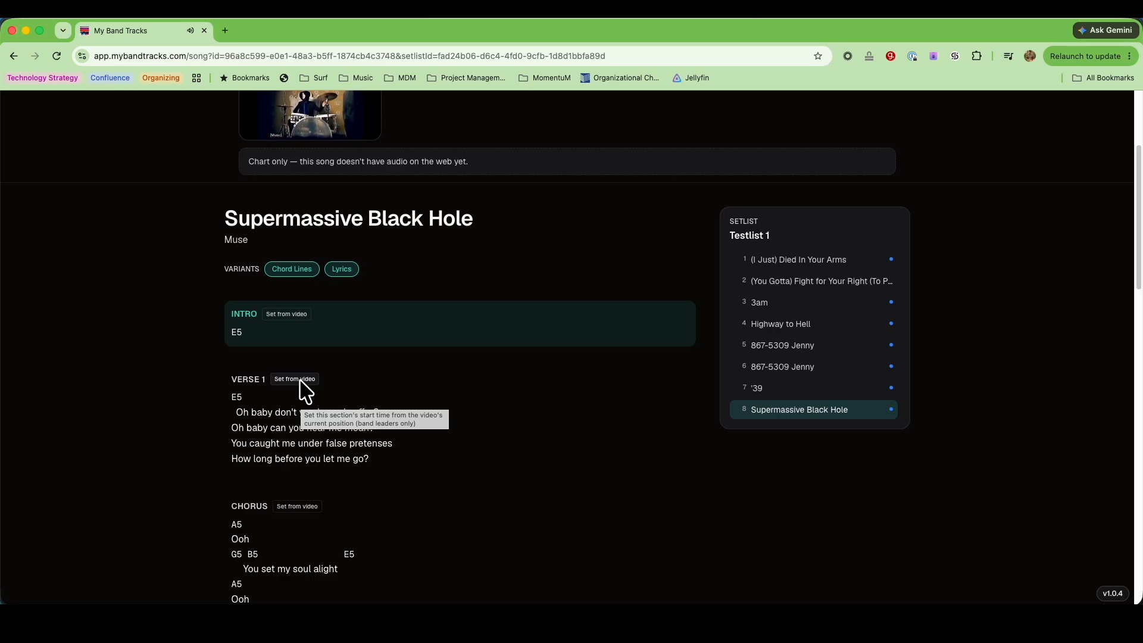
{"action": "left_click", "coordinate": [300, 382]}
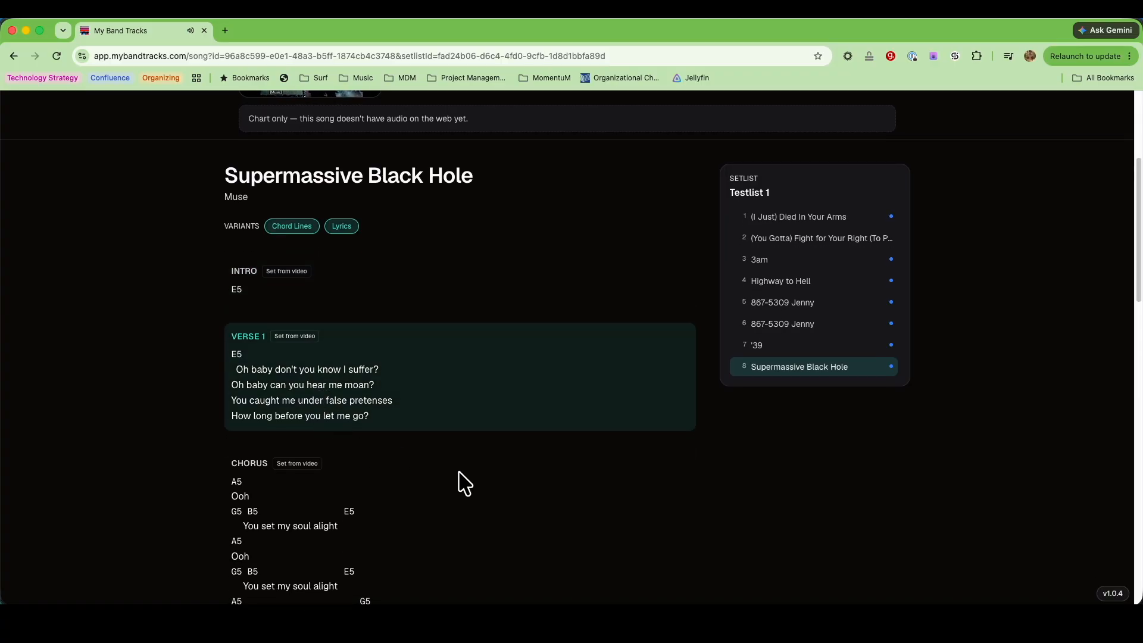
Pause the reference video, rewind it to the beginning and replay it to check the section highlighting
{"action": "scroll", "coordinate": [452, 326], "scroll_direction": "up", "scroll_amount": 3}
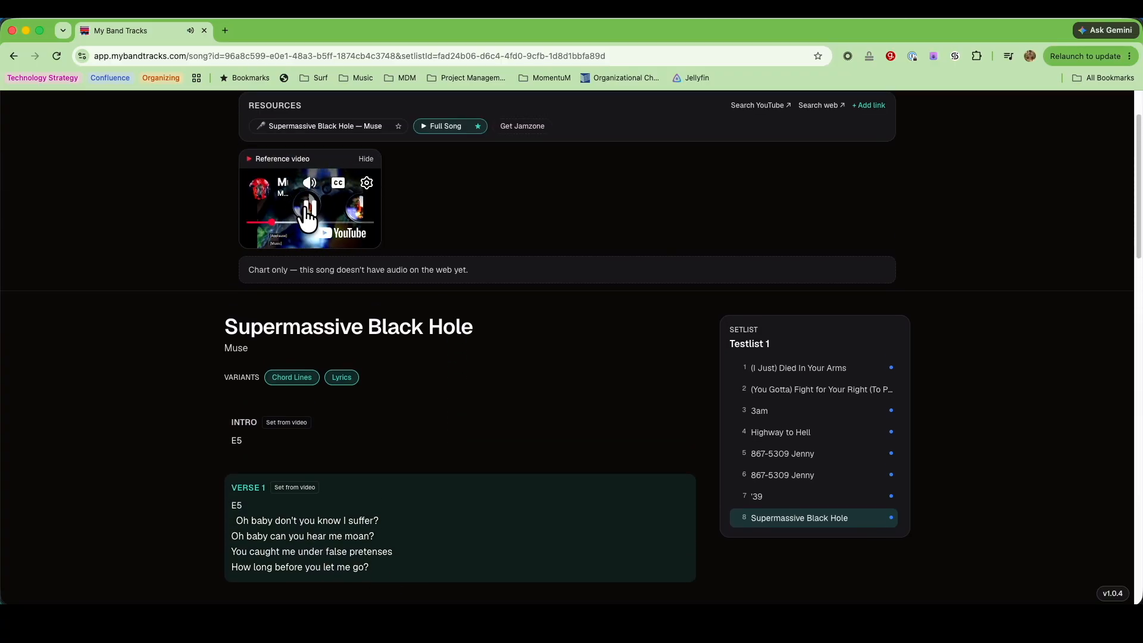
{"action": "left_click", "coordinate": [307, 209]}
{"action": "left_click_drag", "start_coordinate": [271, 222], "coordinate": [234, 222]}
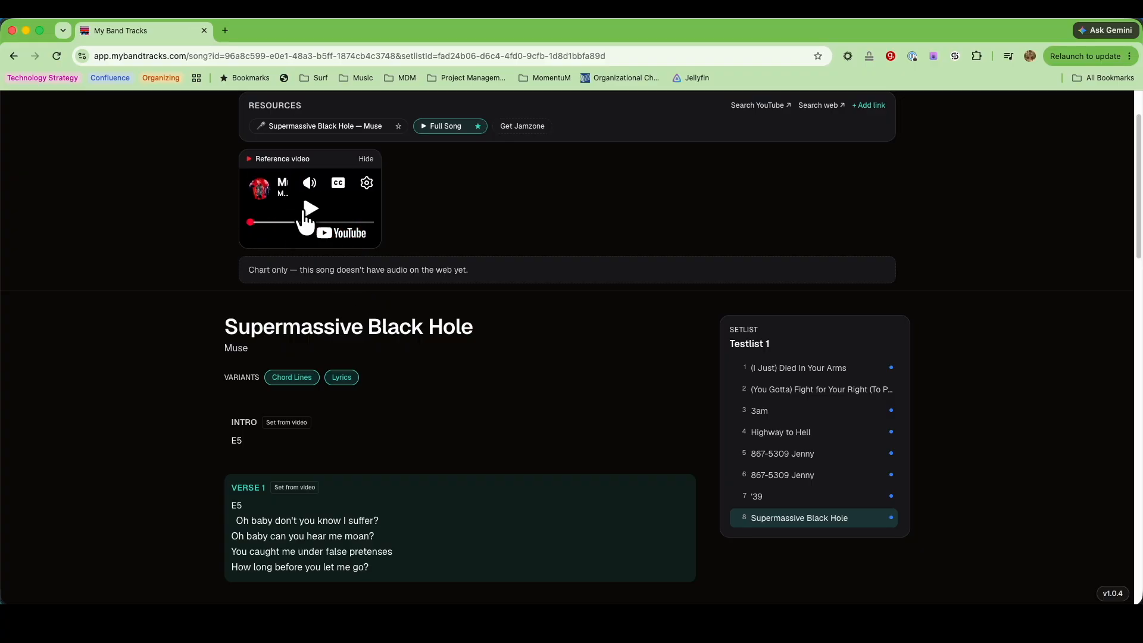
{"action": "left_click", "coordinate": [309, 209]}
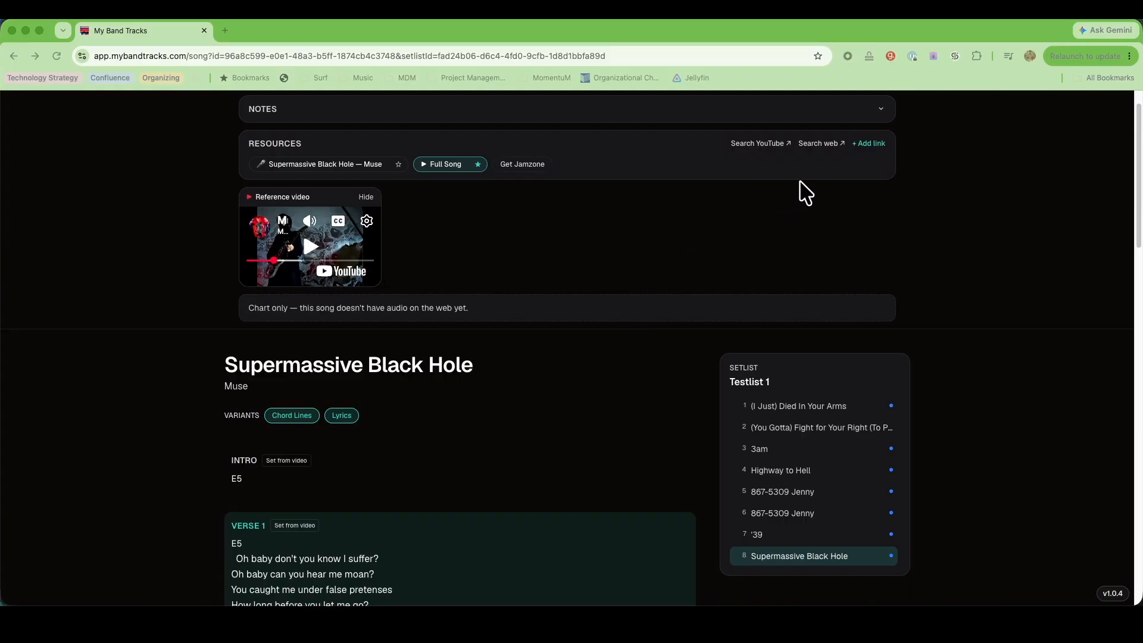
Search the web from the song's resources for Supermassive Black Hole Muse ultimate guitar and open the Official version on Ultimate Guitar
{"action": "left_click", "coordinate": [816, 144]}
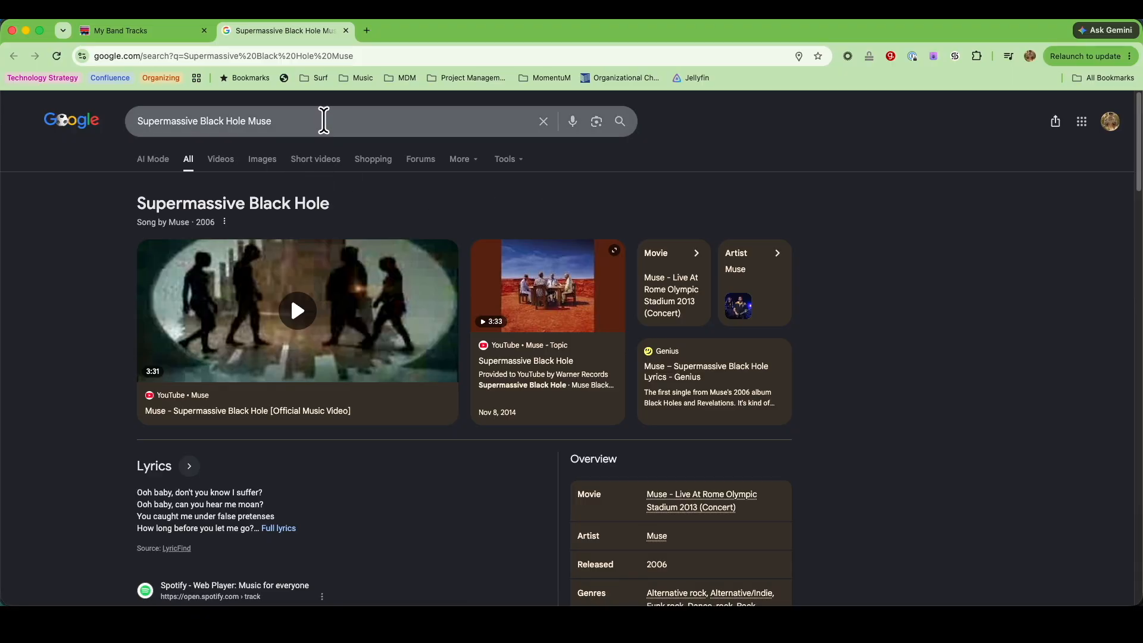
{"action": "left_click", "coordinate": [324, 121]}
{"action": "type", "text": "ultim"}
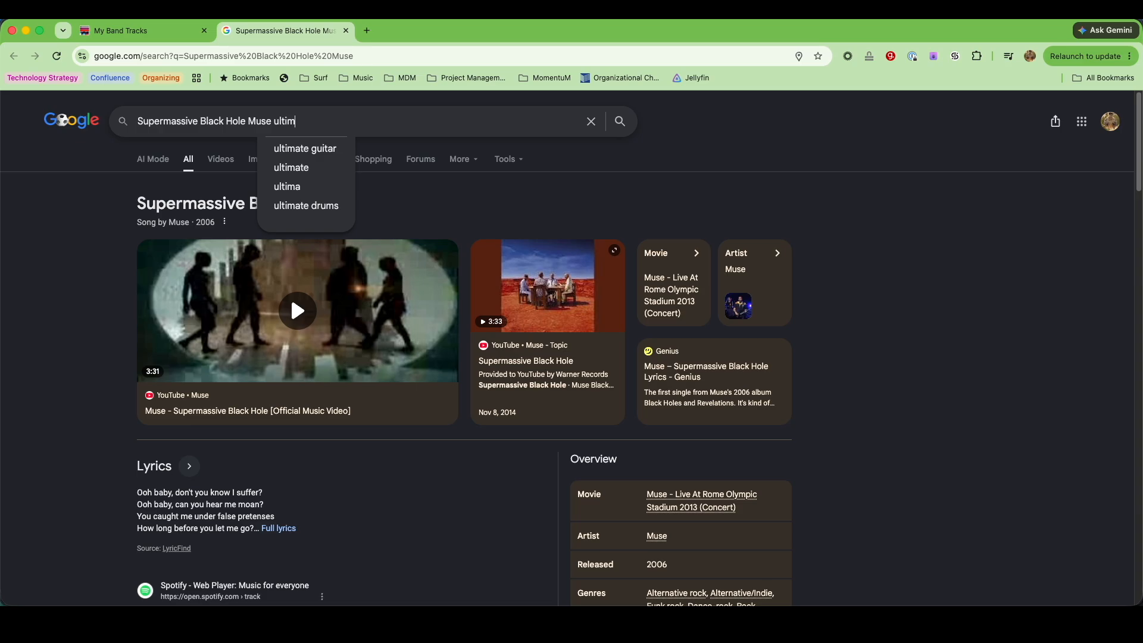
{"action": "left_click", "coordinate": [329, 150]}
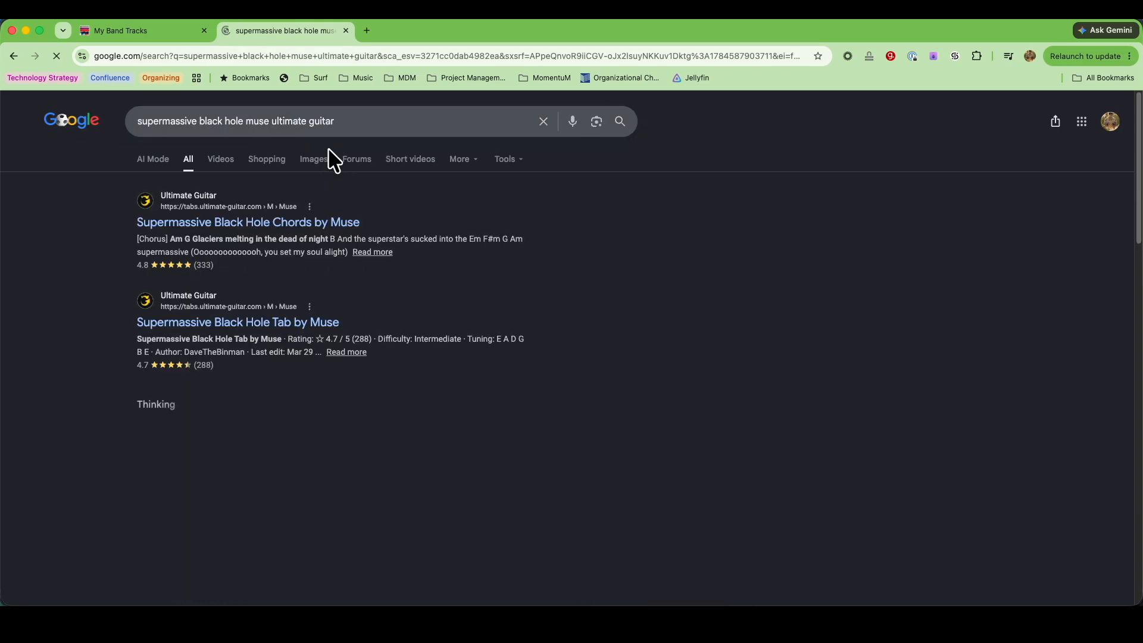
{"action": "left_click", "coordinate": [219, 224]}
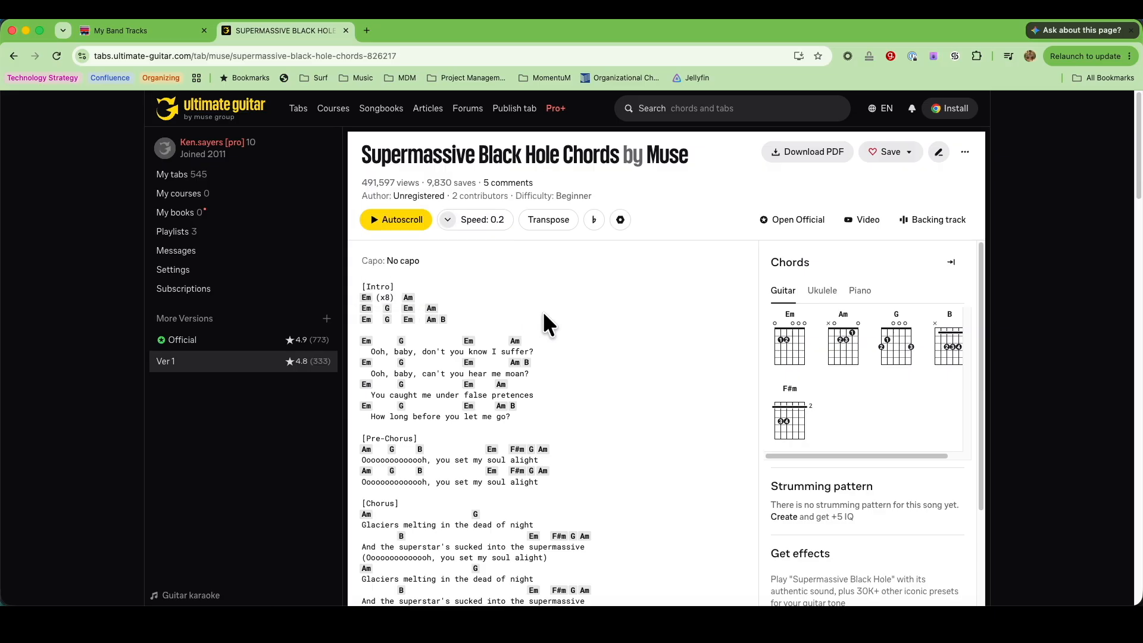
{"action": "left_click", "coordinate": [178, 345]}
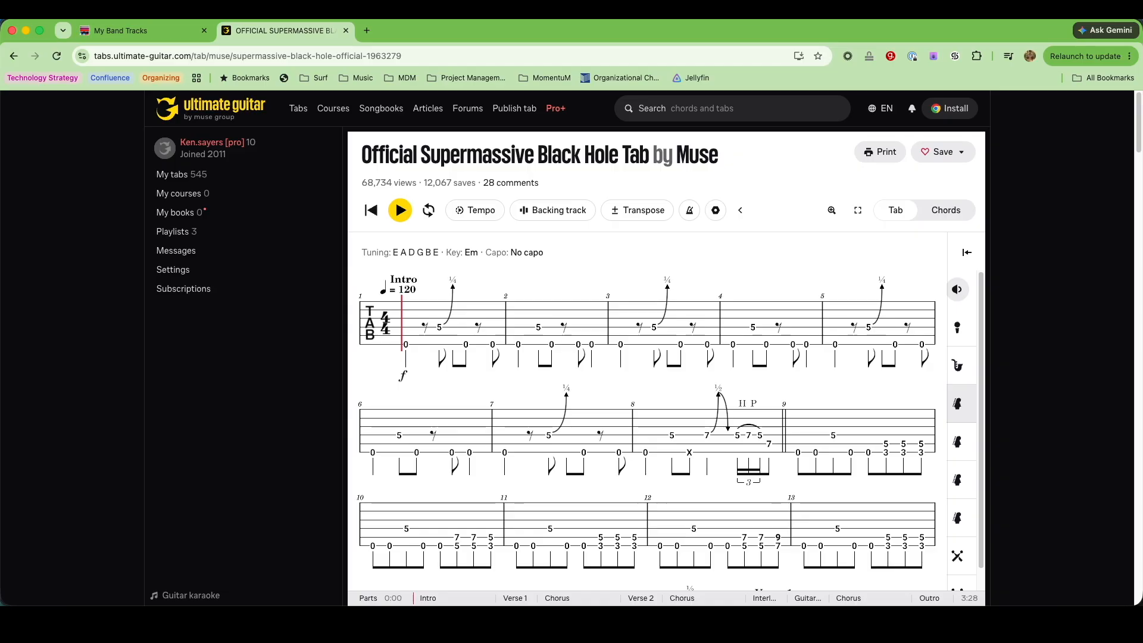
Copy the official Ultimate Guitar tab's address and add it as a link to the song's resources in My Band Tracks
{"action": "left_click", "coordinate": [446, 56]}
{"action": "key", "text": "super+c"}
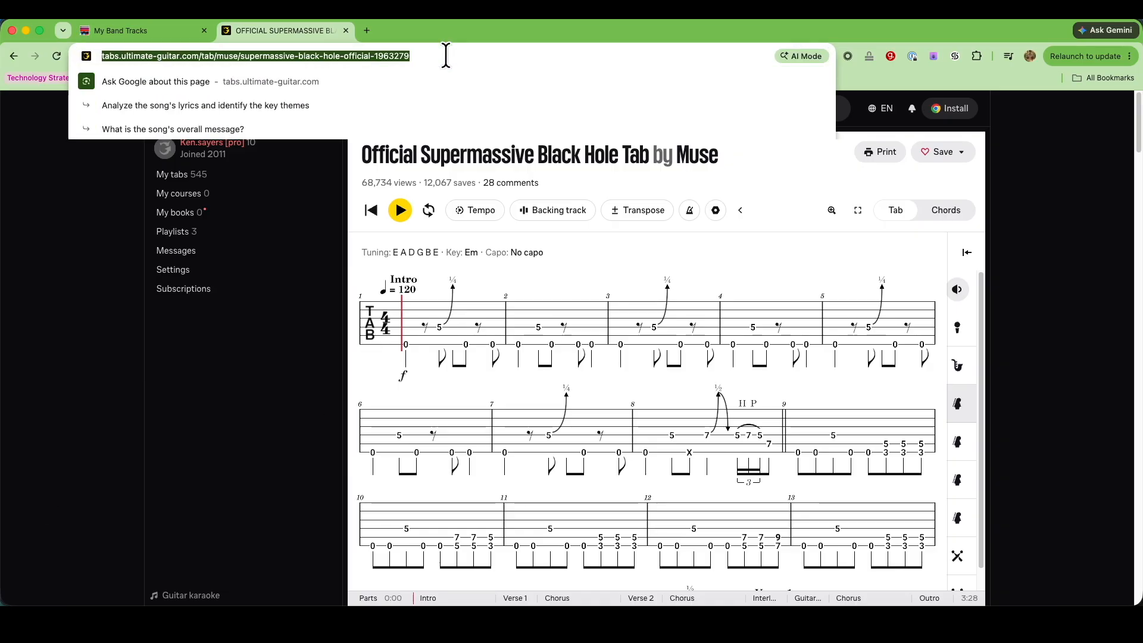
{"action": "left_click", "coordinate": [118, 29]}
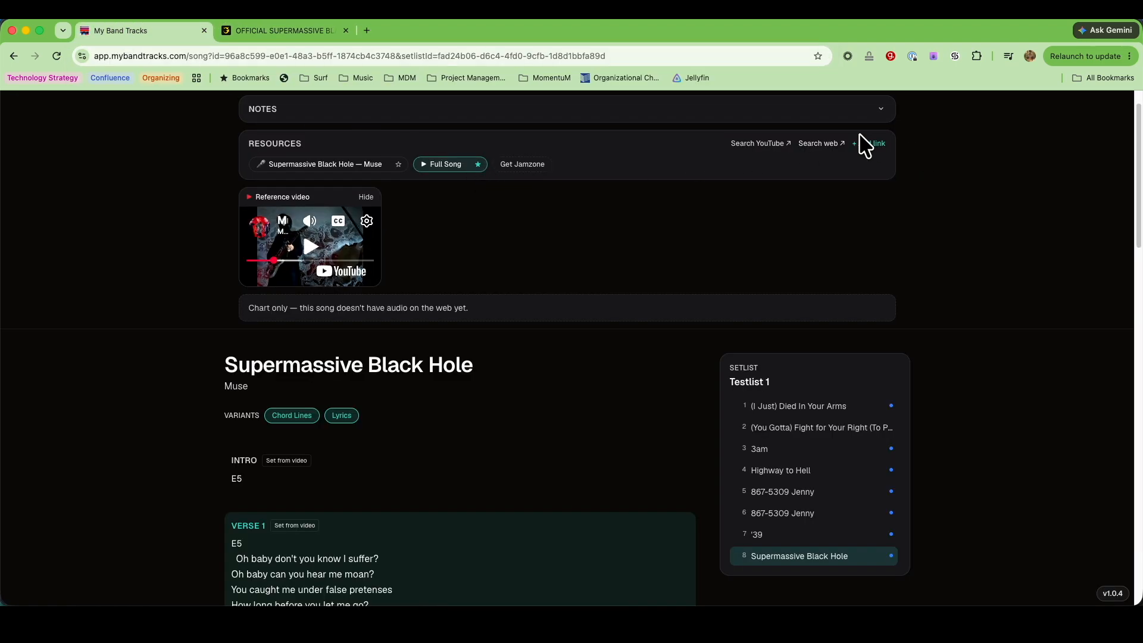
{"action": "left_click", "coordinate": [870, 145]}
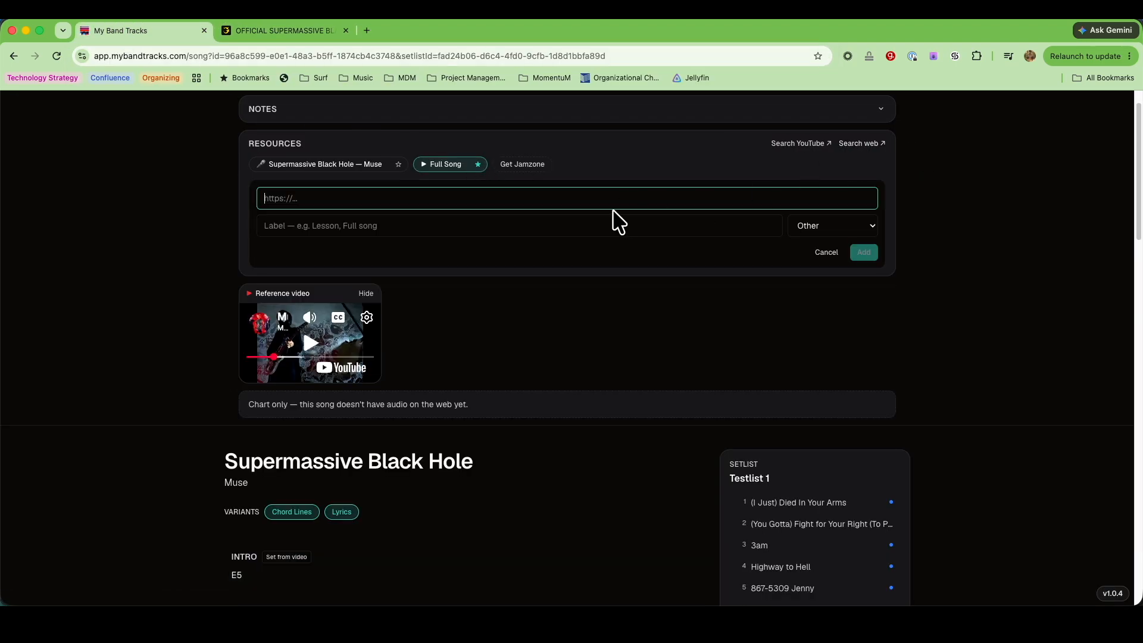
{"action": "key", "text": "super+v"}
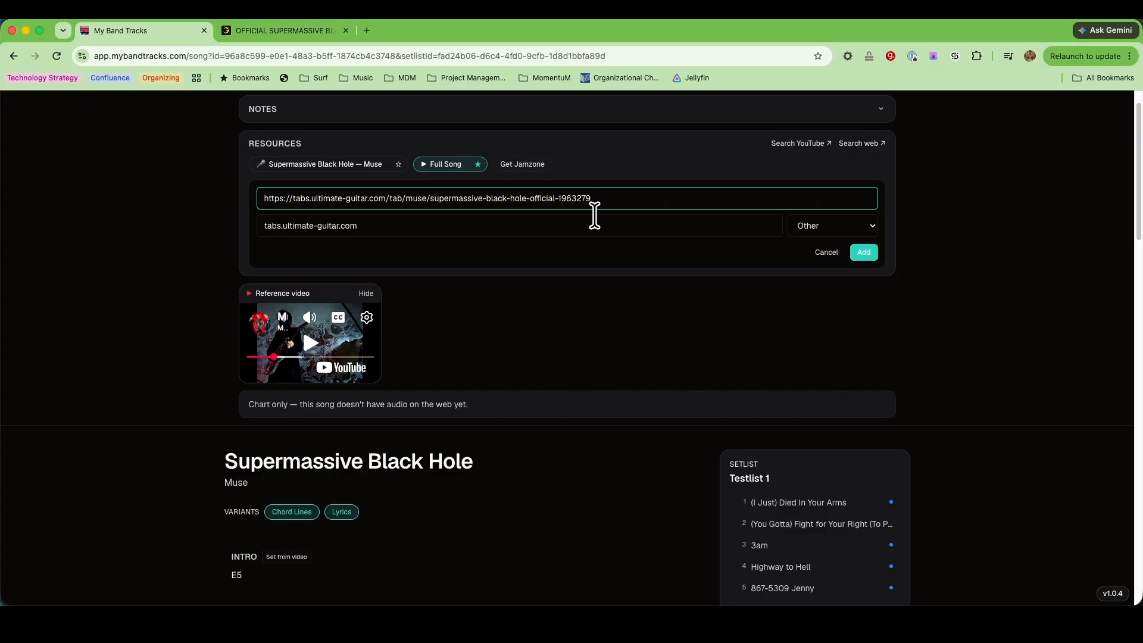
{"action": "left_click", "coordinate": [859, 256]}
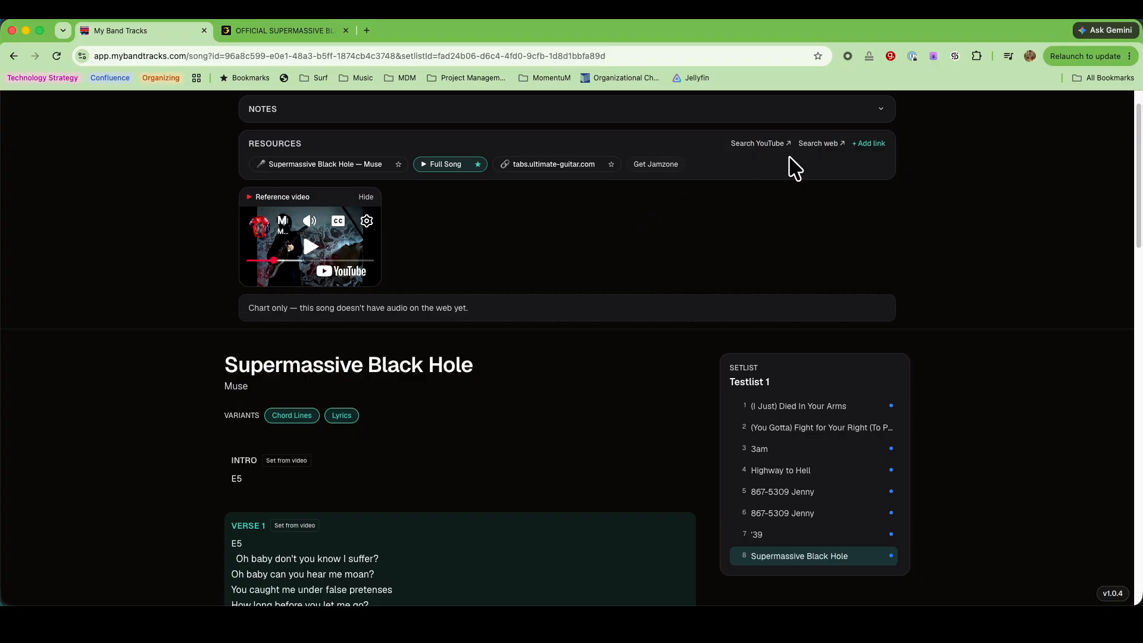
Start another web search from the song's resources and search for "youtube supermassive black hole guitar lesson"
{"action": "left_click", "coordinate": [822, 144]}
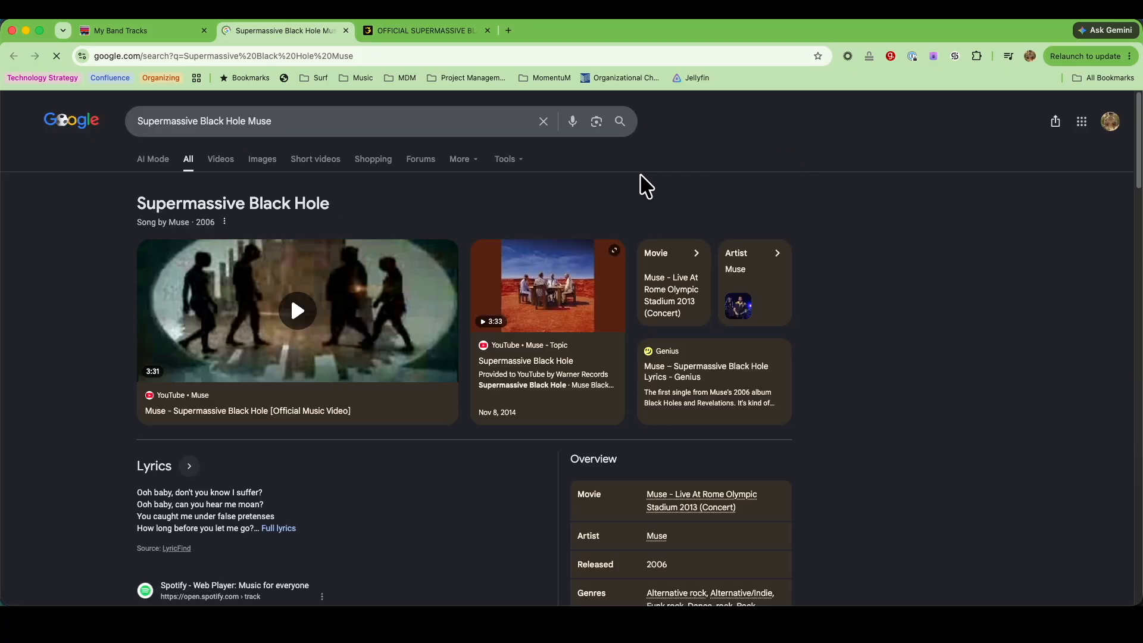
{"action": "left_click_drag", "start_coordinate": [324, 121], "coordinate": [119, 121]}
{"action": "type", "text": "youtube"}
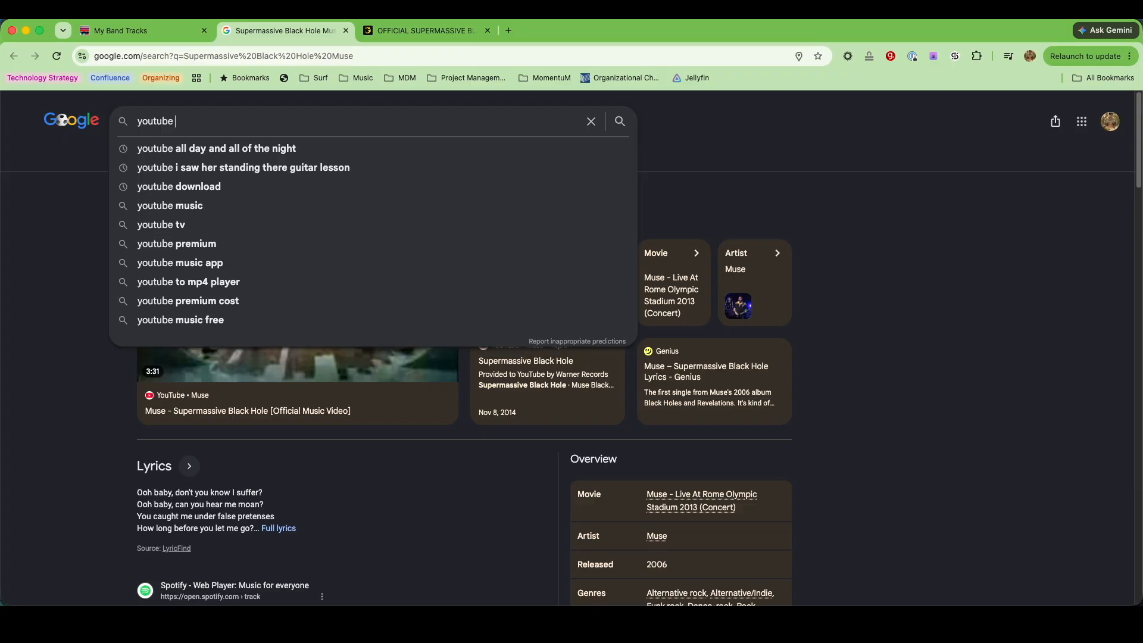
{"action": "type", "text": " supermassiv"}
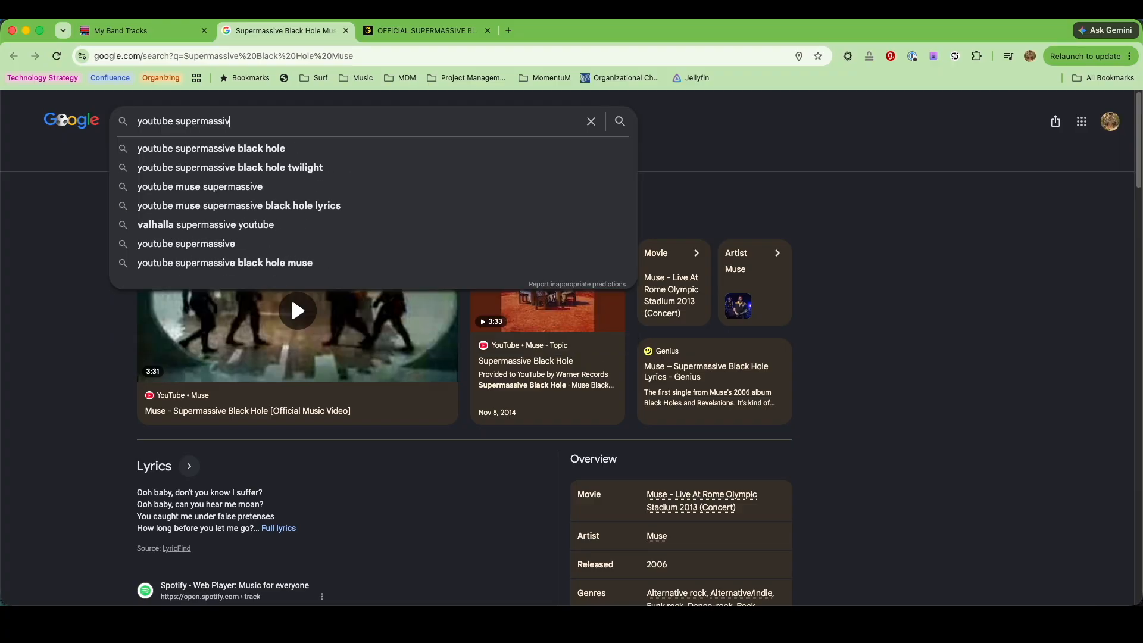
{"action": "type", "text": "e black hole guitar l"}
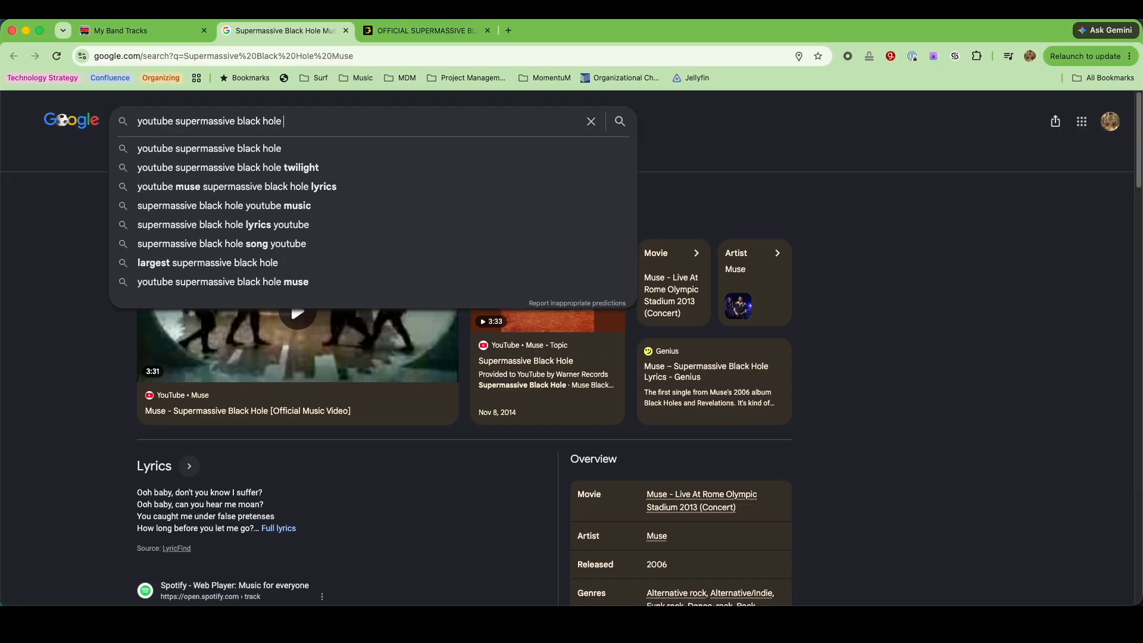
{"action": "type", "text": "esson"}
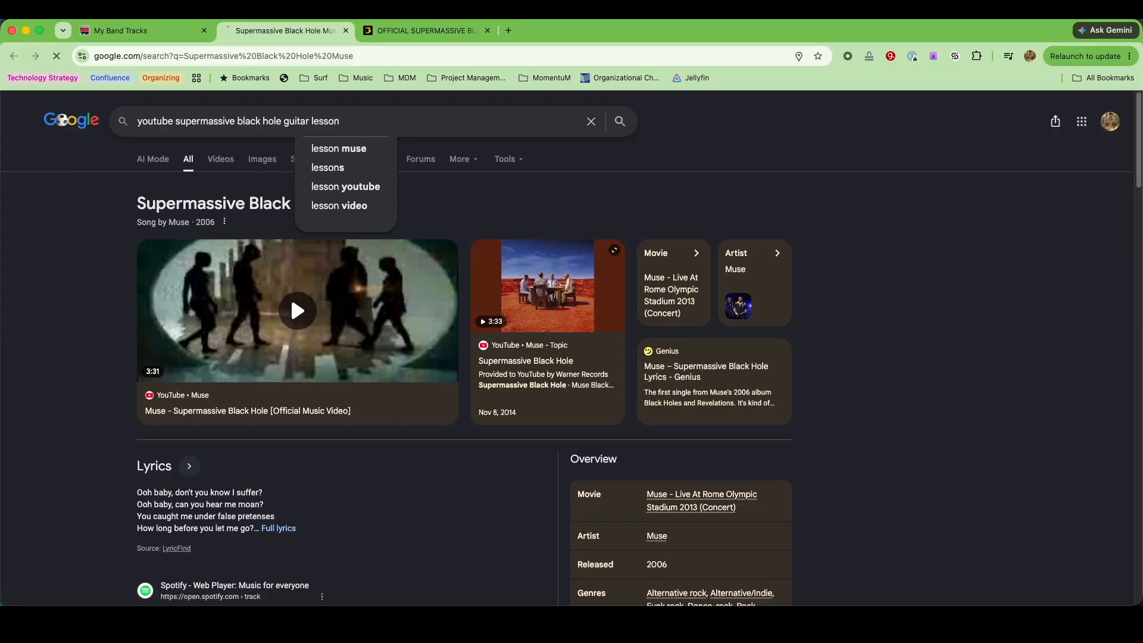
{"action": "key", "text": "Return"}
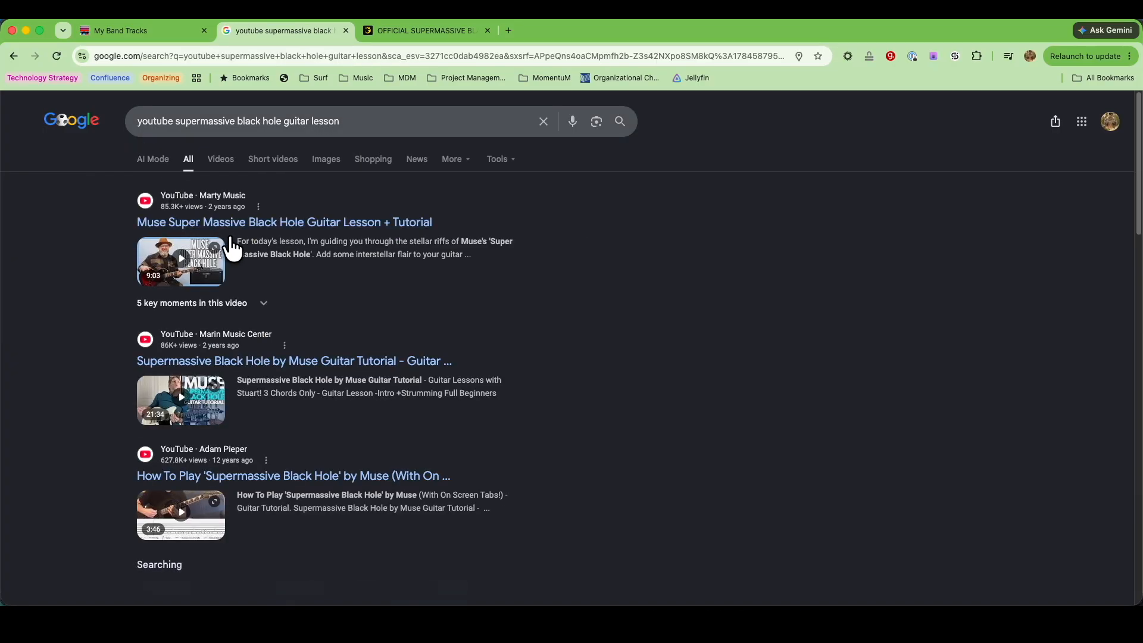
Open Marty Music's Muse Super Massive Black Hole guitar lesson, pause it and copy its share link
{"action": "left_click", "coordinate": [266, 222]}
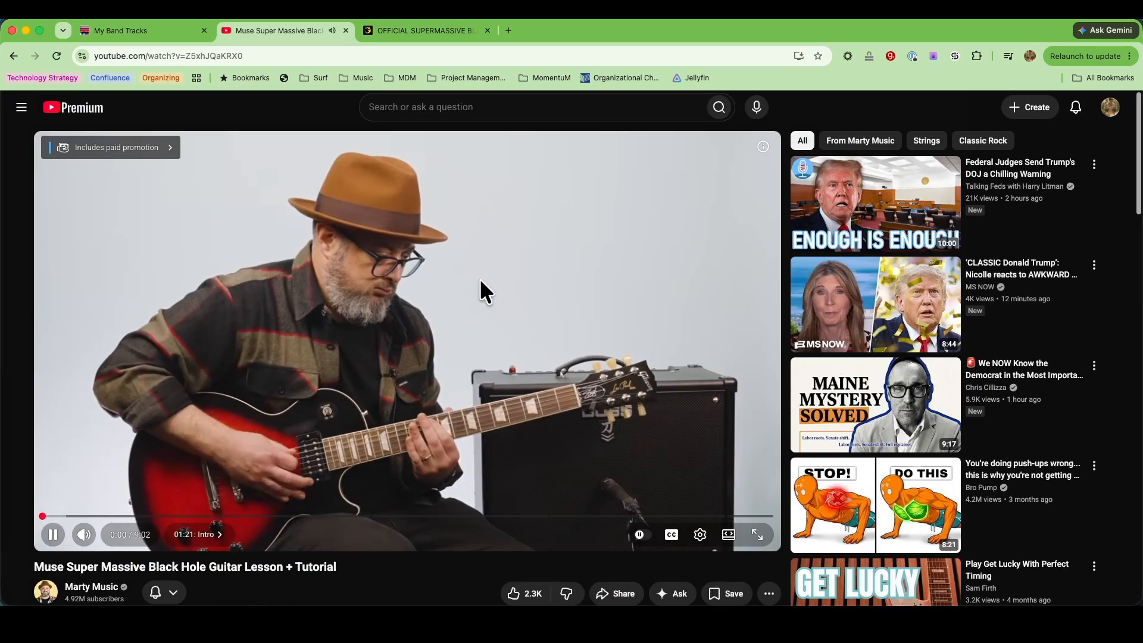
{"action": "left_click", "coordinate": [480, 280]}
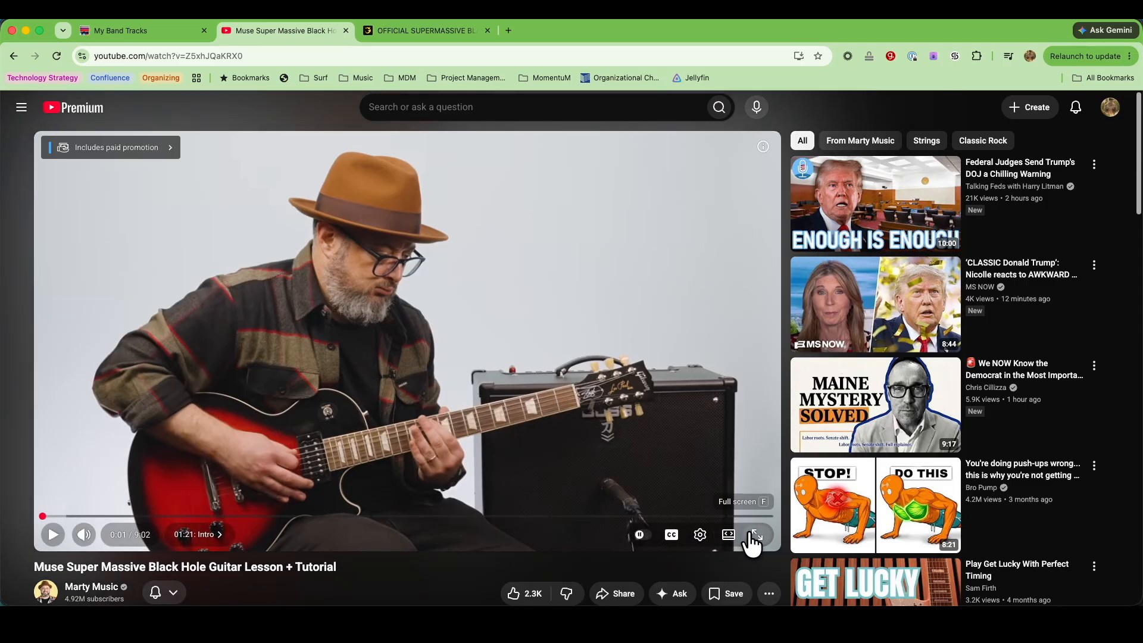
{"action": "left_click", "coordinate": [622, 593]}
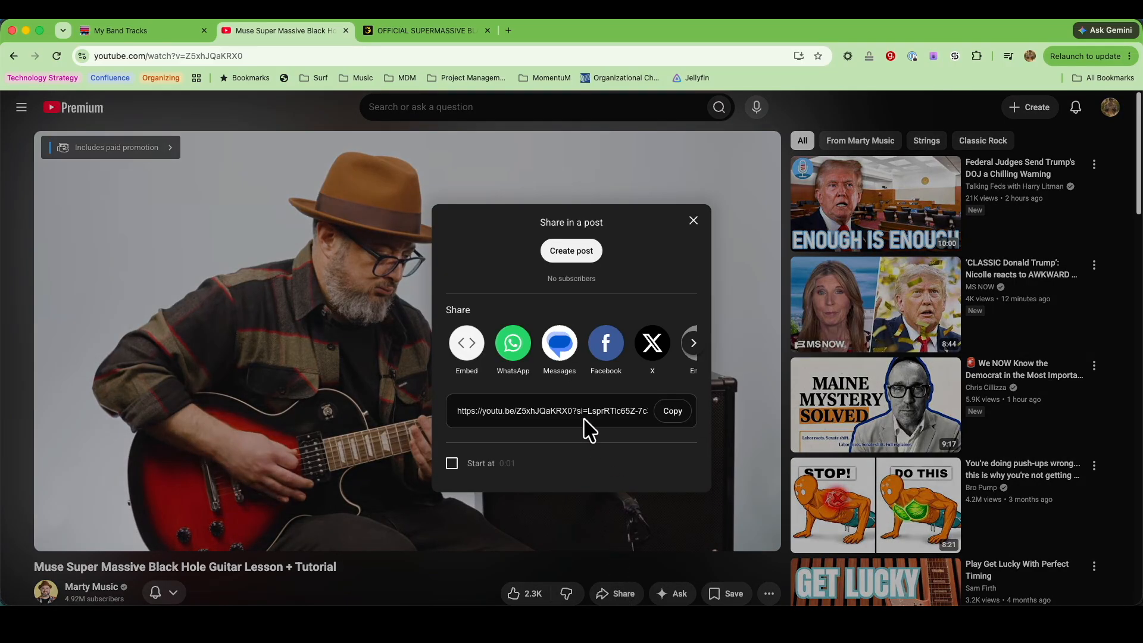
{"action": "left_click", "coordinate": [669, 421]}
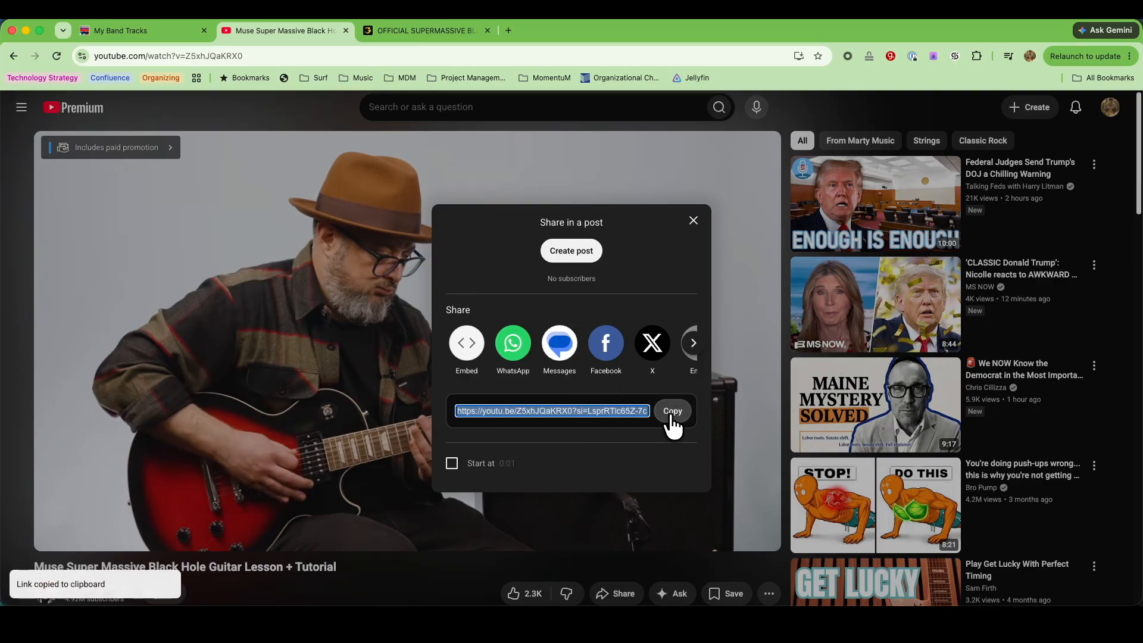
Add the copied YouTube guitar lesson link to the song's resources in My Band Tracks with the label "Marty Music"
{"action": "left_click", "coordinate": [134, 31]}
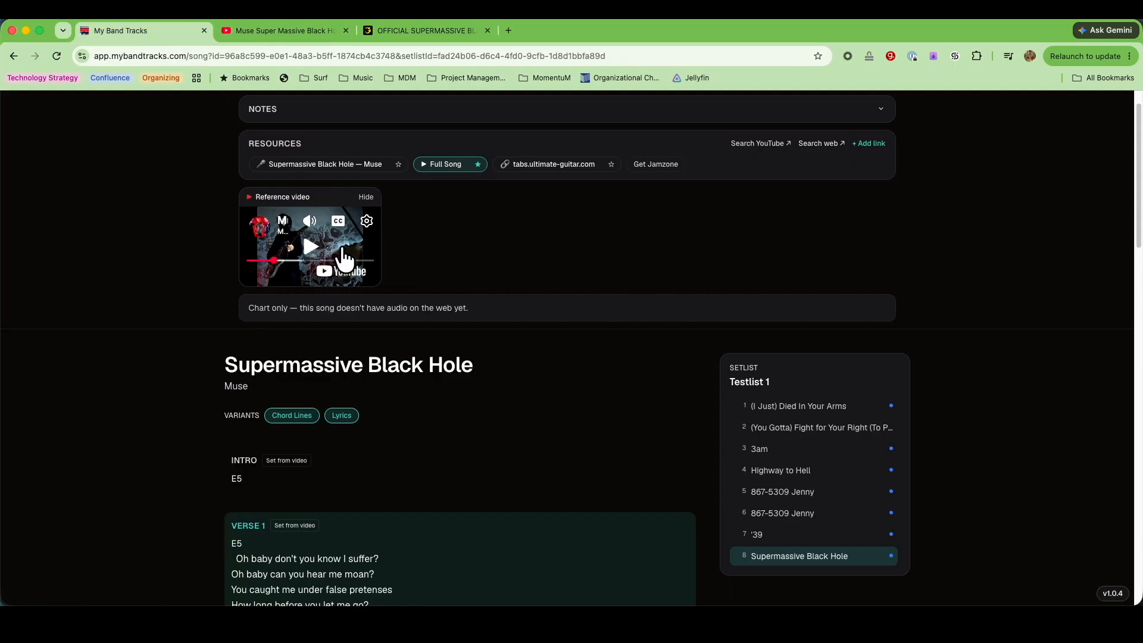
{"action": "left_click", "coordinate": [868, 144]}
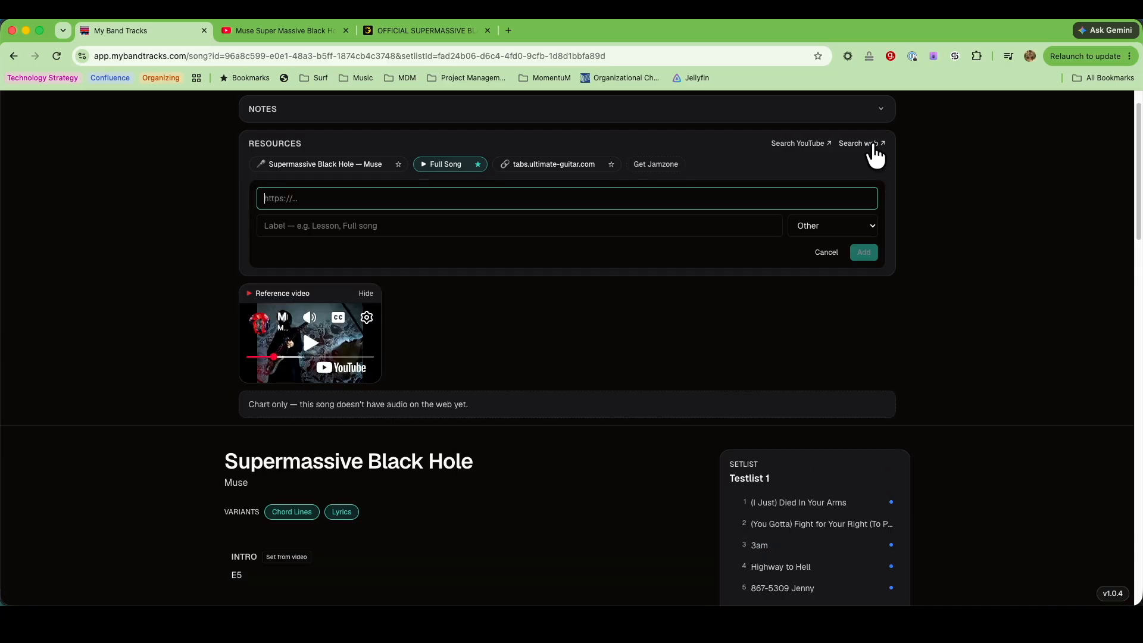
{"action": "key", "text": "super+v"}
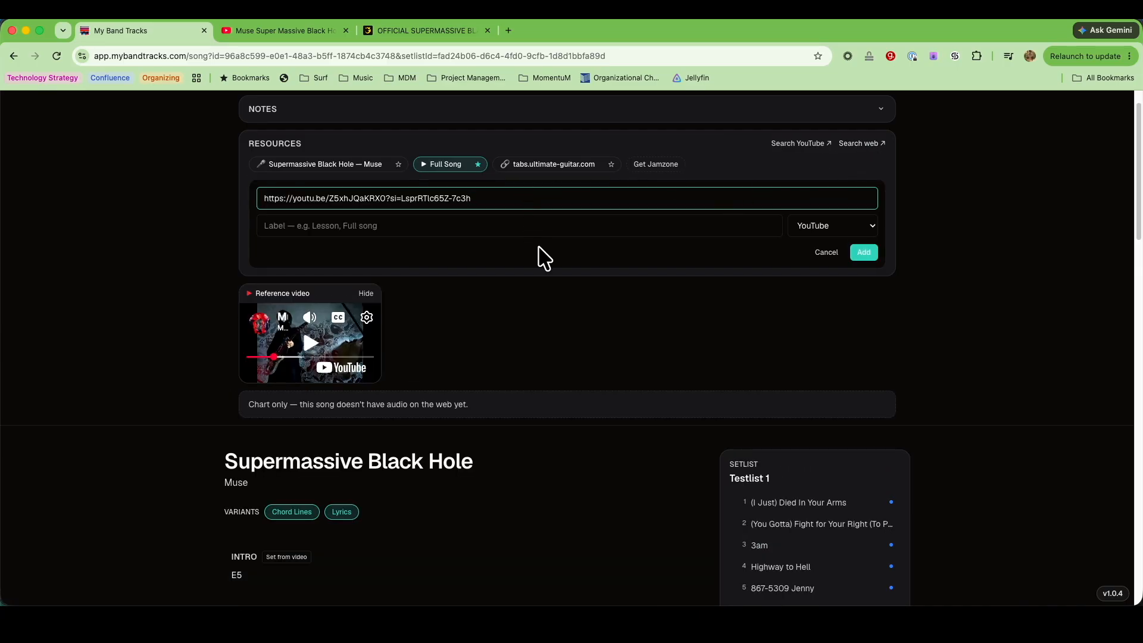
{"action": "key", "text": "Tab"}
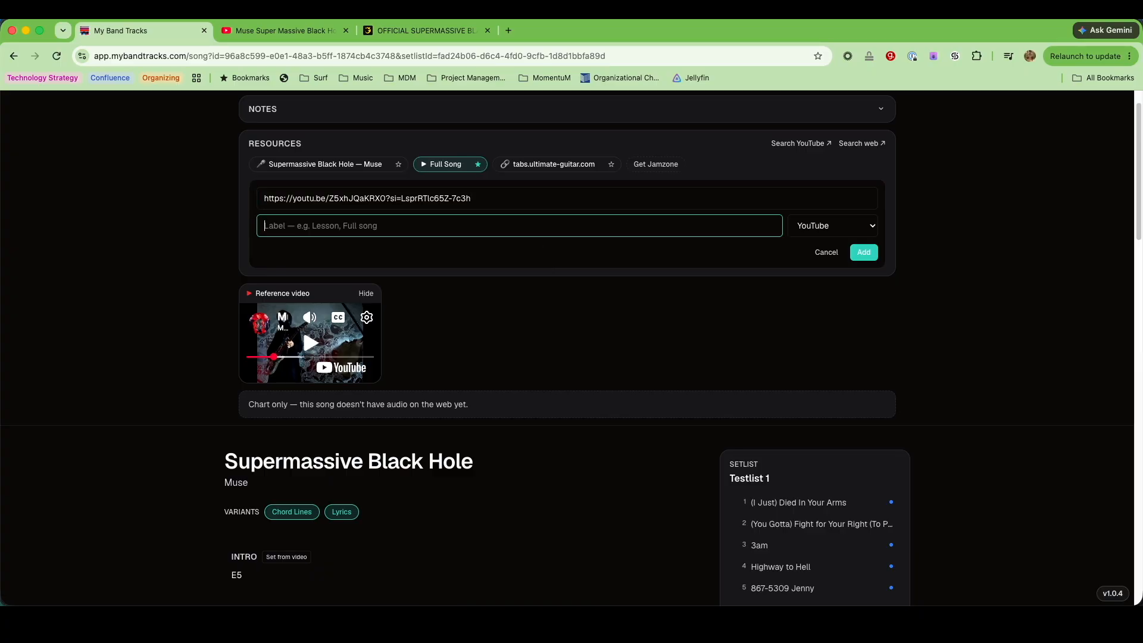
{"action": "type", "text": "Marty Music"}
{"action": "left_click", "coordinate": [864, 253]}
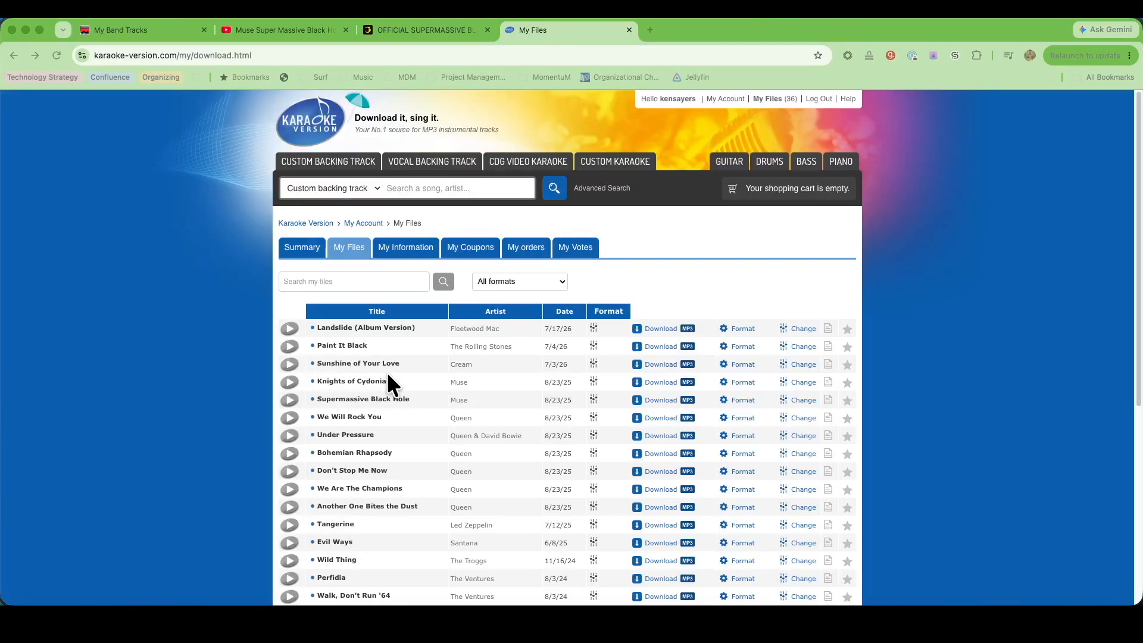
Open Supermassive Black Hole from the purchased files on Karaoke Version, solo the Click track and start its MP3 download
{"action": "left_click", "coordinate": [361, 399]}
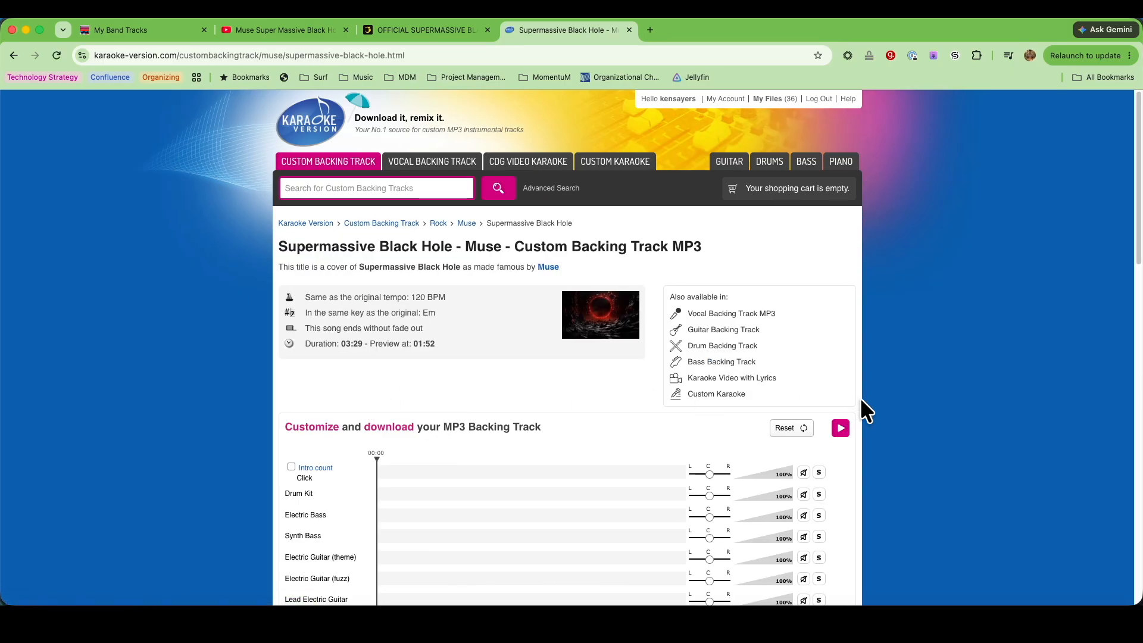
{"action": "scroll", "coordinate": [922, 416], "scroll_direction": "down", "scroll_amount": 5}
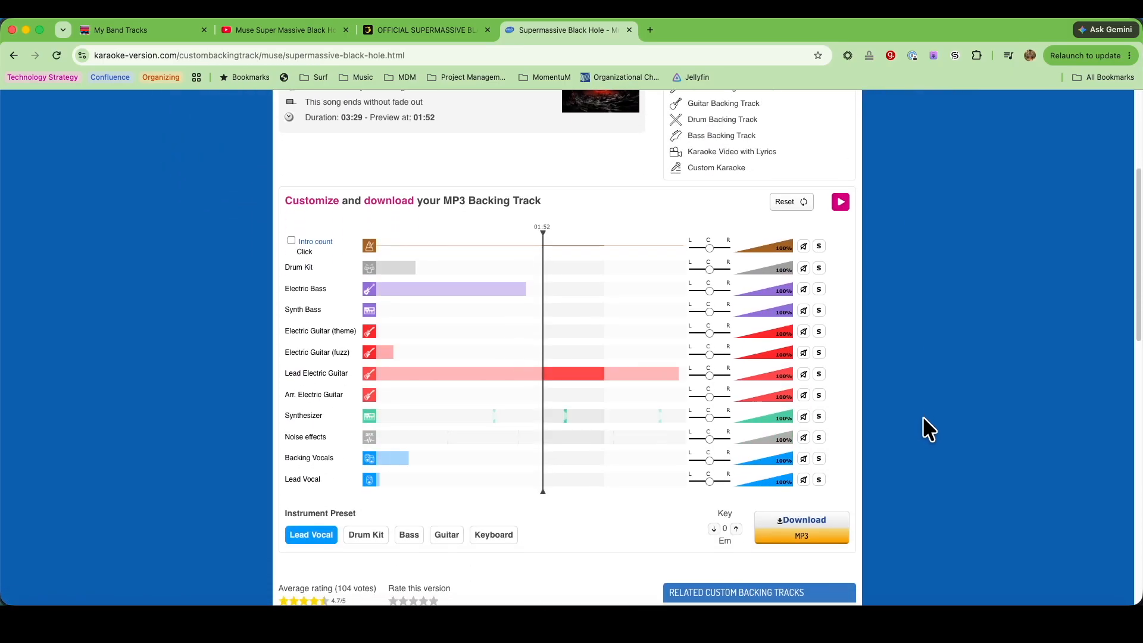
{"action": "left_click", "coordinate": [820, 247]}
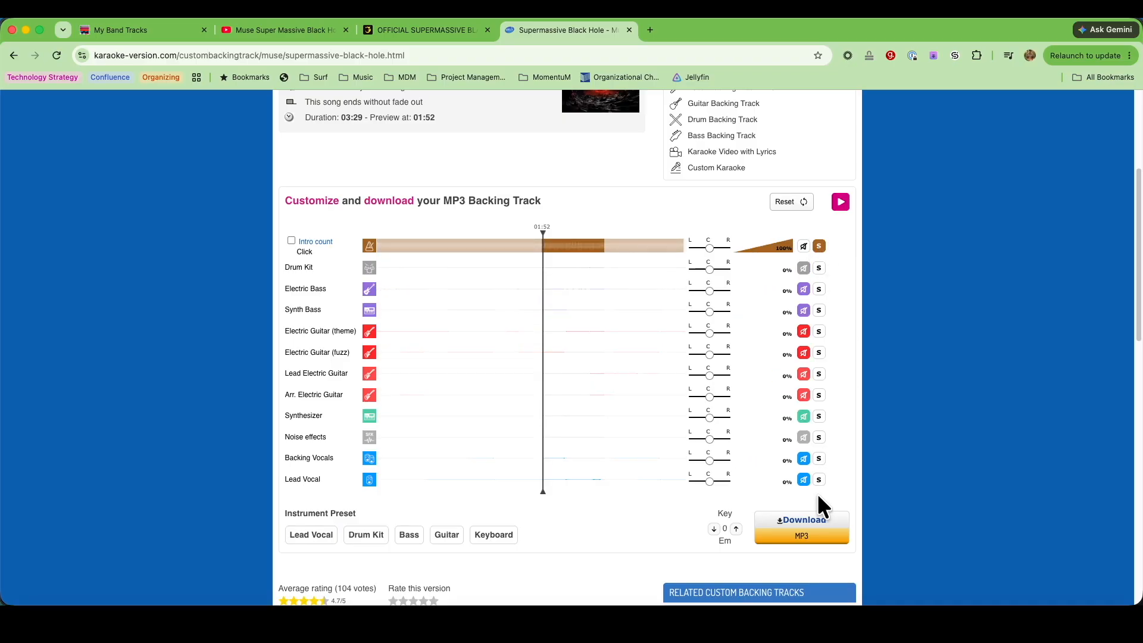
{"action": "left_click", "coordinate": [810, 527]}
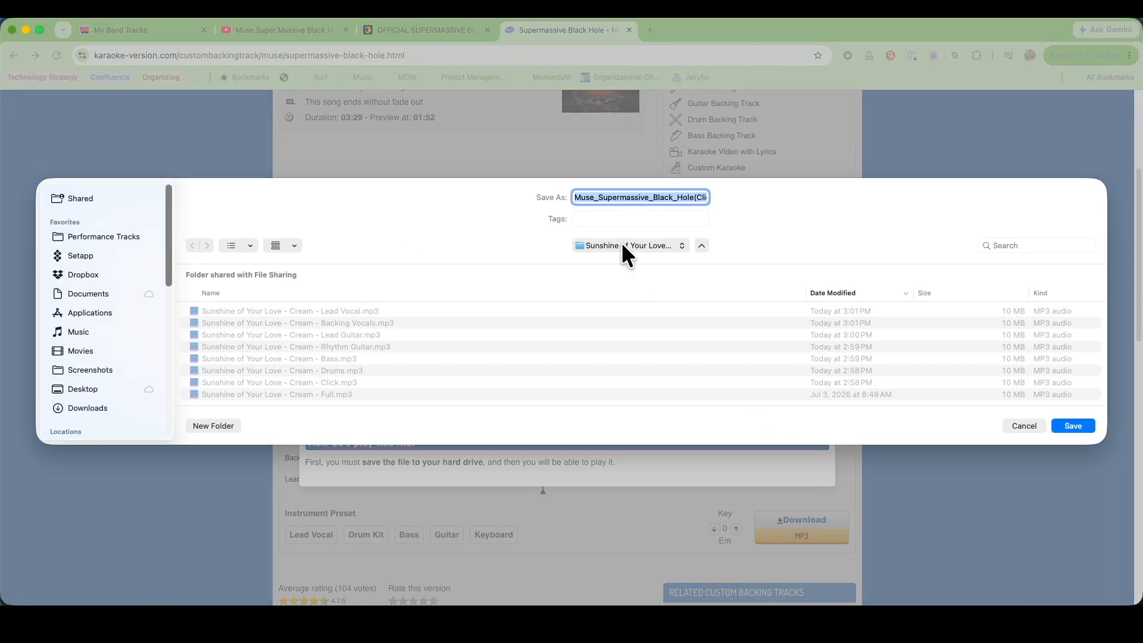
Create a folder named "Supermassive Black Hole - Muse" inside Performance Tracks for the download
{"action": "left_click", "coordinate": [88, 243]}
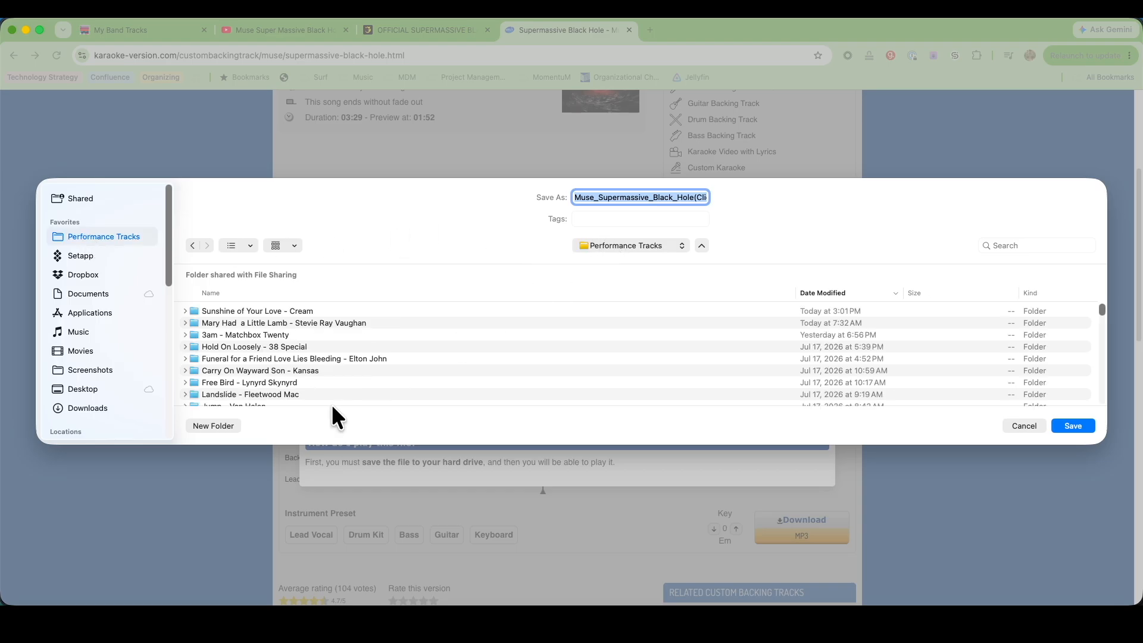
{"action": "left_click", "coordinate": [212, 425]}
{"action": "type", "text": "Supermass"}
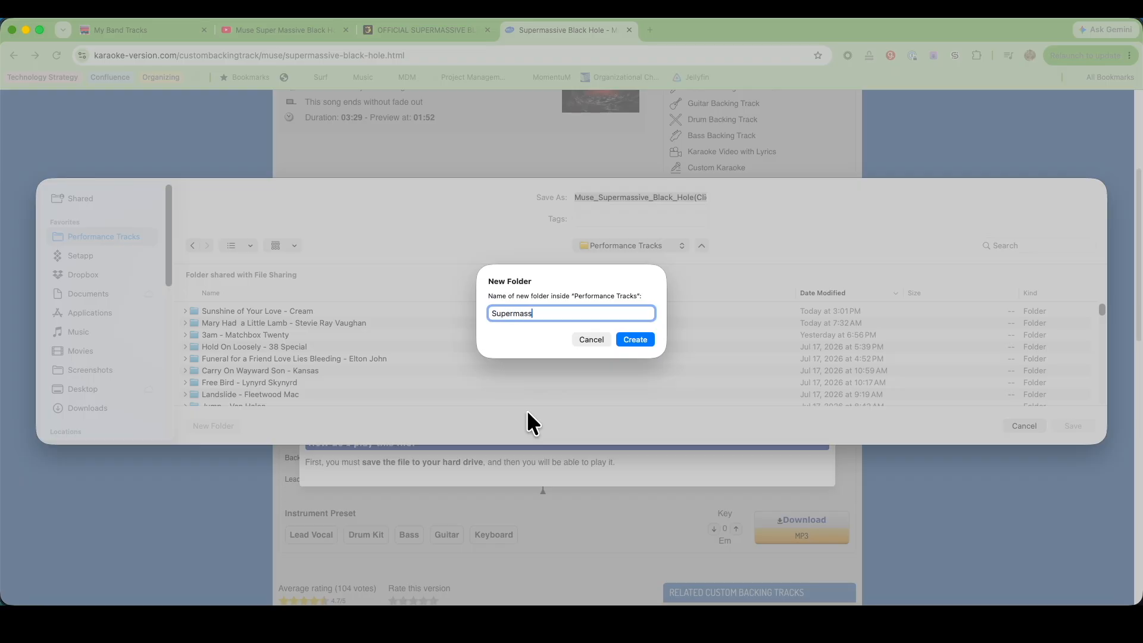
{"action": "type", "text": "ive Black Hole - Muse"}
{"action": "left_click", "coordinate": [641, 336]}
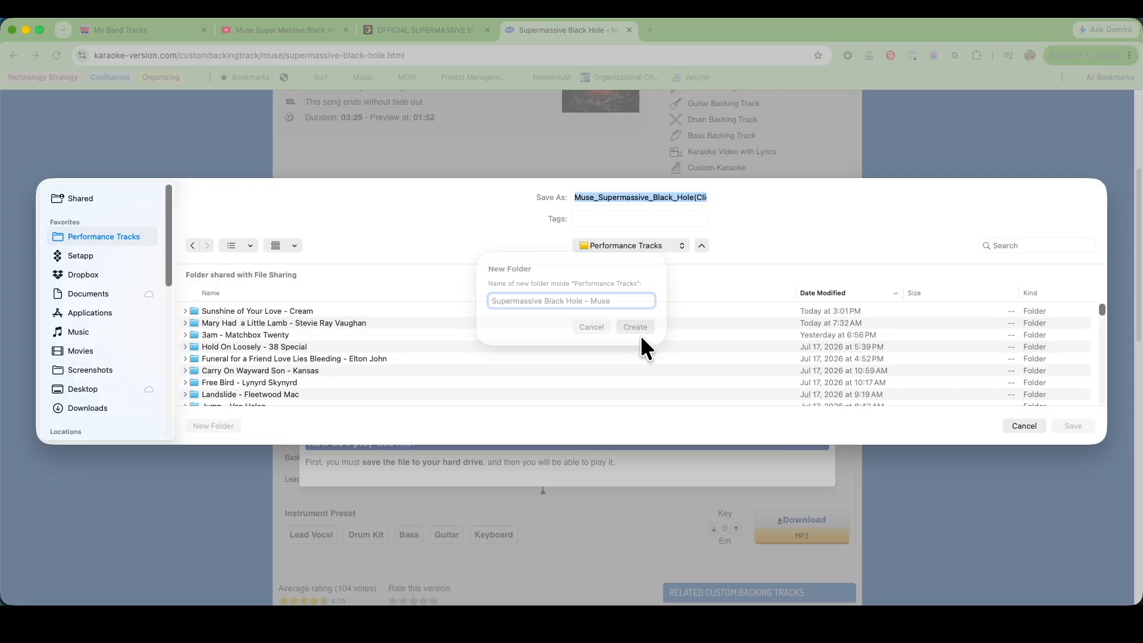
Save the click download as "Supermassive Black Hole - Muse - Click" in the new folder, and close the download notice
{"action": "type", "text": "Su"}
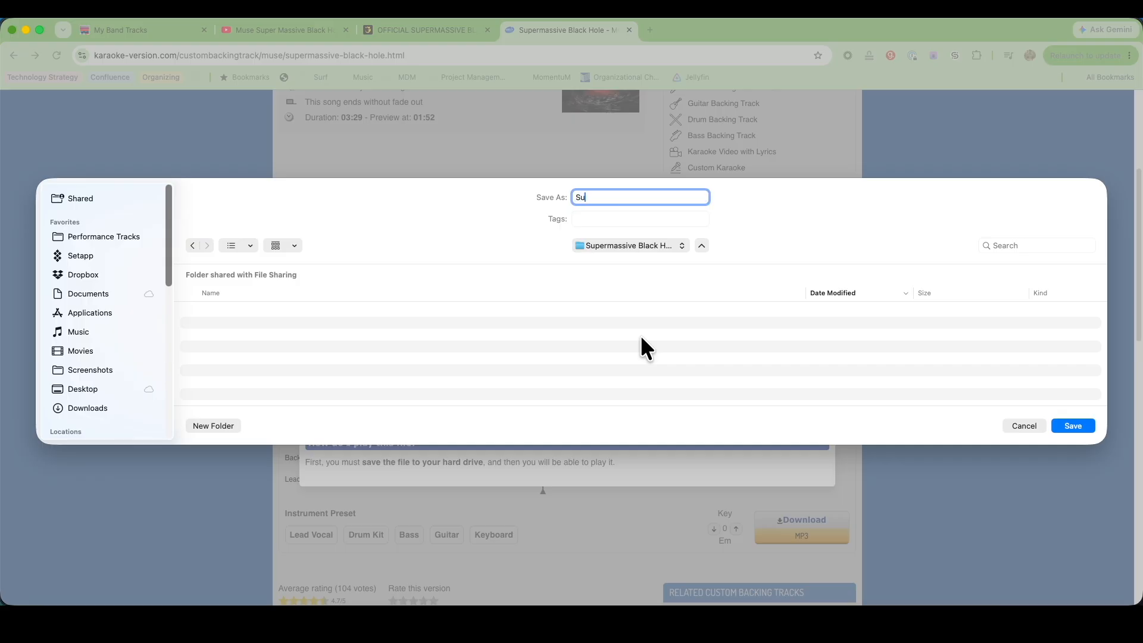
{"action": "type", "text": "permassive Black Hole  - Muse - Click"}
{"action": "key", "text": "super+a"}
{"action": "key", "text": "super+c"}
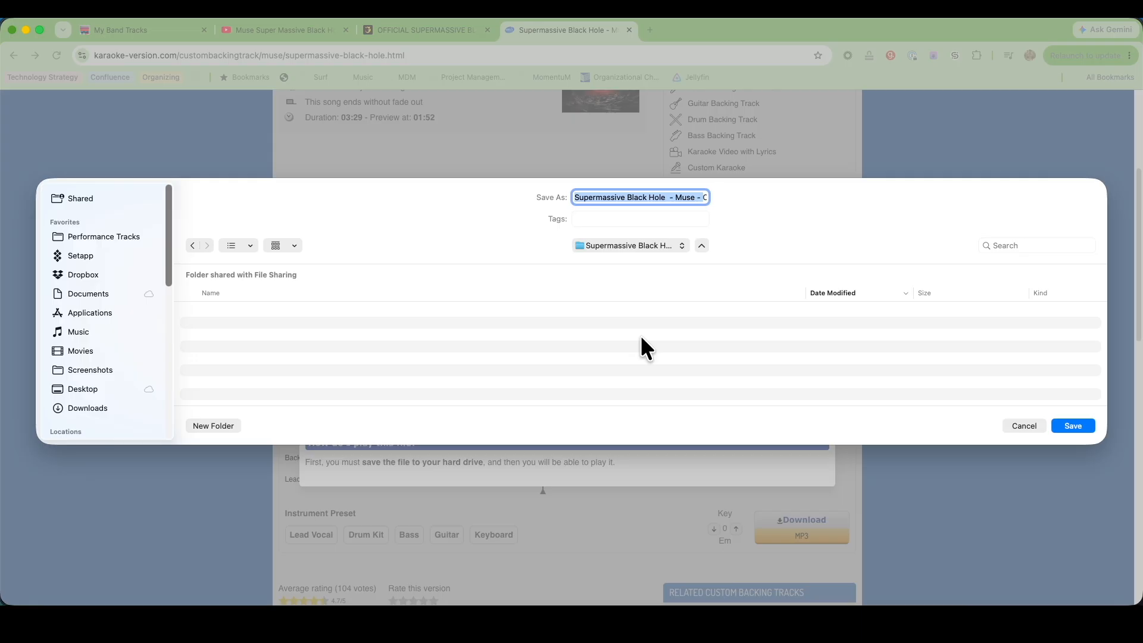
{"action": "left_click", "coordinate": [1077, 423]}
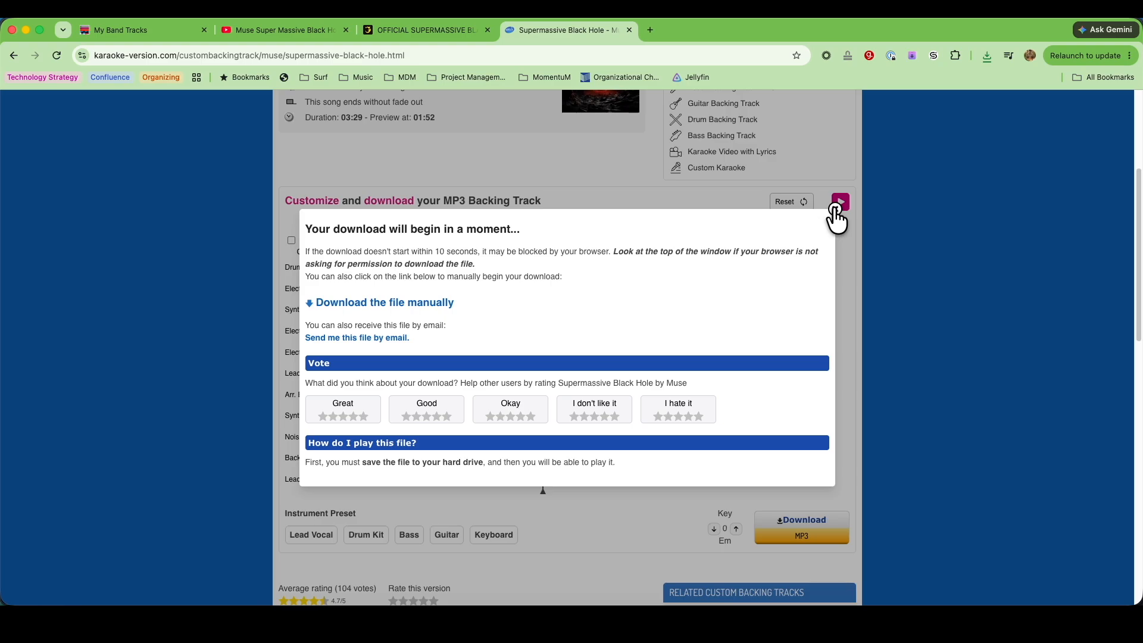
{"action": "left_click", "coordinate": [833, 208]}
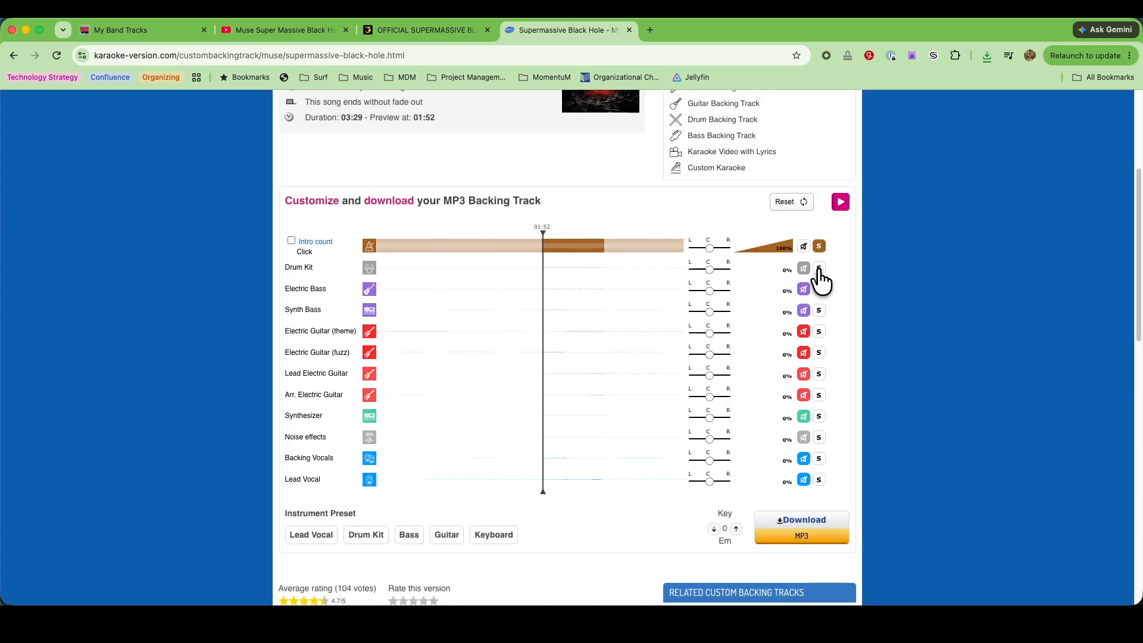
Solo the Drum Kit and download it as "Supermassive Black Hole - Muse - Drums" into the same folder
{"action": "left_click", "coordinate": [819, 269]}
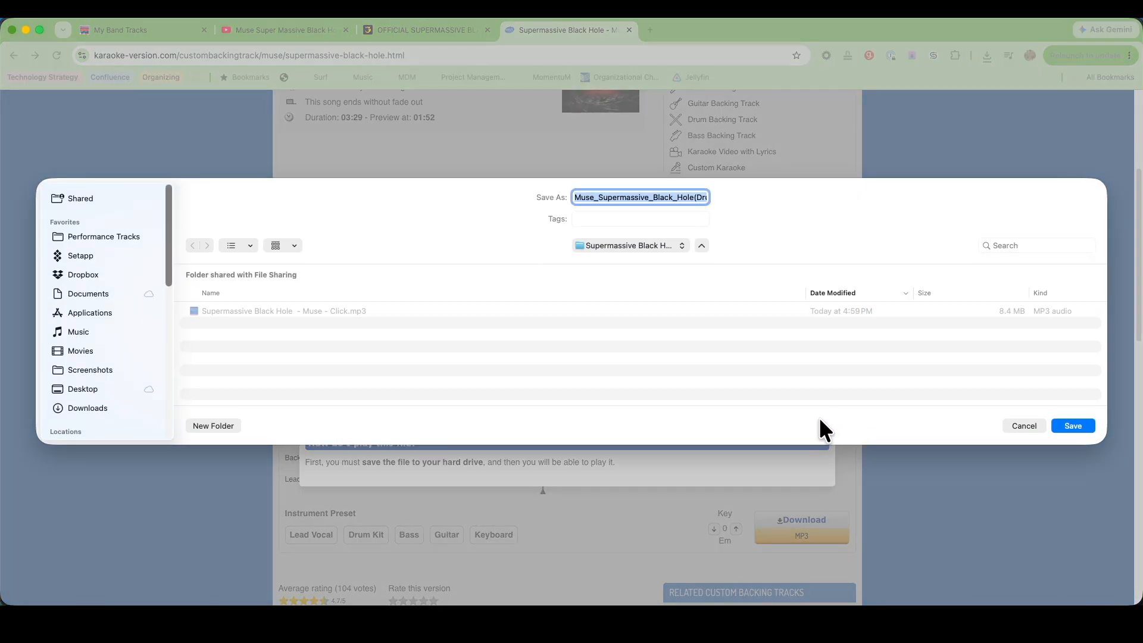
{"action": "key", "text": "super+v"}
{"action": "type", "text": "Drums"}
{"action": "key", "text": "Return"}
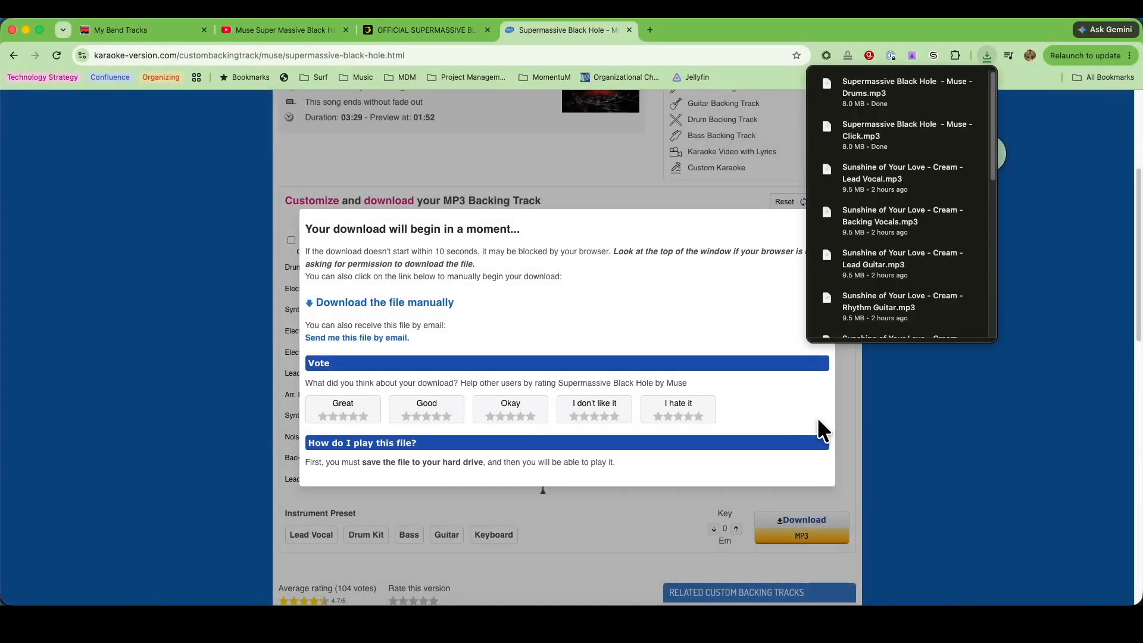
{"action": "left_click", "coordinate": [835, 210]}
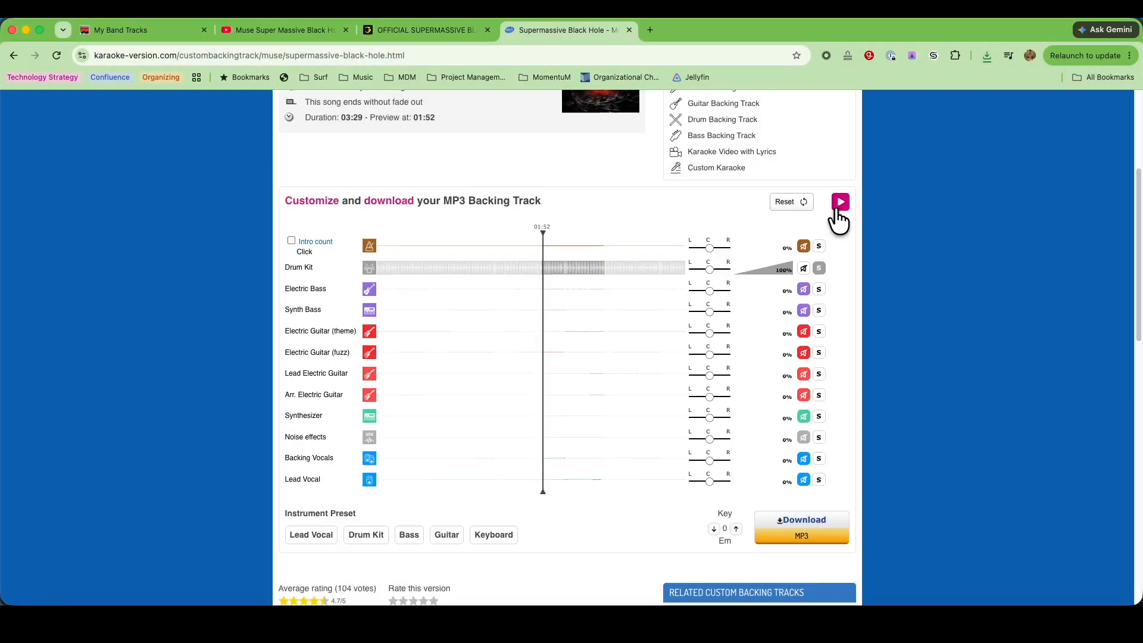
Clear the solo and mute every track except Electric Bass and Synth Bass
{"action": "left_click", "coordinate": [820, 290]}
{"action": "left_click", "coordinate": [819, 311]}
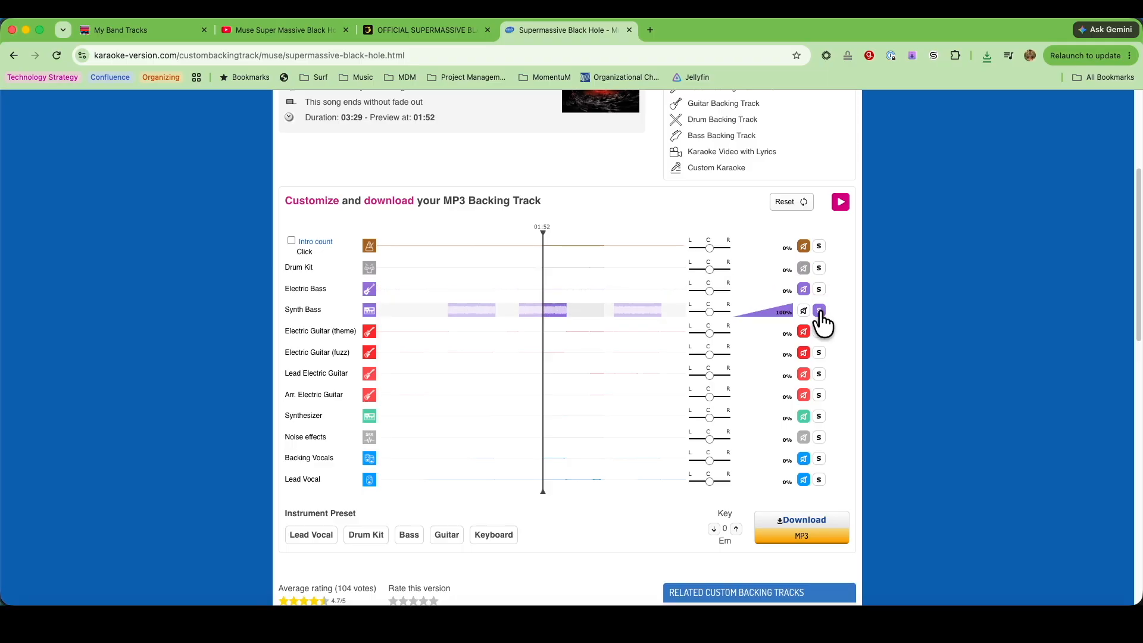
{"action": "left_click", "coordinate": [820, 311]}
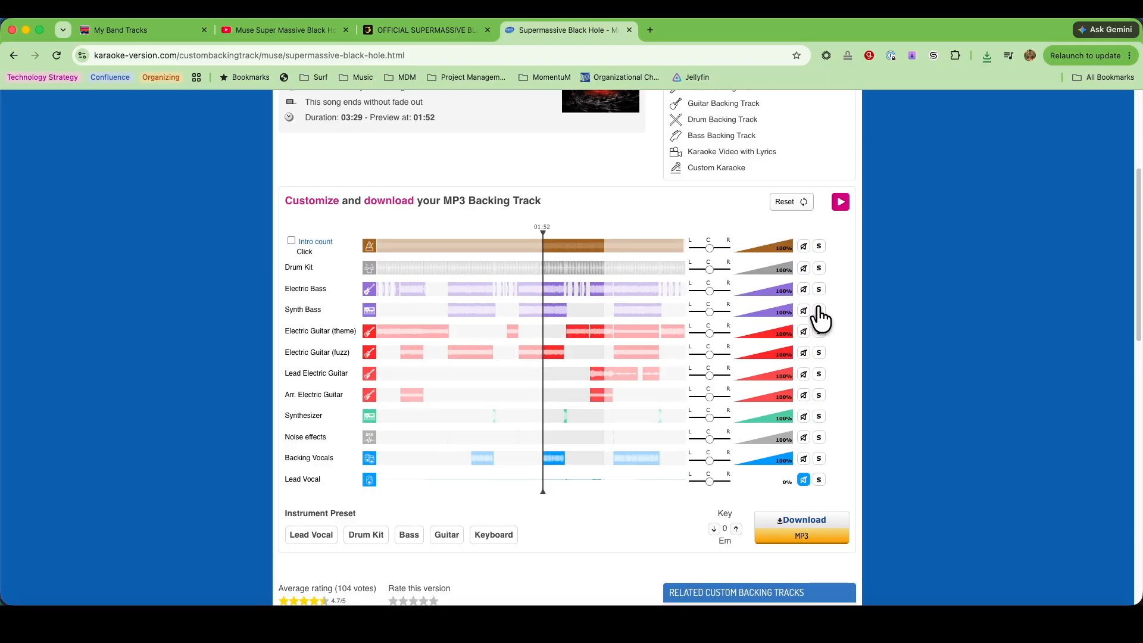
{"action": "left_click", "coordinate": [804, 246]}
{"action": "left_click", "coordinate": [804, 269]}
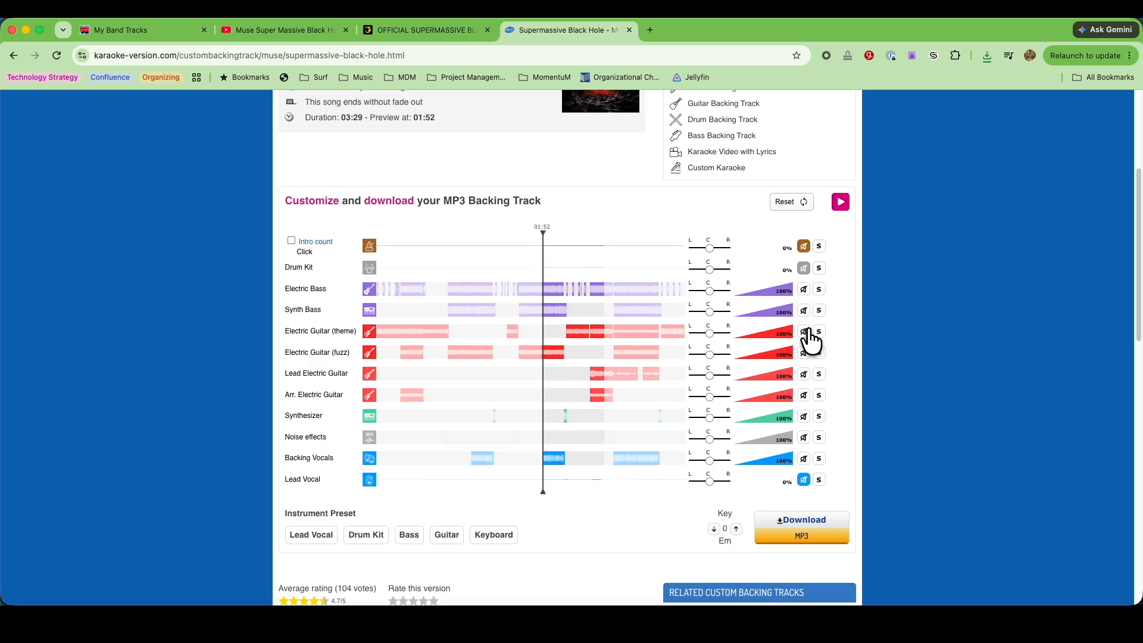
{"action": "left_click", "coordinate": [803, 332]}
{"action": "left_click", "coordinate": [804, 353]}
{"action": "left_click", "coordinate": [804, 374]}
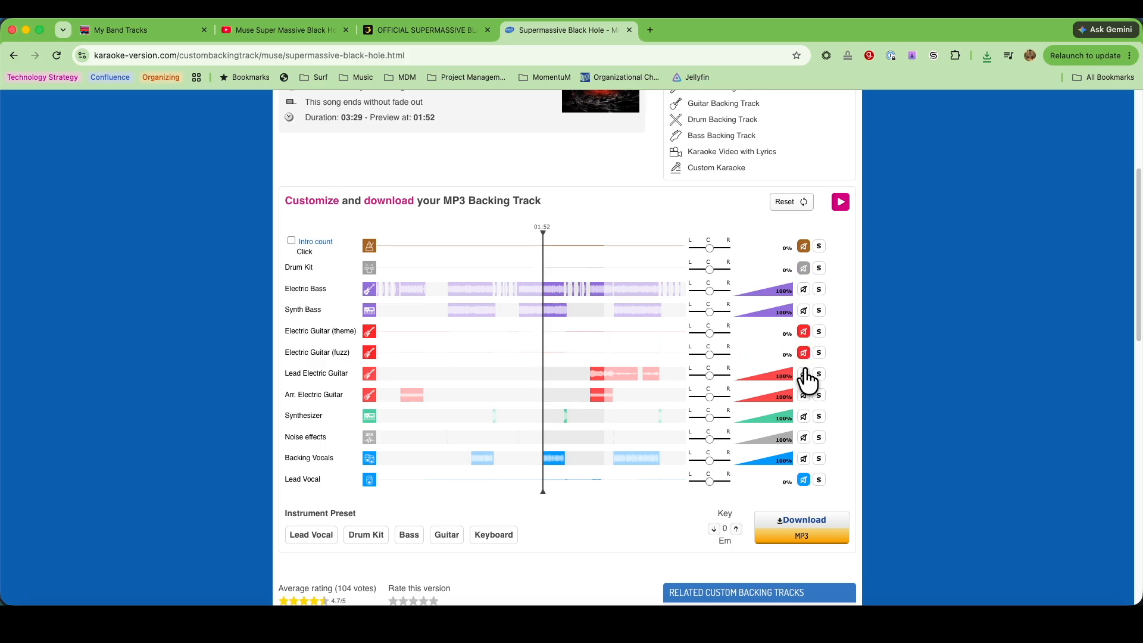
{"action": "left_click", "coordinate": [804, 395]}
{"action": "left_click", "coordinate": [804, 416]}
{"action": "left_click", "coordinate": [803, 437]}
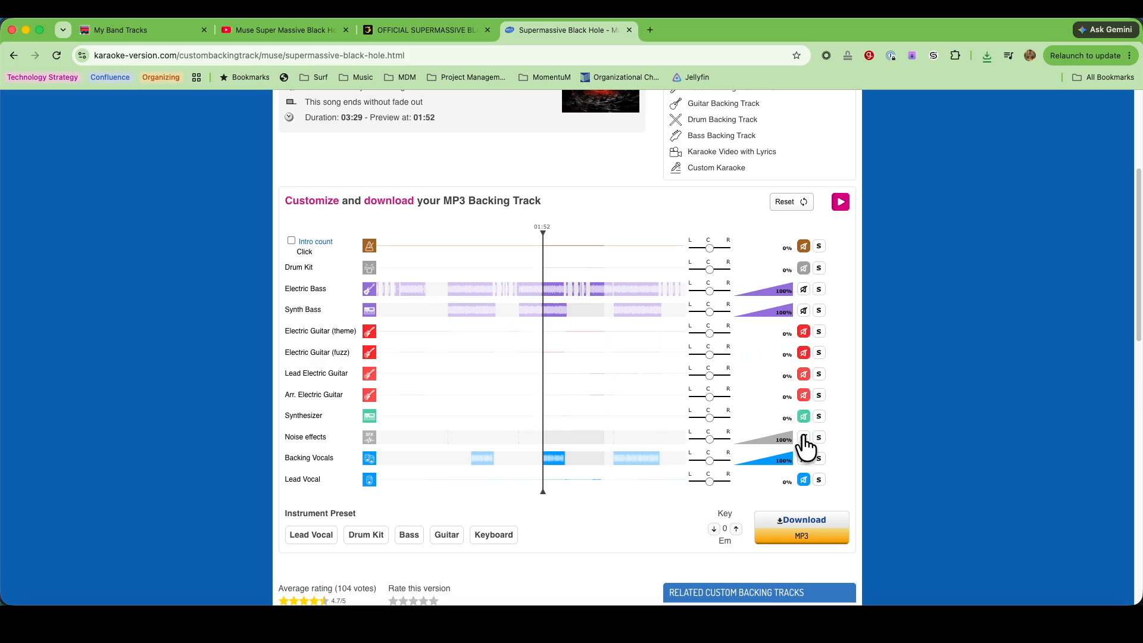
{"action": "left_click", "coordinate": [804, 459]}
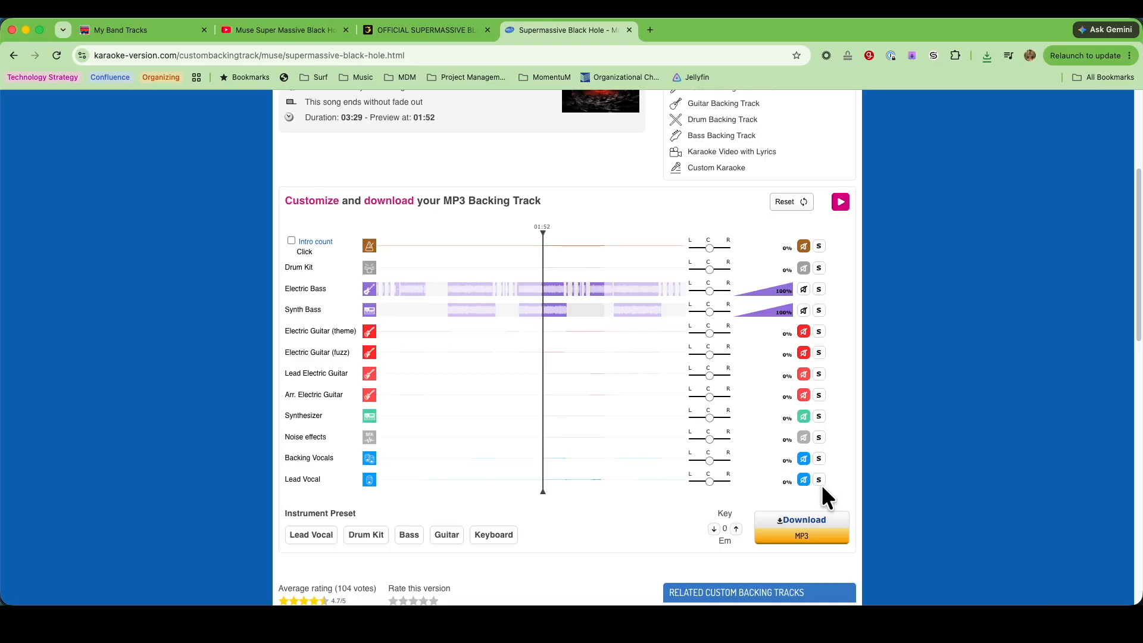
Download the combined bass mix as "Supermassive Black Hole - Muse - Bass" and close the download notice
{"action": "left_click", "coordinate": [809, 523]}
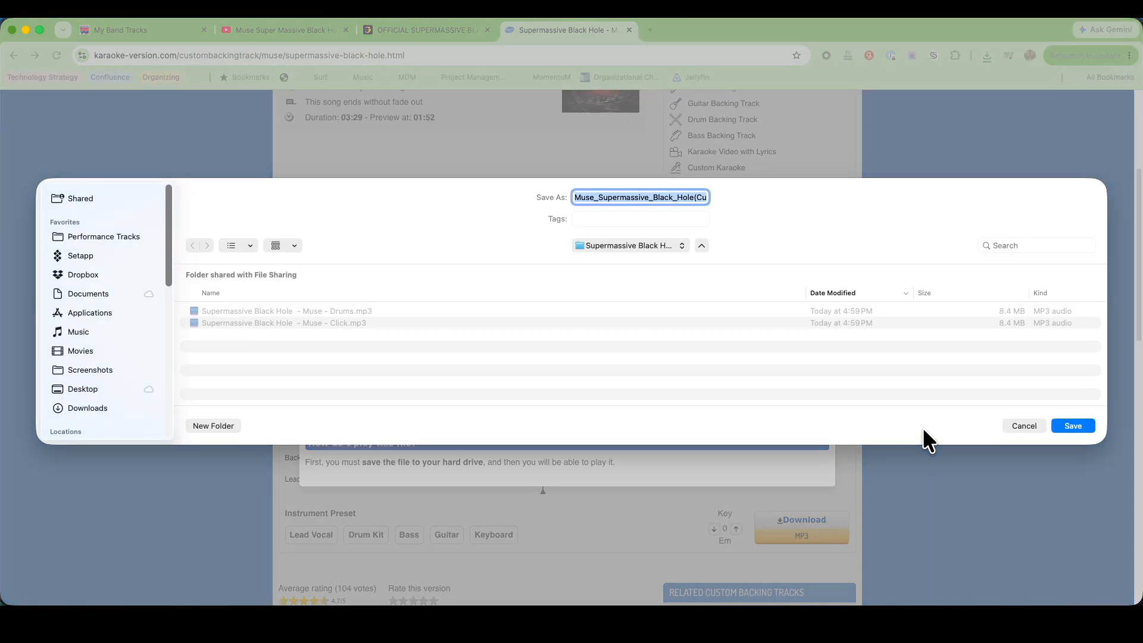
{"action": "key", "text": "super+v"}
{"action": "type", "text": "Bass"}
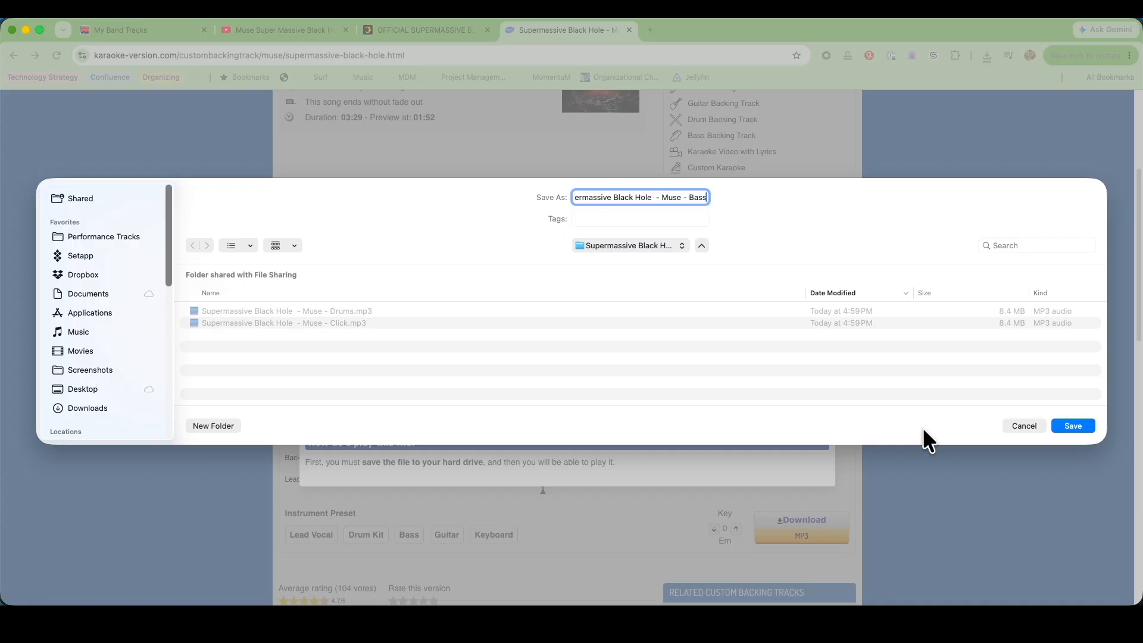
{"action": "key", "text": "Return"}
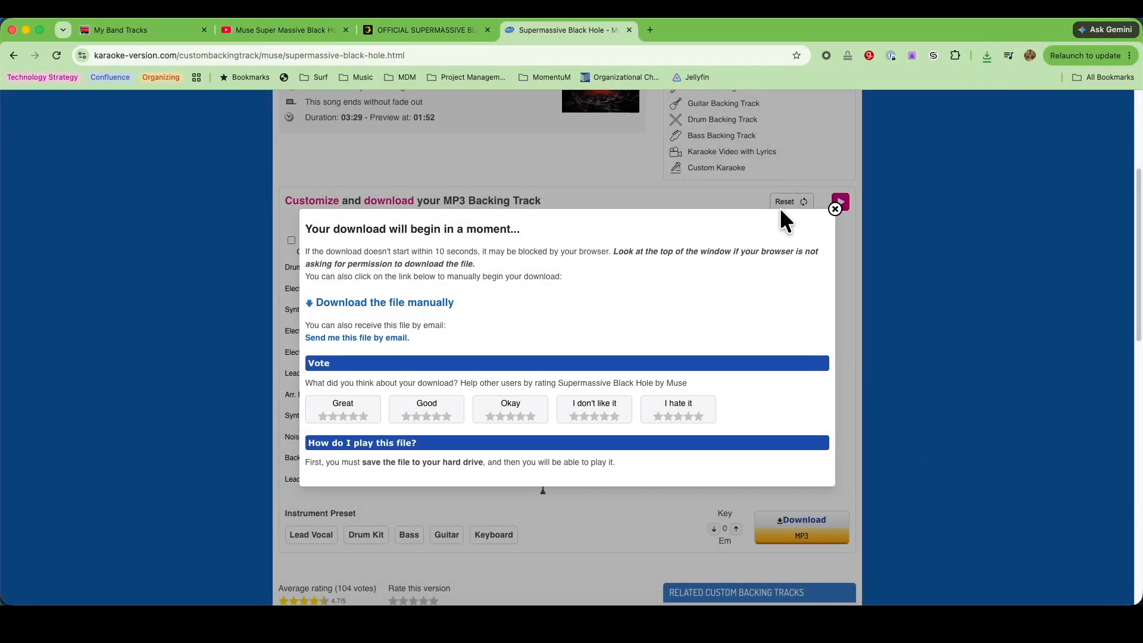
{"action": "left_click", "coordinate": [839, 210]}
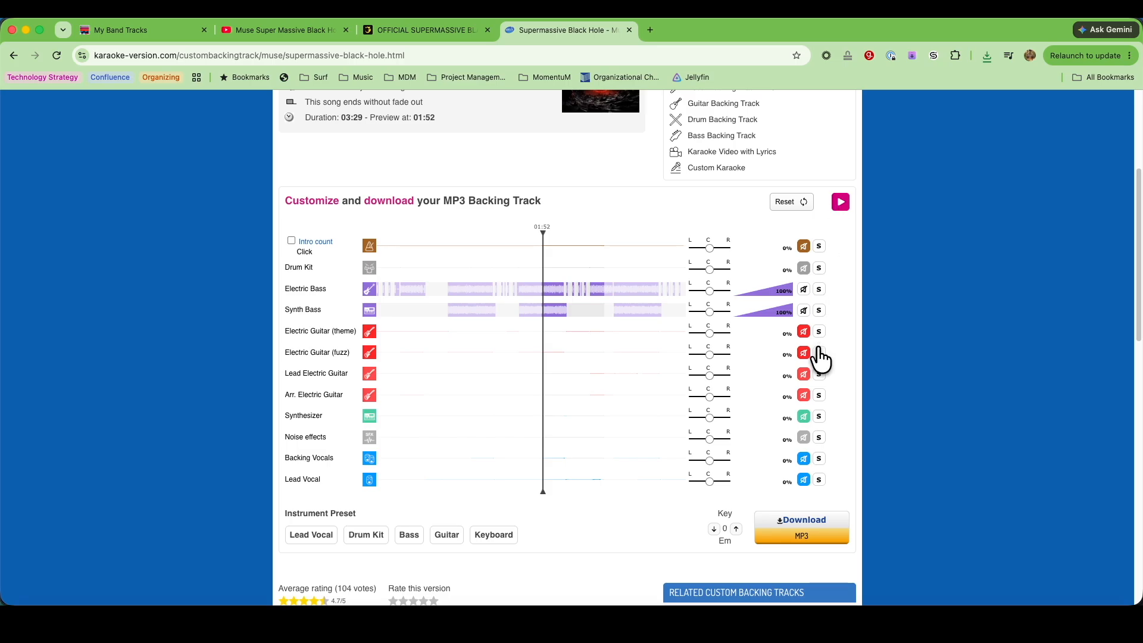
Unmute the theme, fuzz, lead and Arr. electric guitars, and mute Electric Bass and Synth Bass
{"action": "left_click", "coordinate": [804, 334]}
{"action": "left_click", "coordinate": [804, 353]}
{"action": "left_click", "coordinate": [804, 374]}
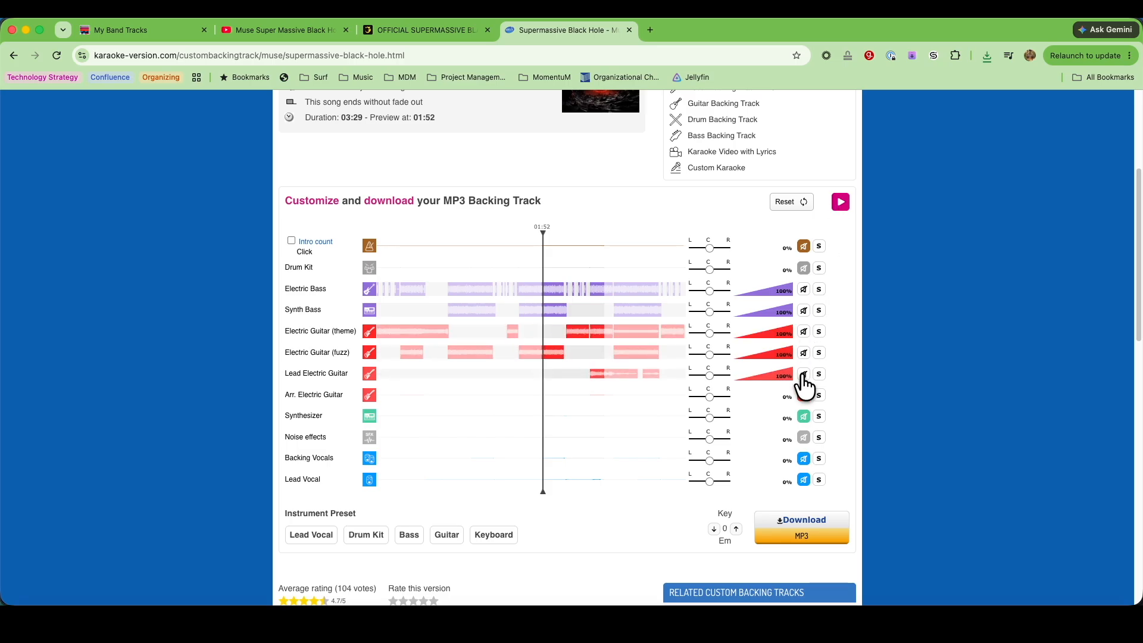
{"action": "left_click", "coordinate": [804, 396]}
{"action": "left_click", "coordinate": [804, 310]}
{"action": "left_click", "coordinate": [804, 289]}
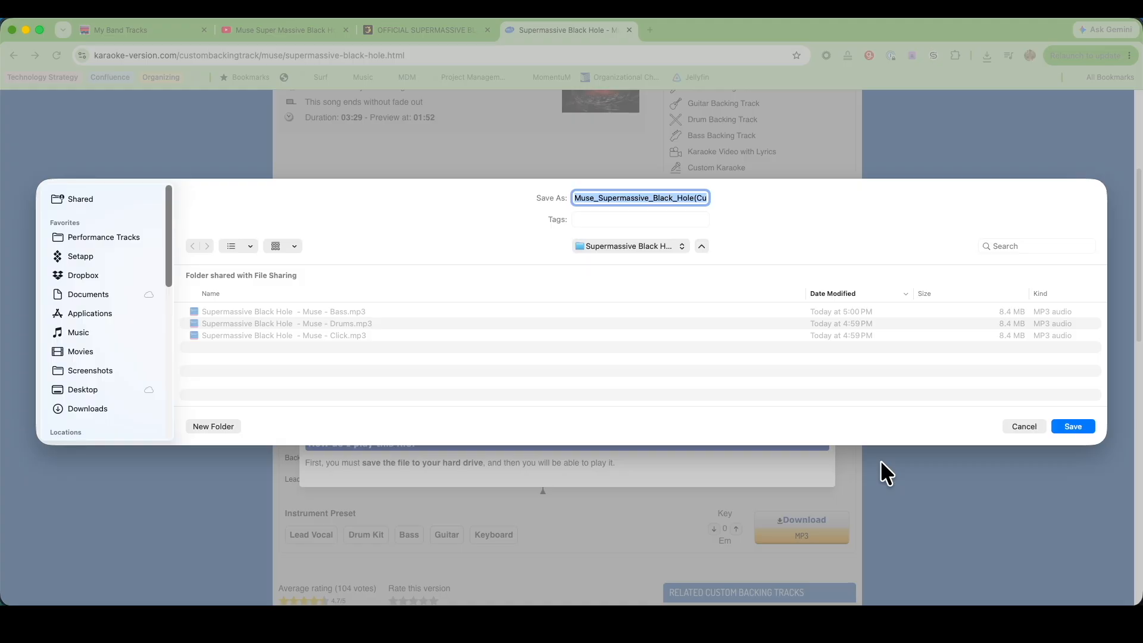
Save the guitar mix download as "Supermassive Black Hole - Muse - Guitars" and close the download notice
{"action": "key", "text": "super+v"}
{"action": "type", "text": "Guitars"}
{"action": "key", "text": "Return"}
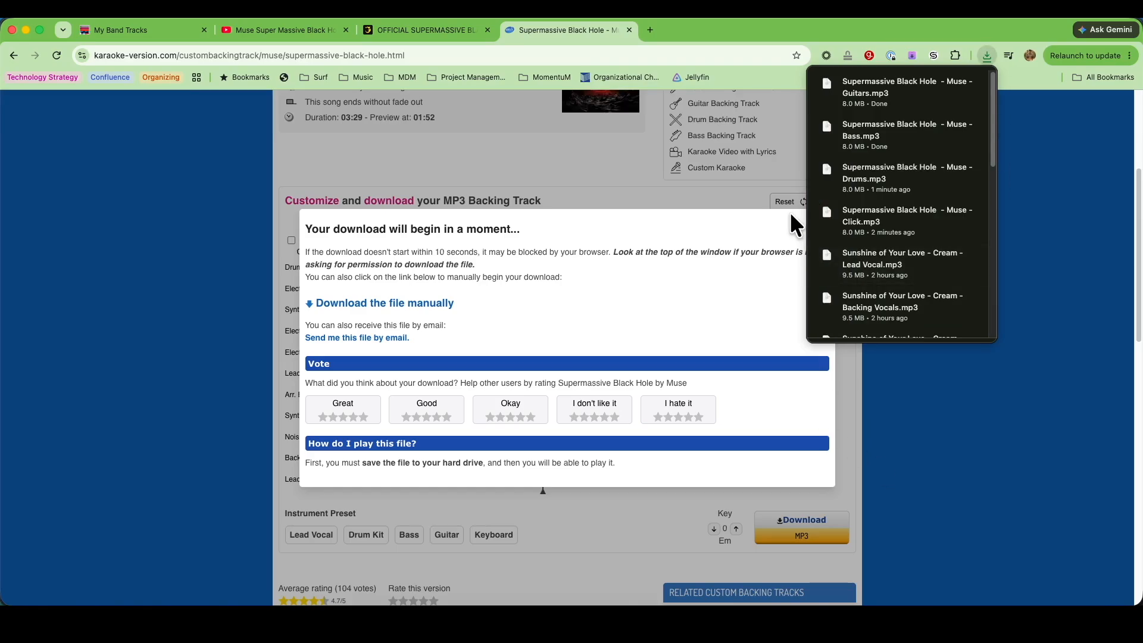
{"action": "left_click", "coordinate": [837, 213]}
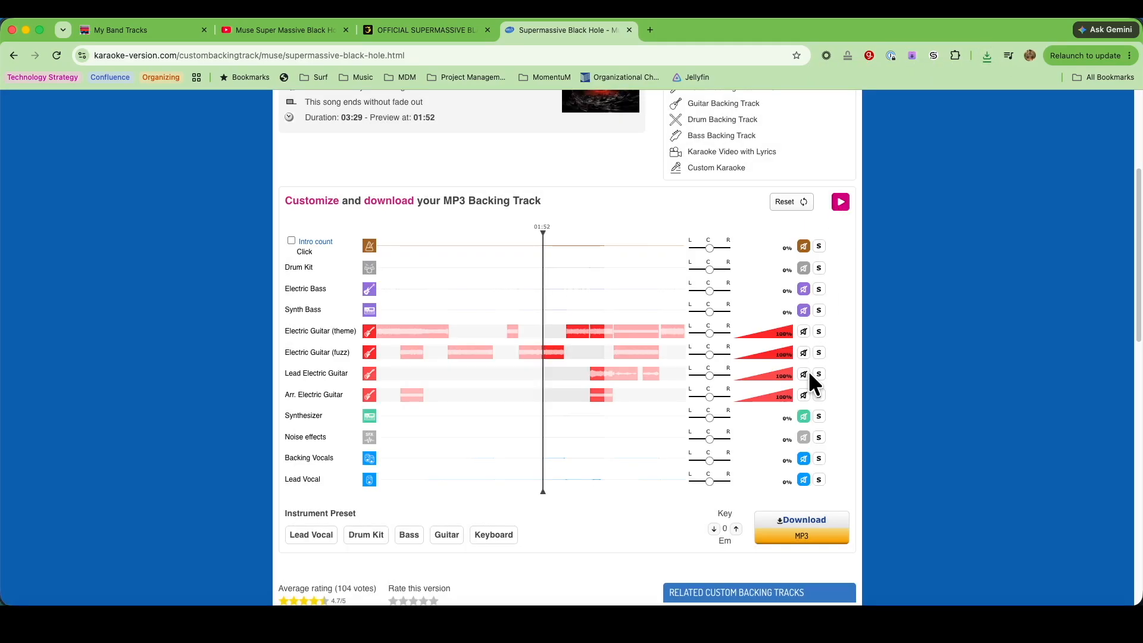
Unmute Synthesizer and Noise effects, and mute the theme, fuzz, lead and Arr. electric guitars
{"action": "left_click", "coordinate": [804, 417]}
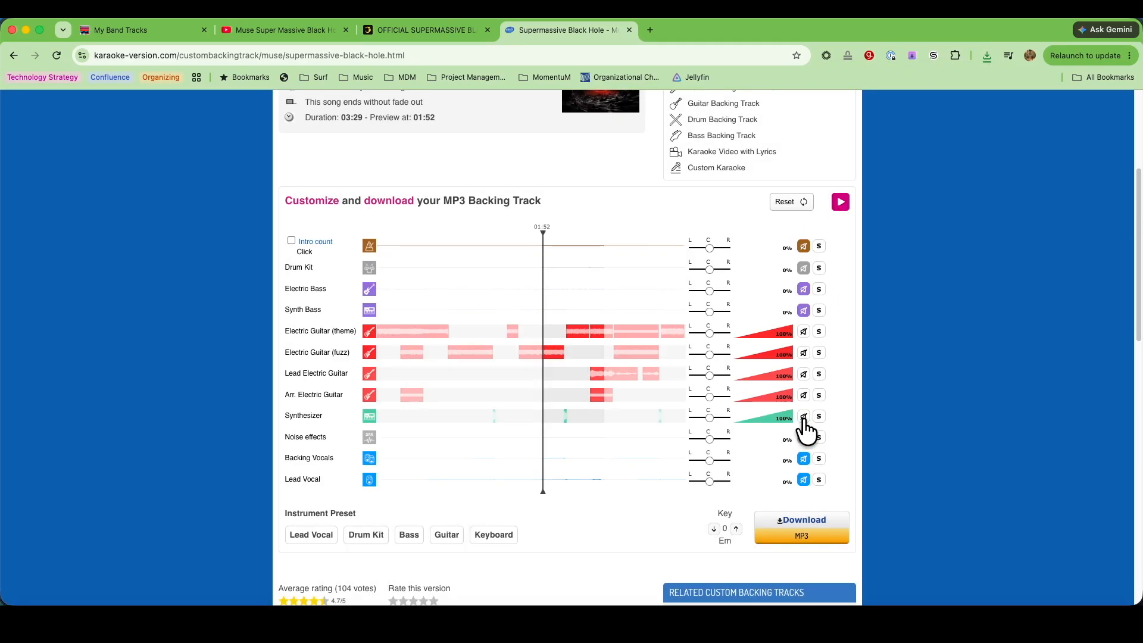
{"action": "left_click", "coordinate": [804, 439]}
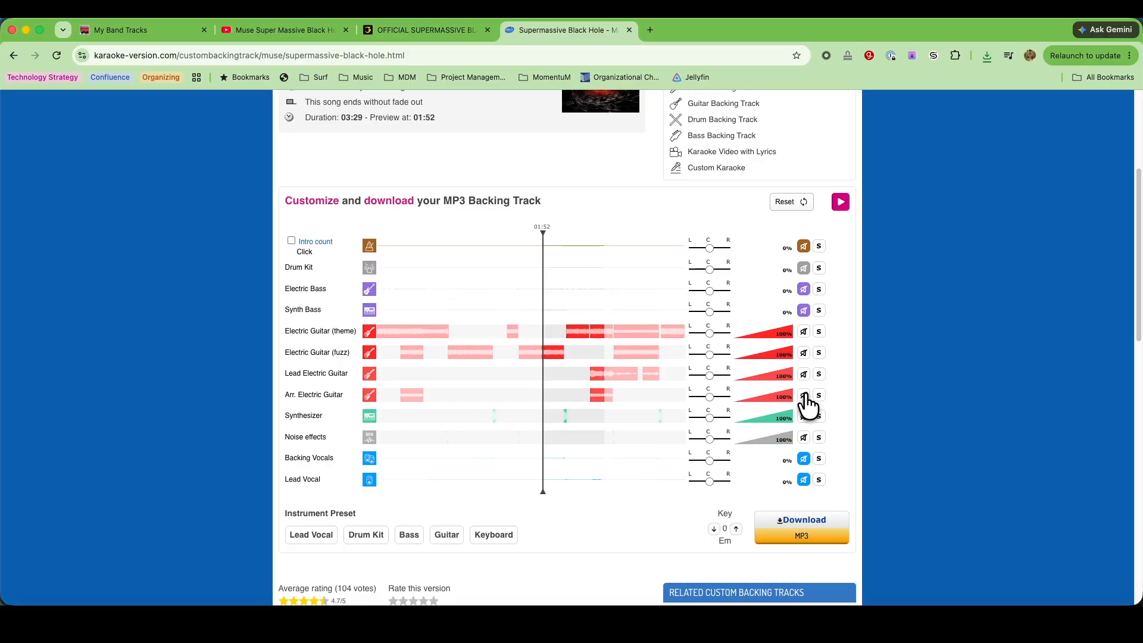
{"action": "left_click", "coordinate": [804, 395]}
{"action": "left_click", "coordinate": [804, 374]}
{"action": "left_click", "coordinate": [804, 353]}
{"action": "left_click", "coordinate": [804, 331]}
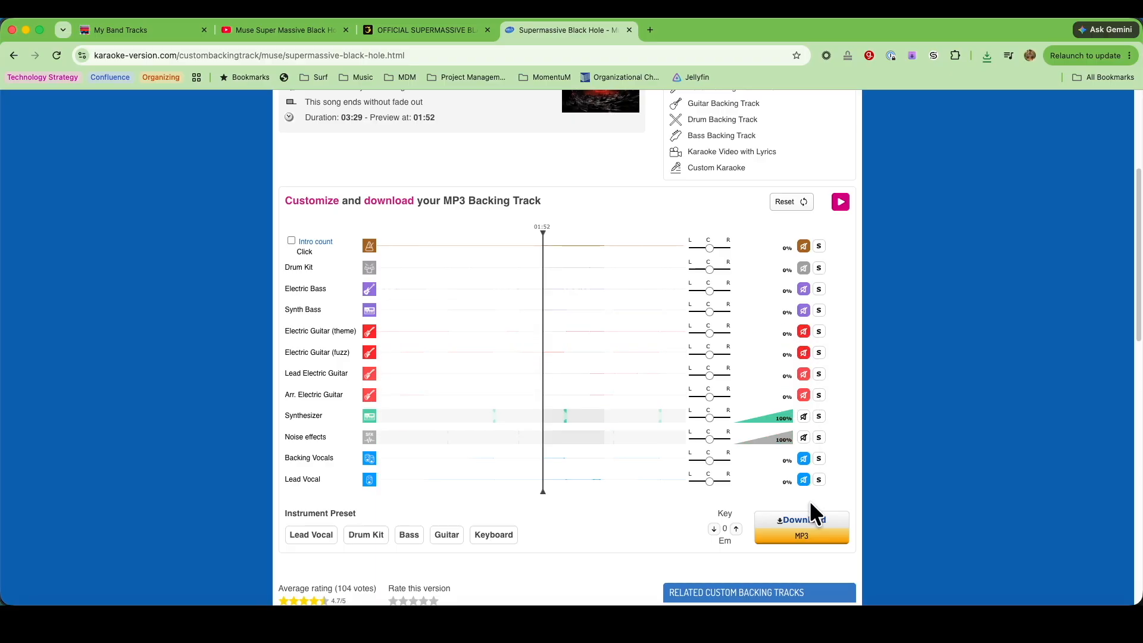
Download the synthesizer and noise effects mix as "Supermassive Black Hole - Muse - Keys" and close the download notice
{"action": "left_click", "coordinate": [810, 521]}
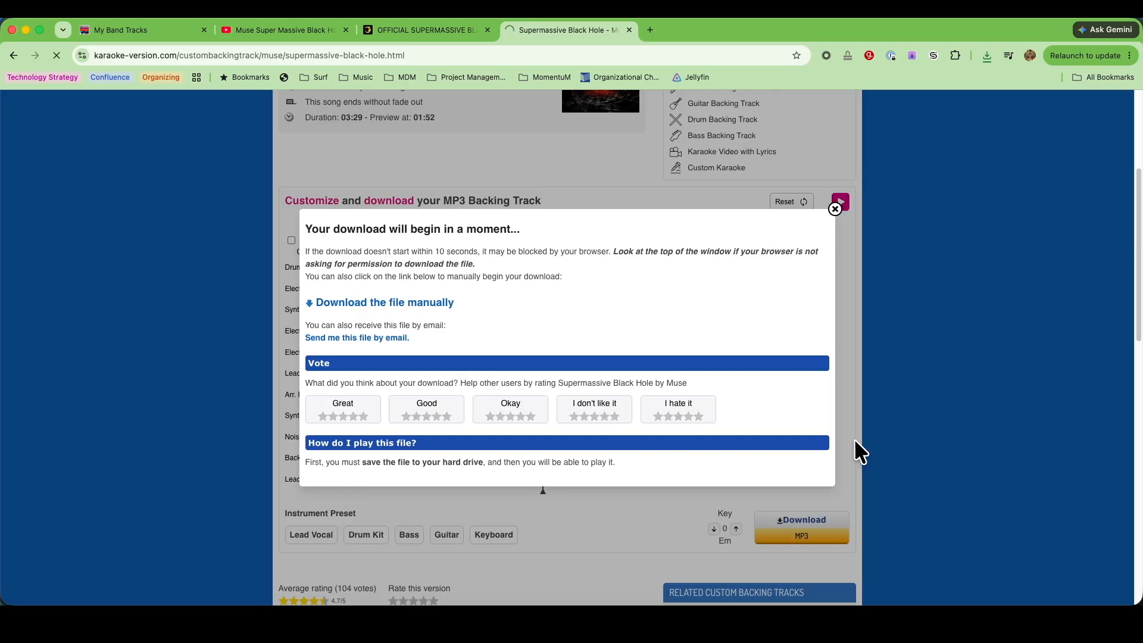
{"action": "type", "text": "Supermassive Black Hole  - Muse -"}
{"action": "type", "text": "Keys"}
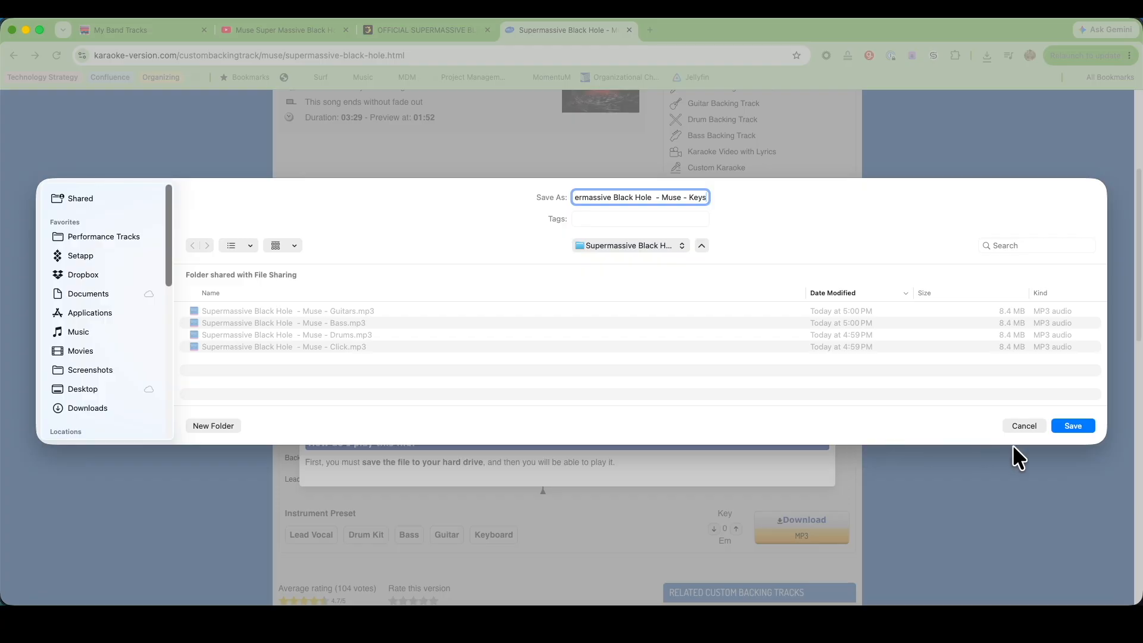
{"action": "left_click", "coordinate": [1081, 424]}
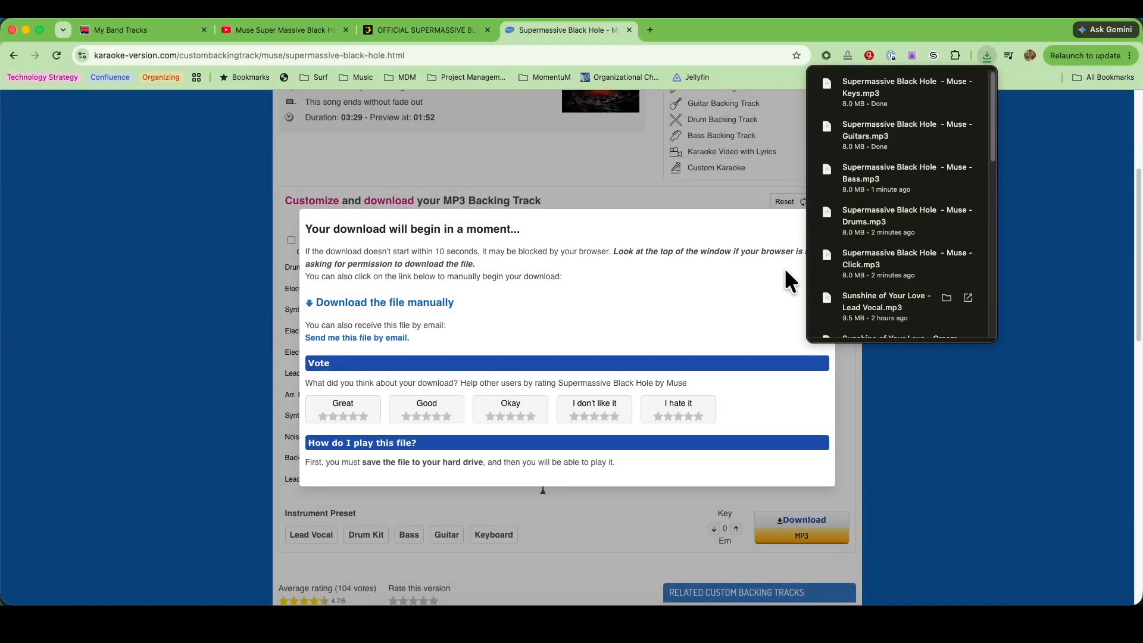
{"action": "left_click", "coordinate": [756, 222]}
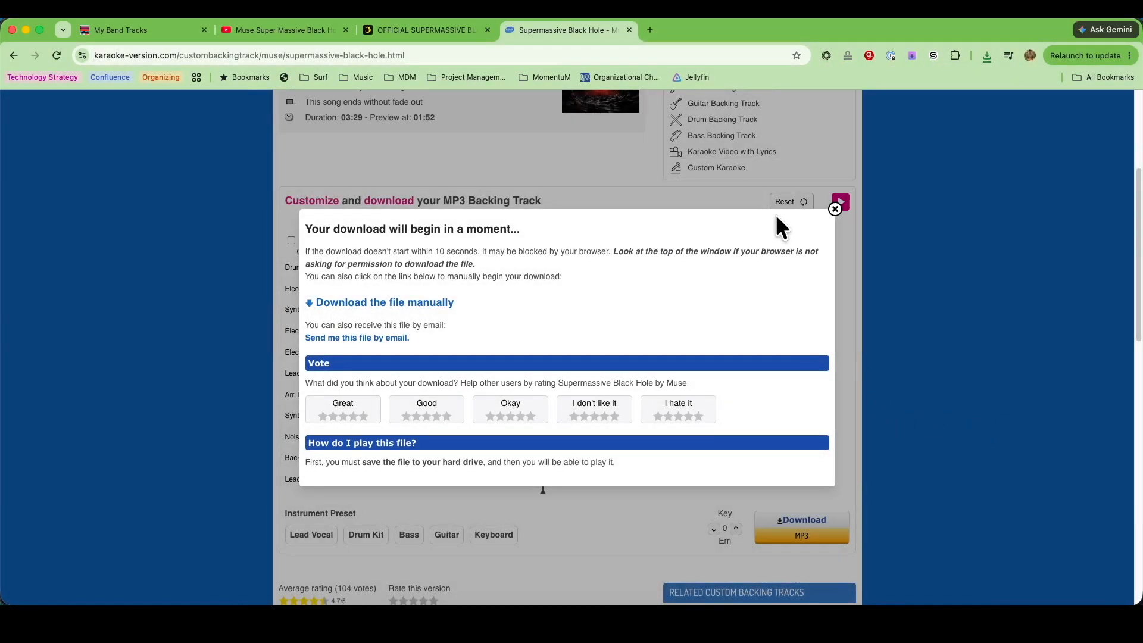
{"action": "left_click", "coordinate": [836, 209]}
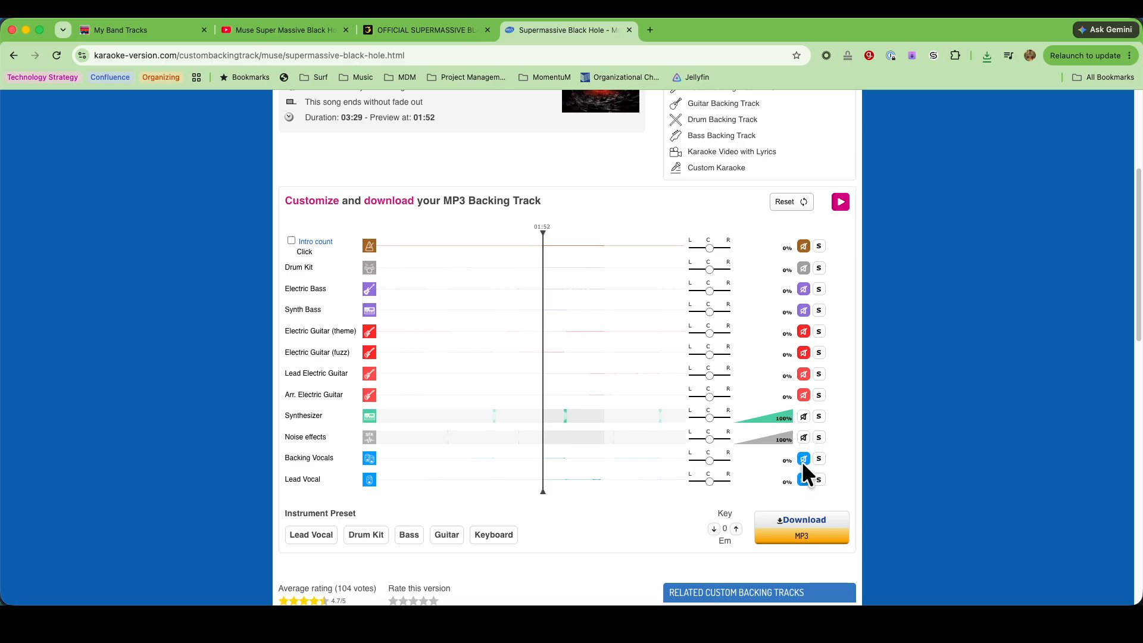
Unmute Backing Vocals, and mute Noise effects and Synthesizer
{"action": "left_click", "coordinate": [804, 459]}
{"action": "left_click", "coordinate": [804, 437]}
{"action": "left_click", "coordinate": [804, 416]}
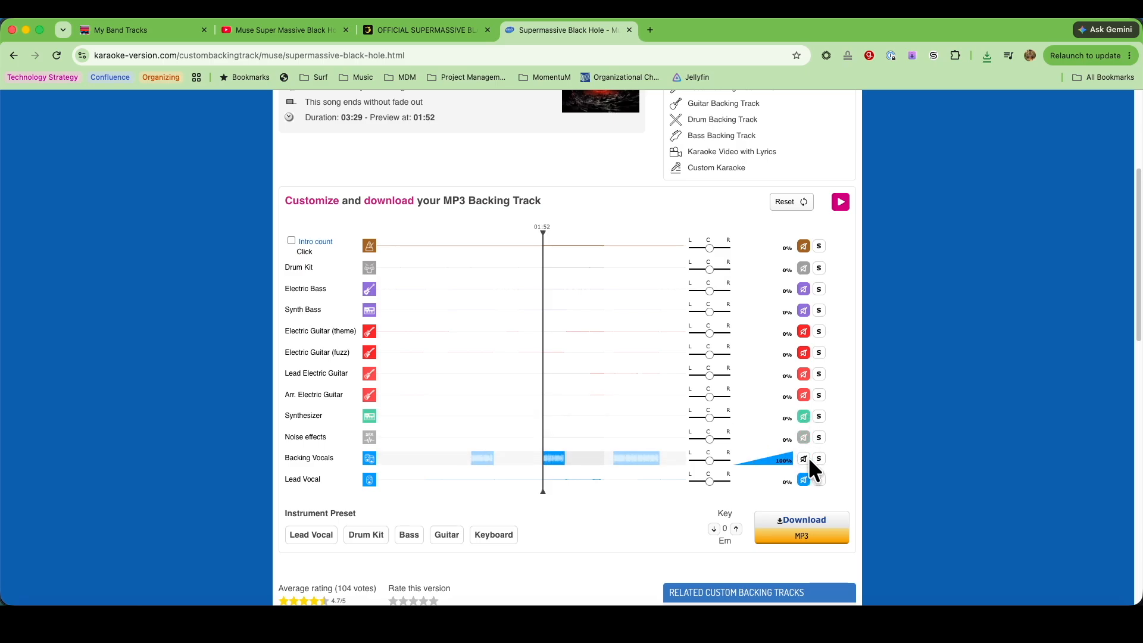
Save the backing vocals download as "Supermassive Black Hole - Muse - Backing Vocals" and close the download notice
{"action": "left_click", "coordinate": [827, 527]}
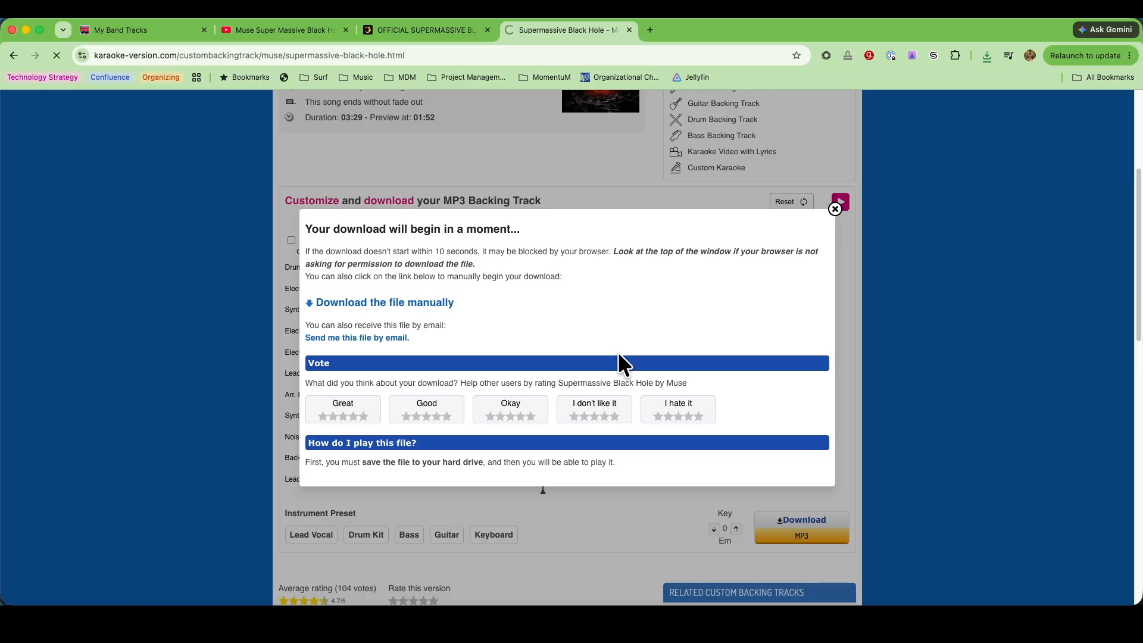
{"action": "type", "text": "Supermassive Black Hole  - Muse -"}
{"action": "type", "text": "Backing Vocals"}
{"action": "key", "text": "Return"}
{"action": "left_click", "coordinate": [838, 214]}
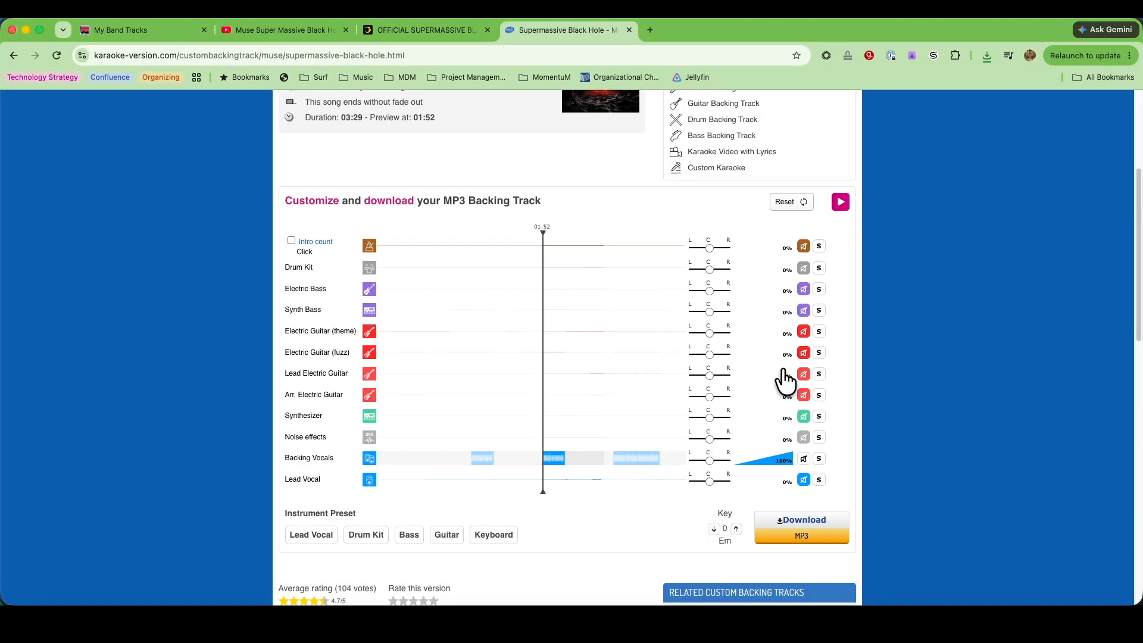
Mute Backing Vocals, unmute Lead Vocal, and download the lead vocal mix
{"action": "left_click", "coordinate": [803, 459]}
{"action": "left_click", "coordinate": [803, 480]}
{"action": "left_click", "coordinate": [804, 525]}
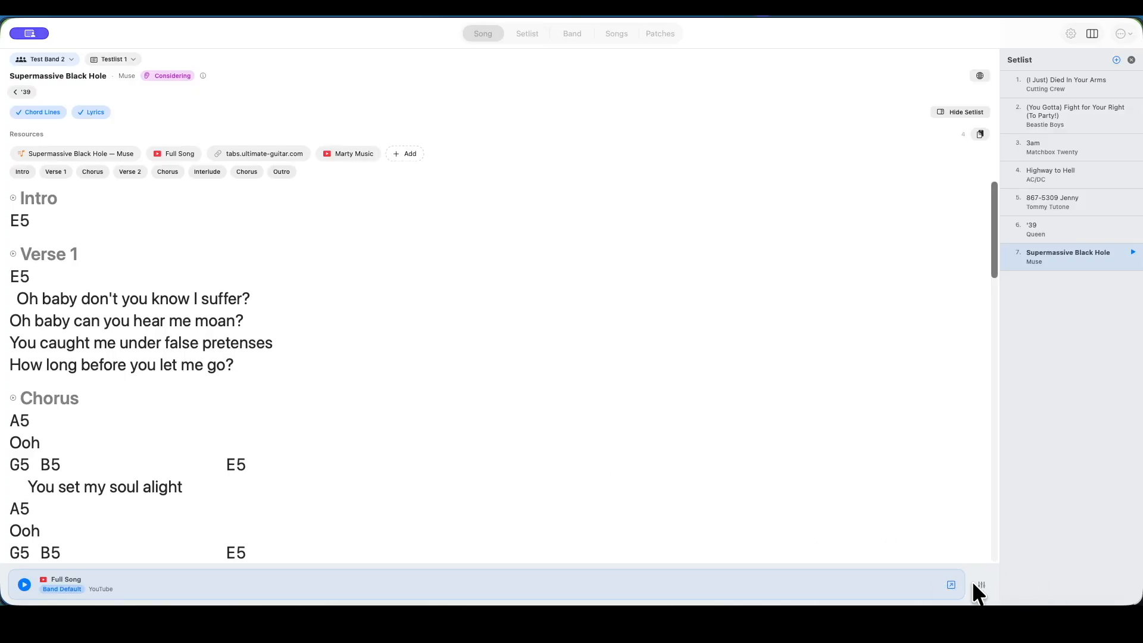
In My Band Tracks, start importing audio tracks for Supermassive Black Hole and browse to its "Supermassive Black Hole - Muse" folder in Performance Tracks
{"action": "left_click", "coordinate": [981, 585]}
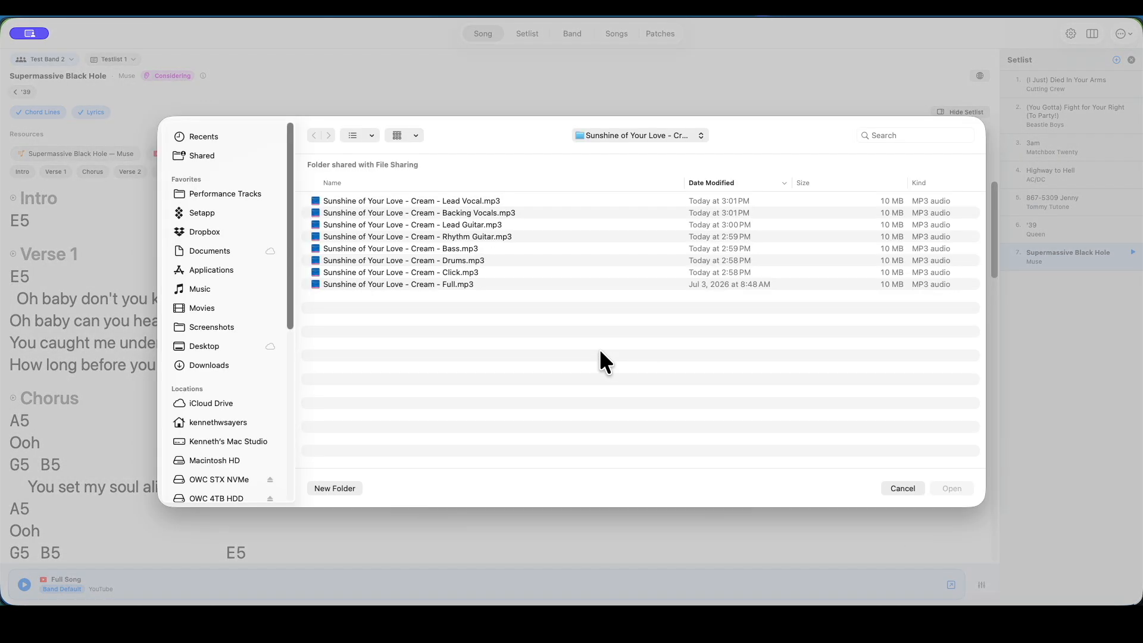
{"action": "left_click", "coordinate": [613, 131]}
{"action": "left_click", "coordinate": [613, 148]}
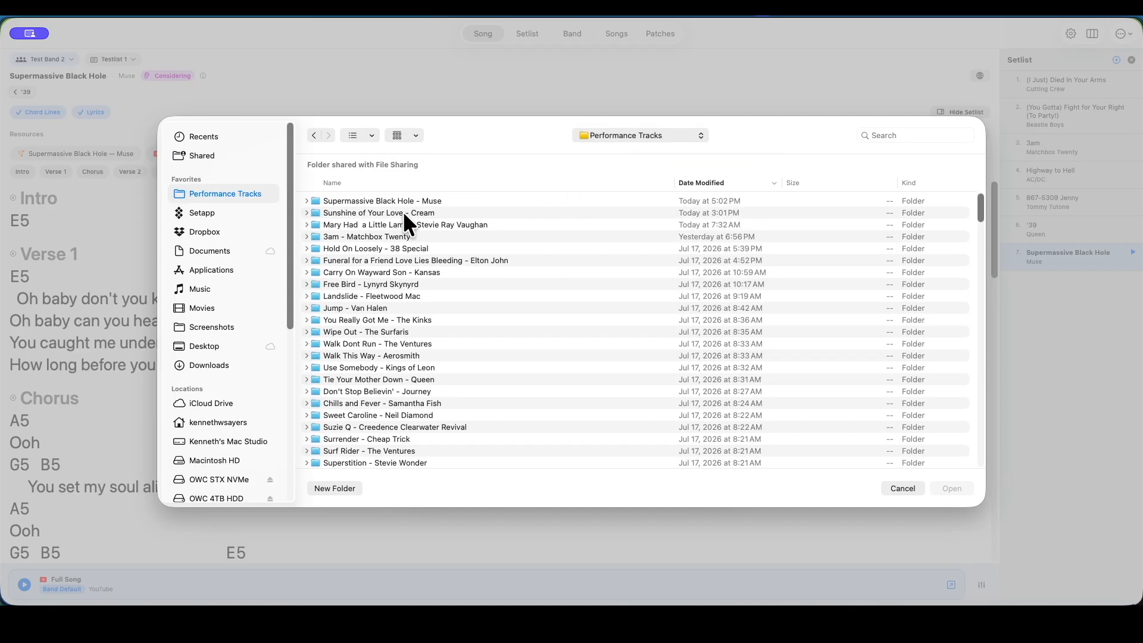
{"action": "double_click", "coordinate": [359, 198]}
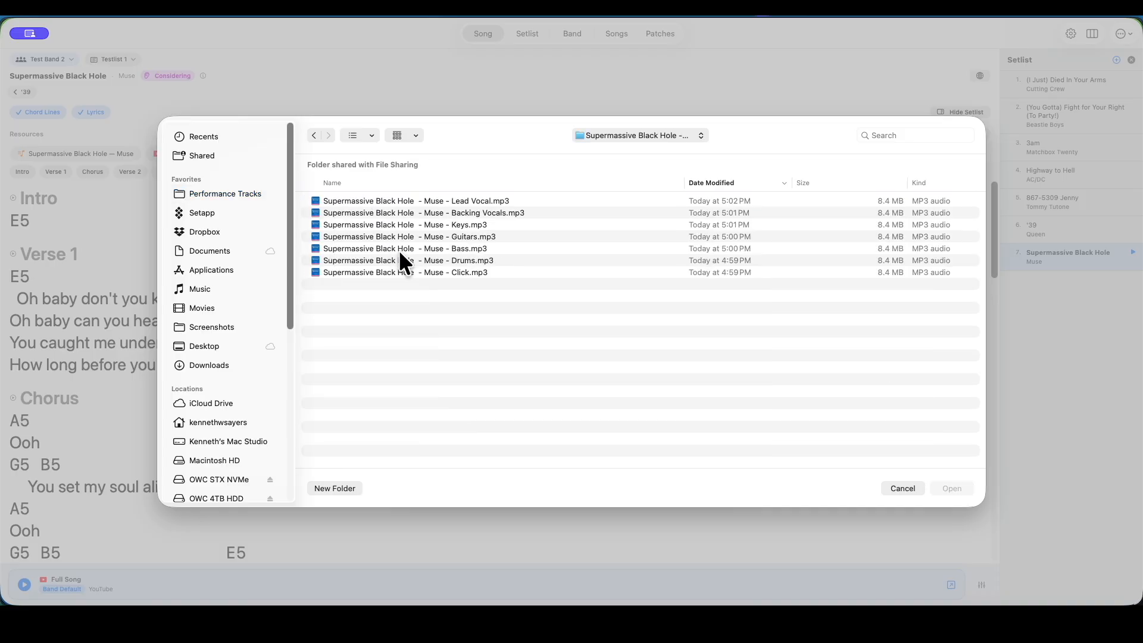
Import the Click, Drums, Bass, Guitars, Keys, Backing Vocals and Lead Vocal MP3 files in that order, and close the mixer
{"action": "left_click", "coordinate": [409, 270]}
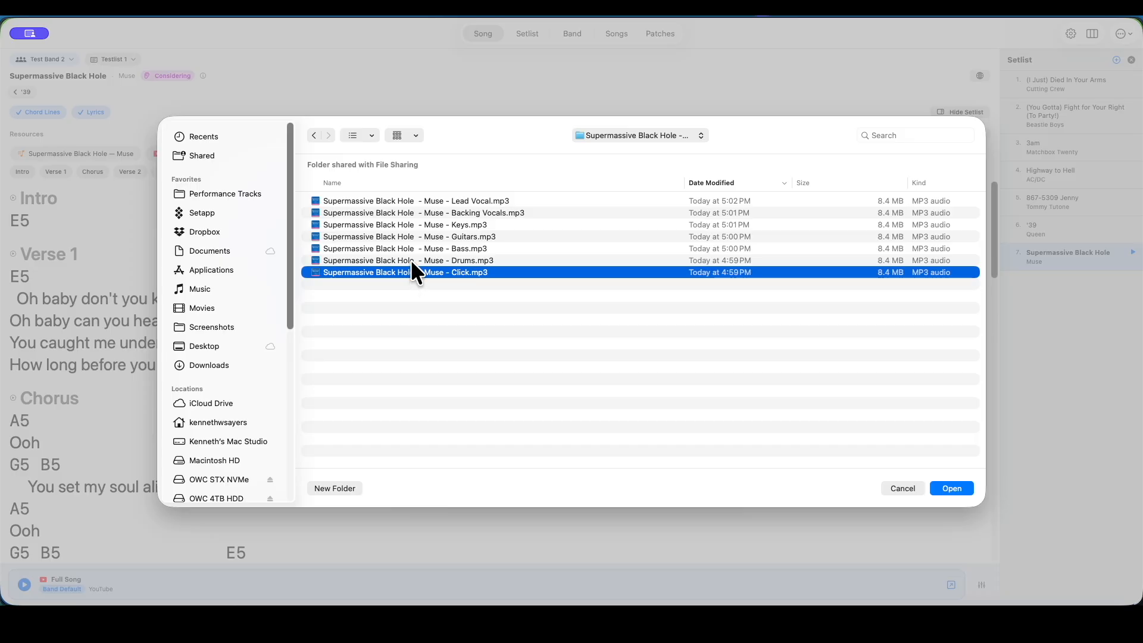
{"action": "left_click", "coordinate": [412, 262], "text": "shift"}
{"action": "left_click", "coordinate": [413, 249], "text": "shift"}
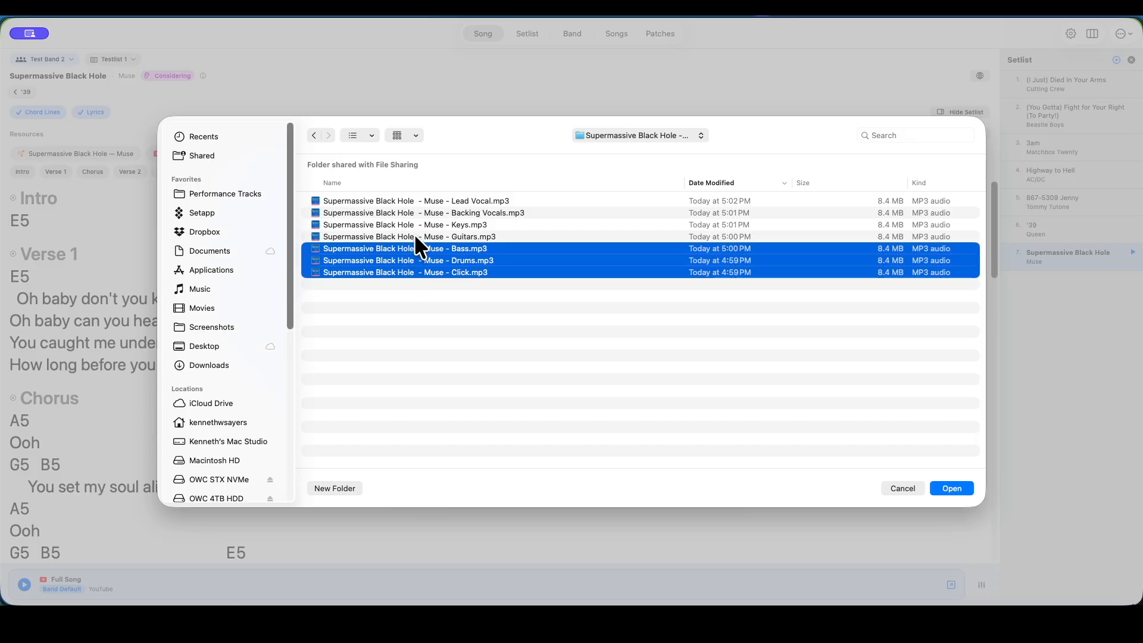
{"action": "left_click", "coordinate": [414, 236], "text": "shift"}
{"action": "left_click", "coordinate": [415, 224], "text": "shift"}
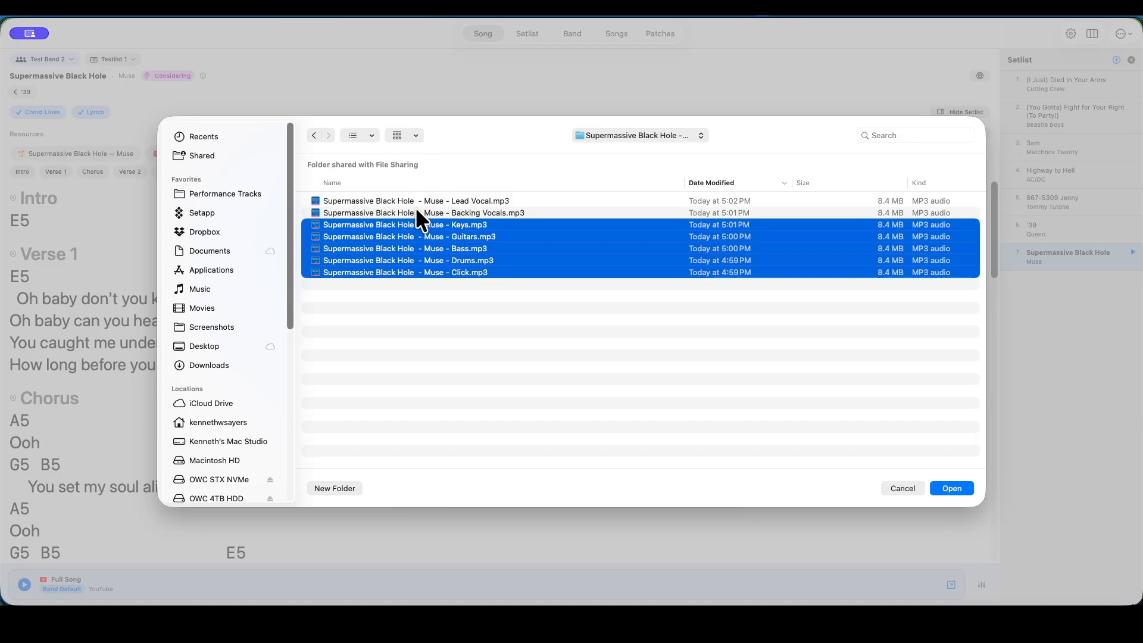
{"action": "left_click", "coordinate": [416, 212], "text": "shift"}
{"action": "left_click", "coordinate": [417, 200], "text": "shift"}
{"action": "left_click", "coordinate": [951, 488]}
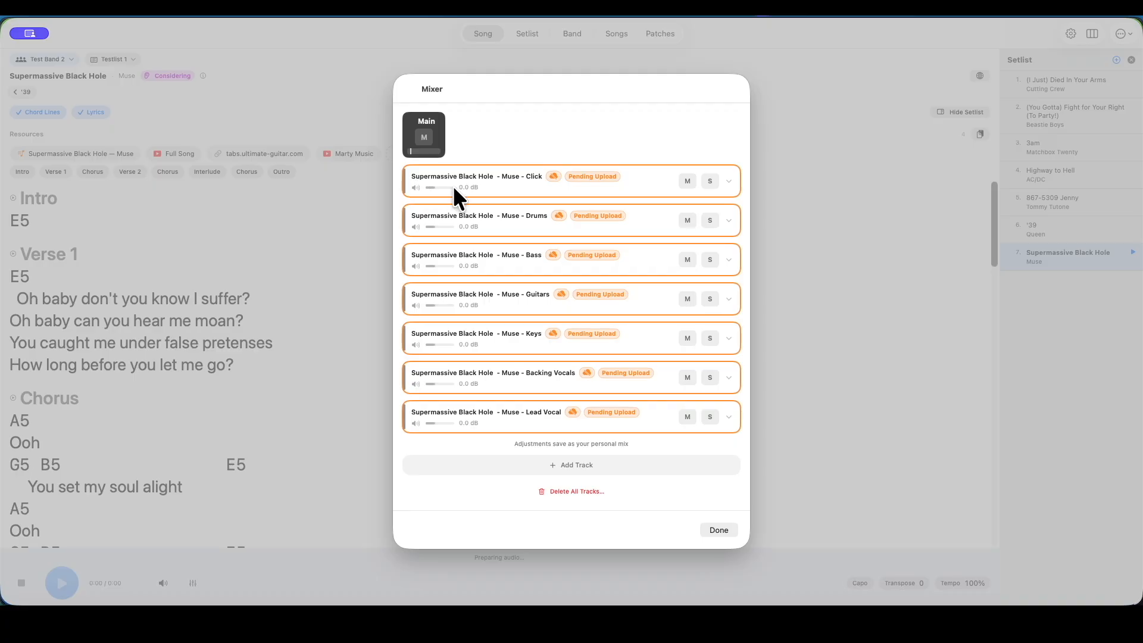
{"action": "left_click", "coordinate": [718, 529]}
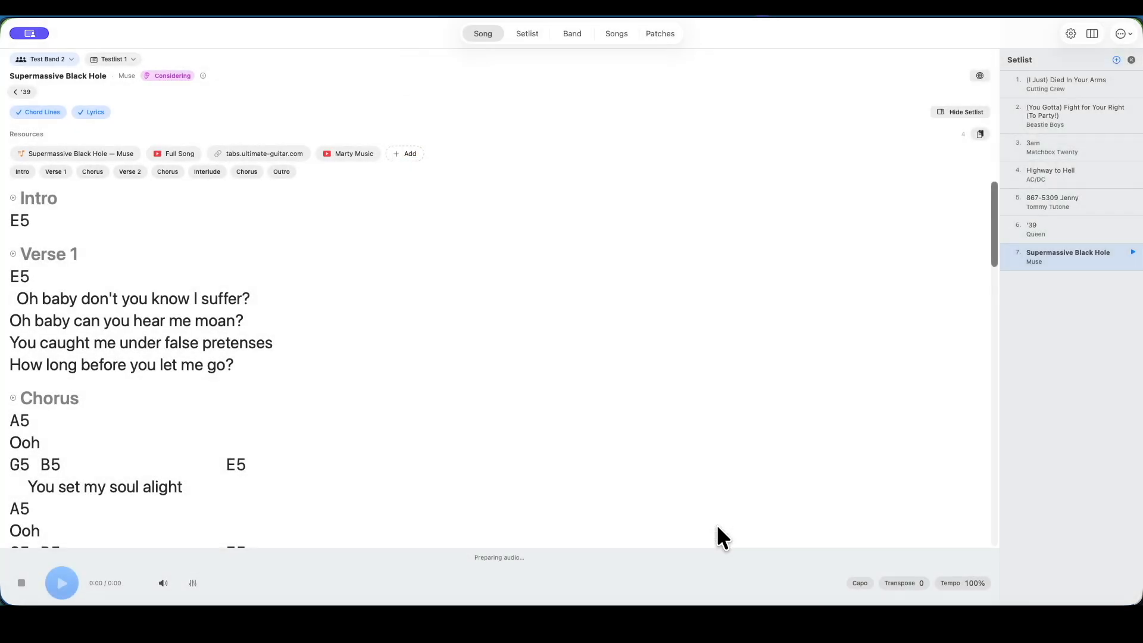
Open the sub groups of Test Band 2 and add a sub group from the Click template
{"action": "left_click", "coordinate": [572, 33]}
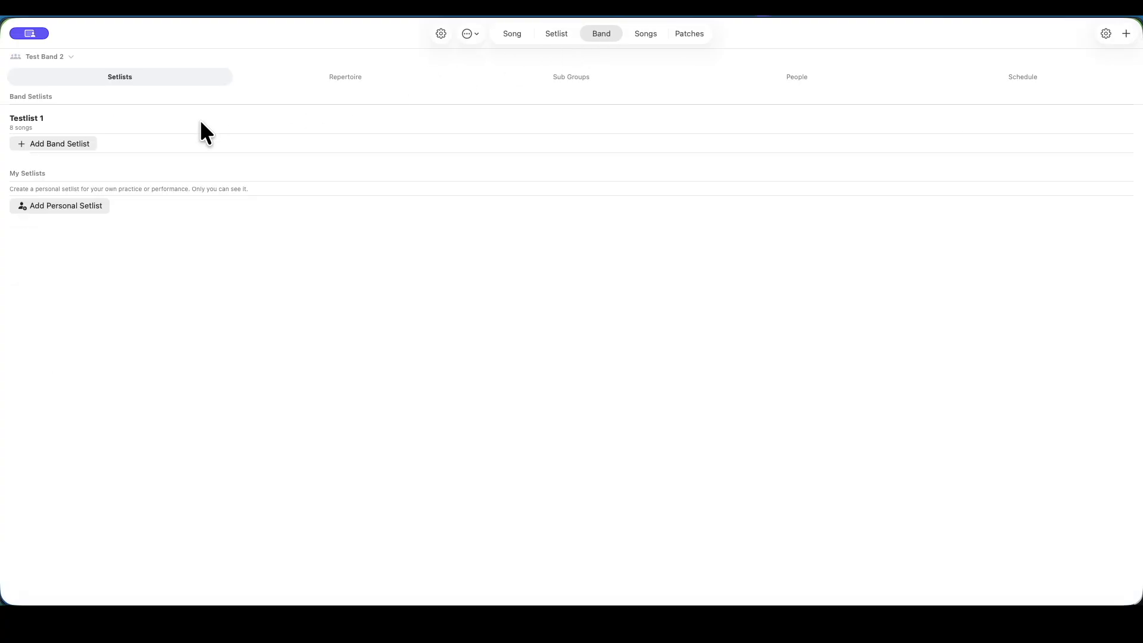
{"action": "left_click", "coordinate": [567, 77]}
{"action": "left_click", "coordinate": [73, 132]}
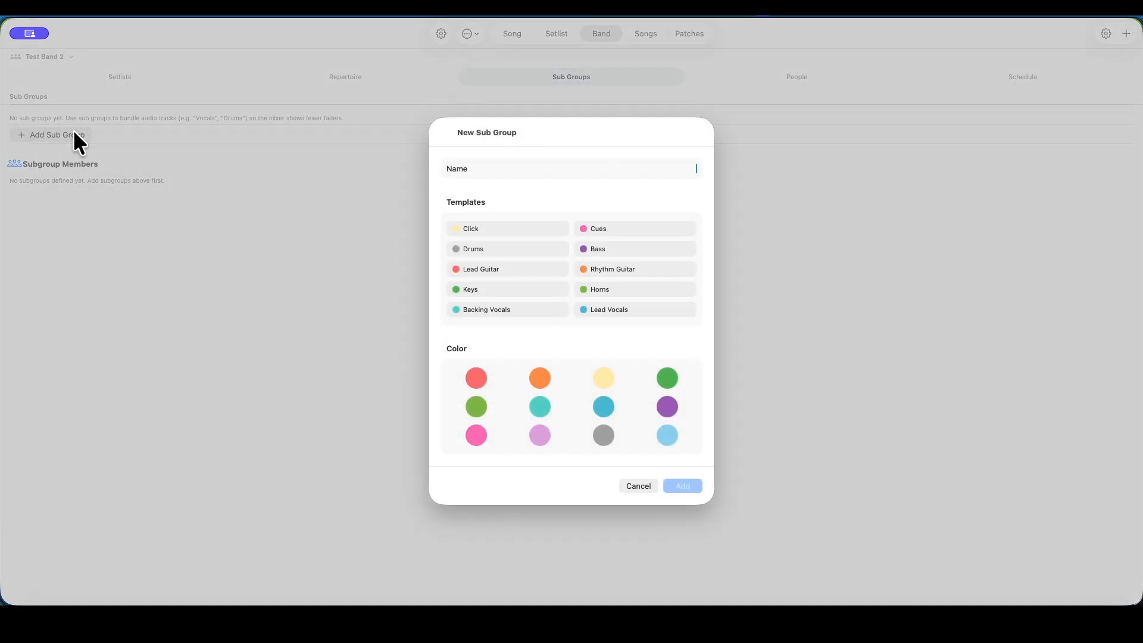
{"action": "left_click", "coordinate": [477, 226]}
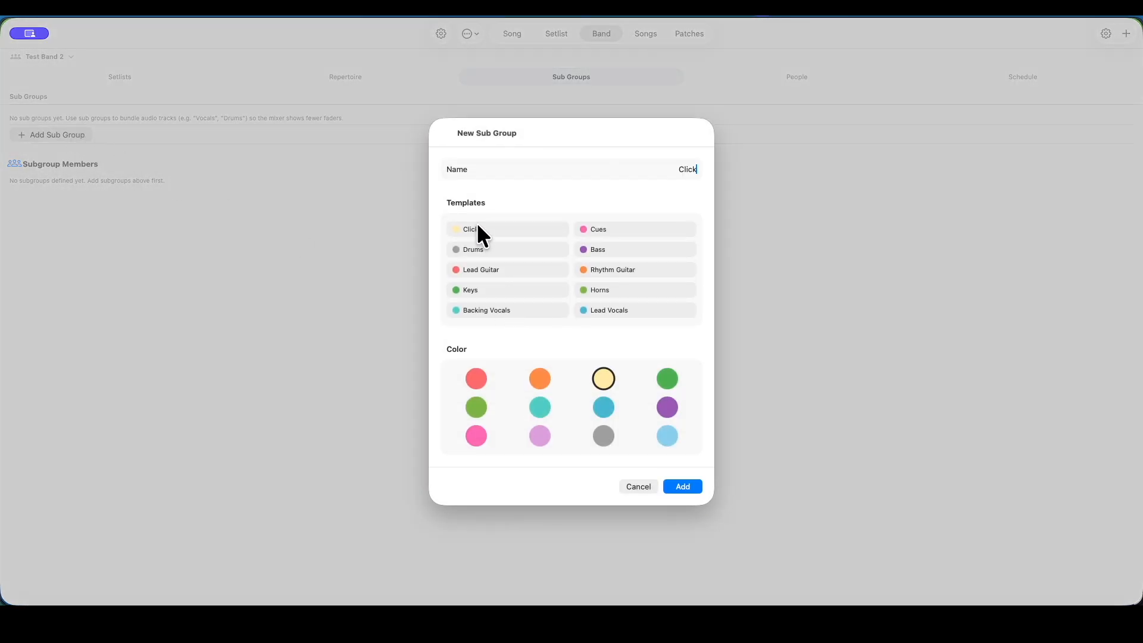
{"action": "left_click", "coordinate": [682, 485]}
Add sub groups from the Drums and Bass templates
{"action": "left_click", "coordinate": [58, 134]}
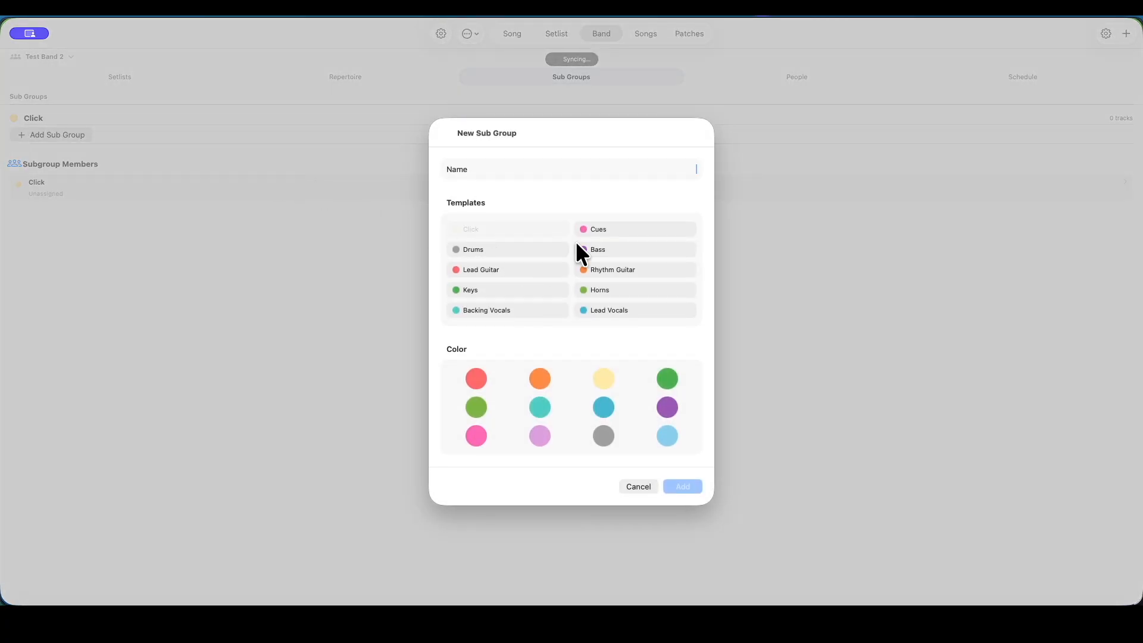
{"action": "left_click", "coordinate": [528, 247]}
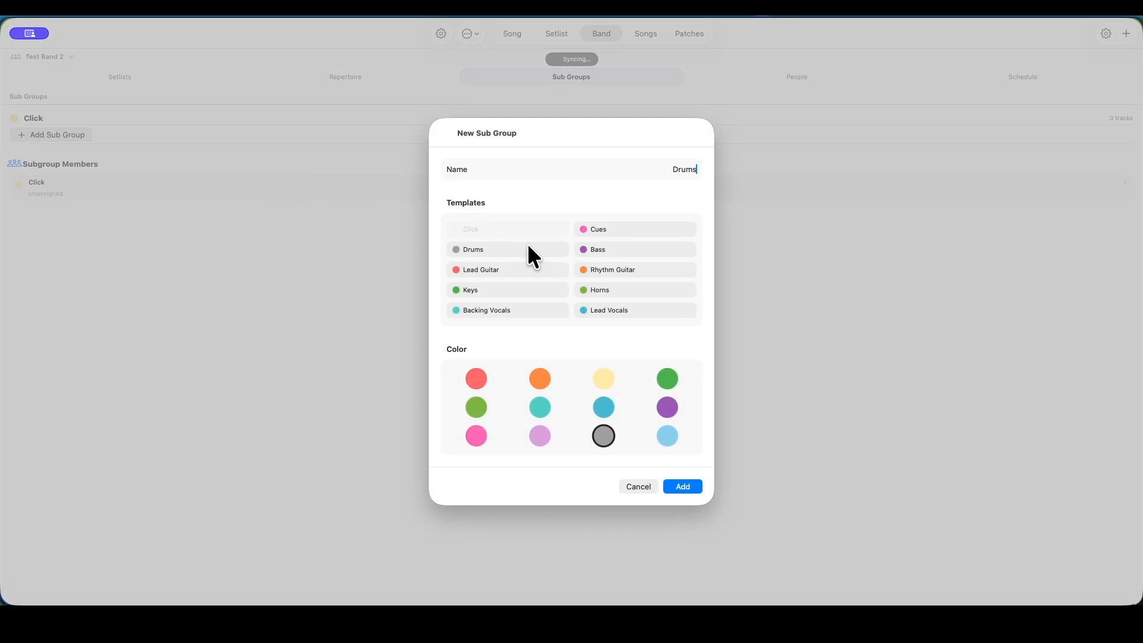
{"action": "left_click", "coordinate": [683, 487]}
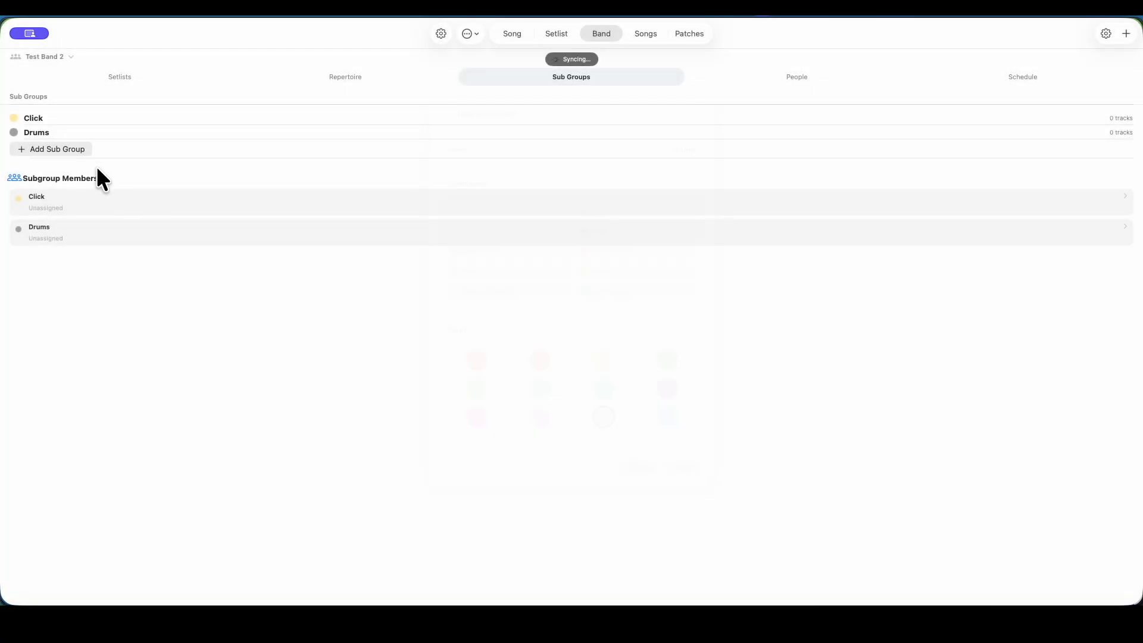
{"action": "left_click", "coordinate": [65, 157]}
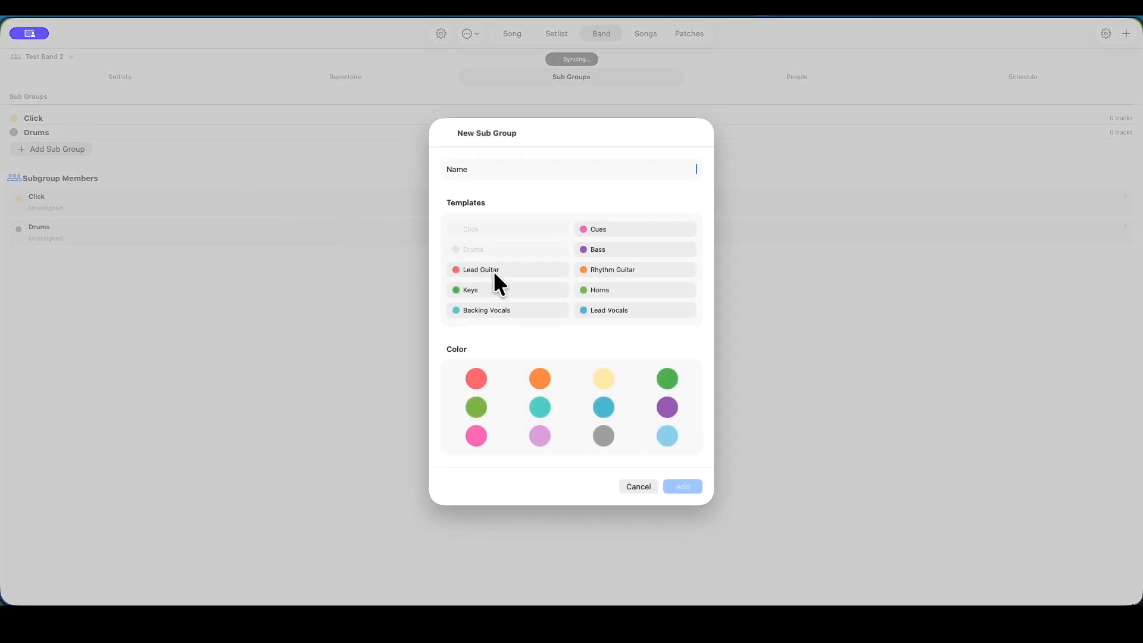
{"action": "left_click", "coordinate": [607, 249]}
{"action": "left_click", "coordinate": [682, 485]}
Add sub groups from the Rhythm Guitar and Lead Guitar templates
{"action": "left_click", "coordinate": [58, 167]}
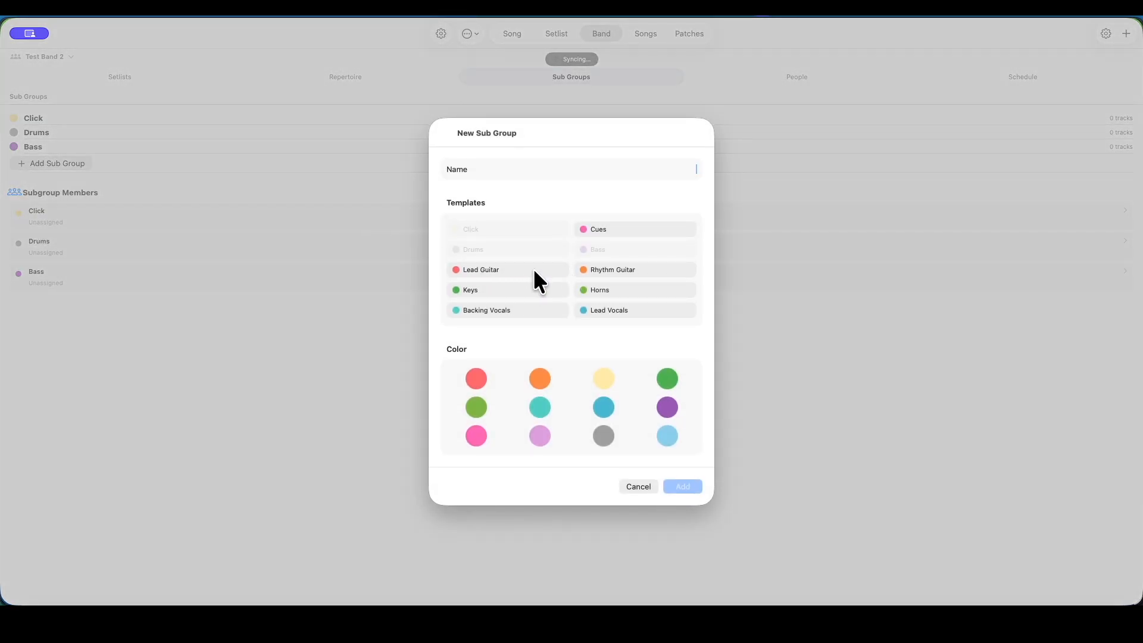
{"action": "left_click", "coordinate": [601, 266]}
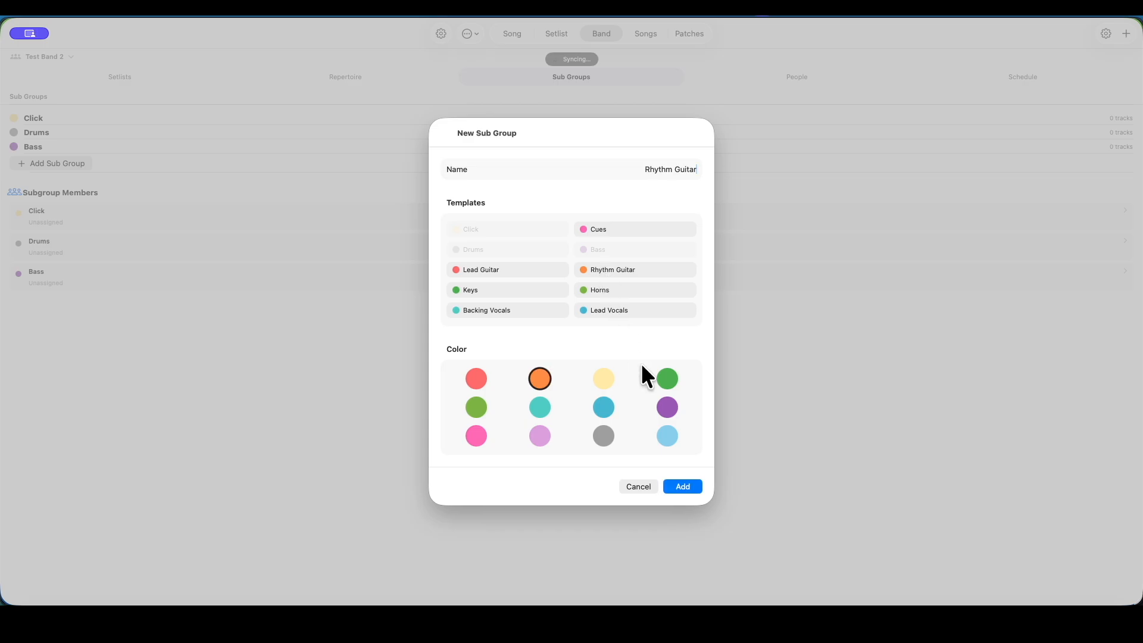
{"action": "left_click", "coordinate": [680, 483]}
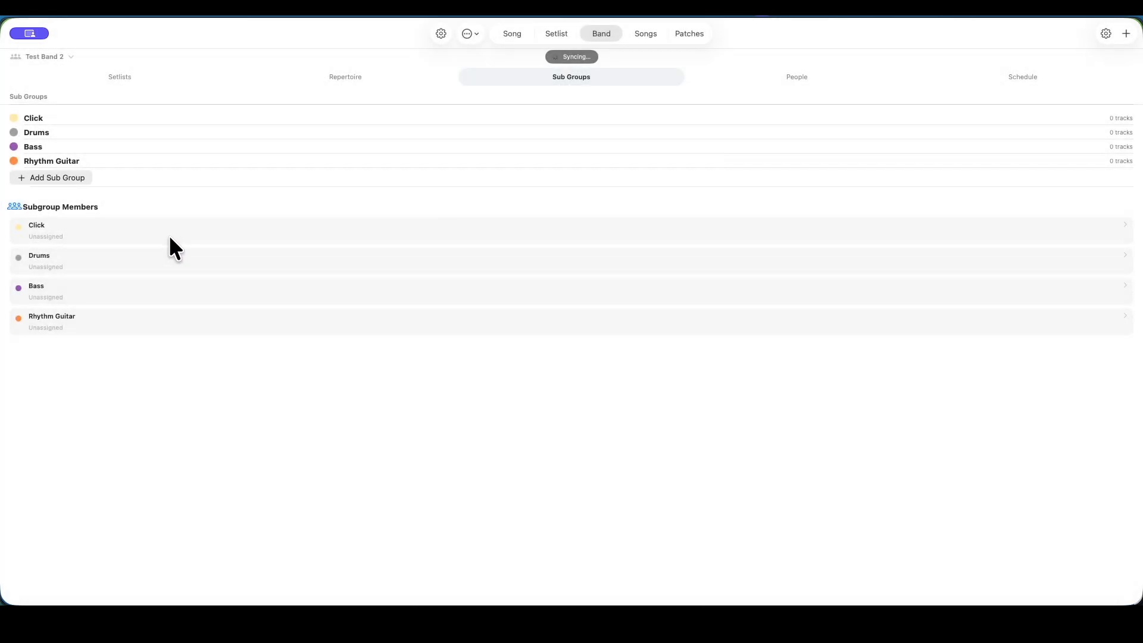
{"action": "left_click", "coordinate": [58, 177]}
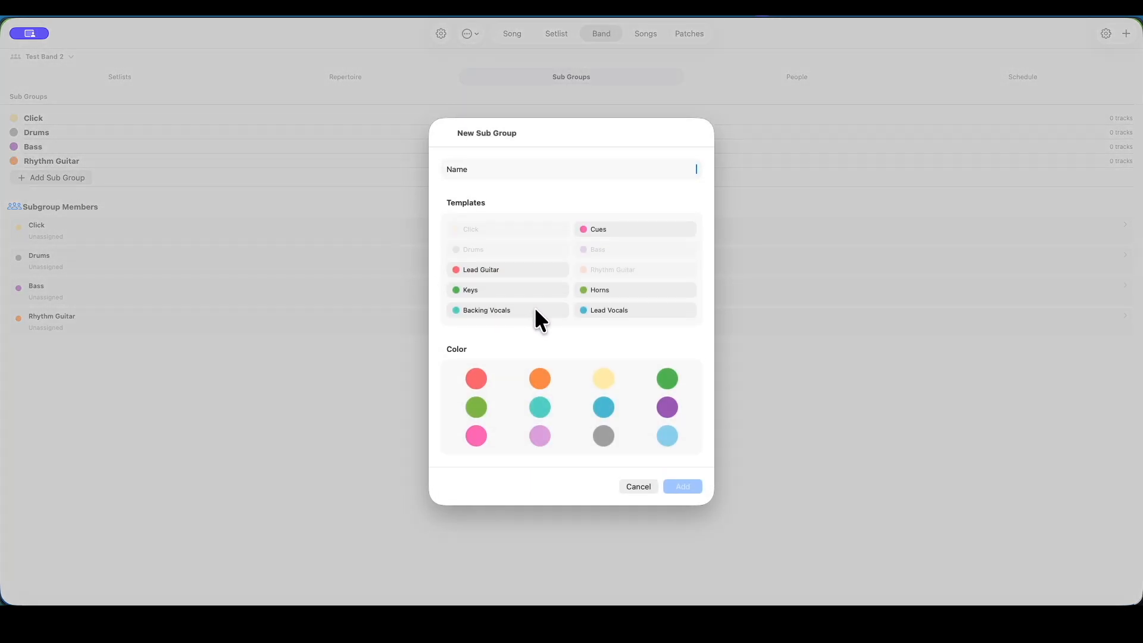
{"action": "left_click", "coordinate": [506, 269]}
{"action": "left_click", "coordinate": [685, 484]}
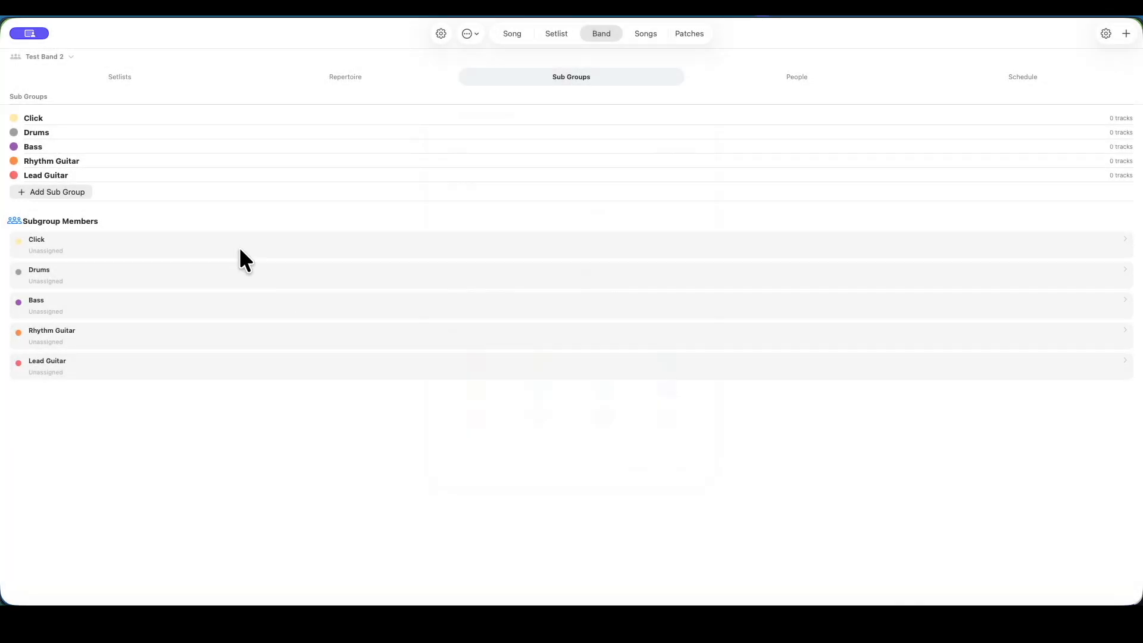
Add sub groups from the Keys and Backing Vocals templates
{"action": "left_click", "coordinate": [61, 192]}
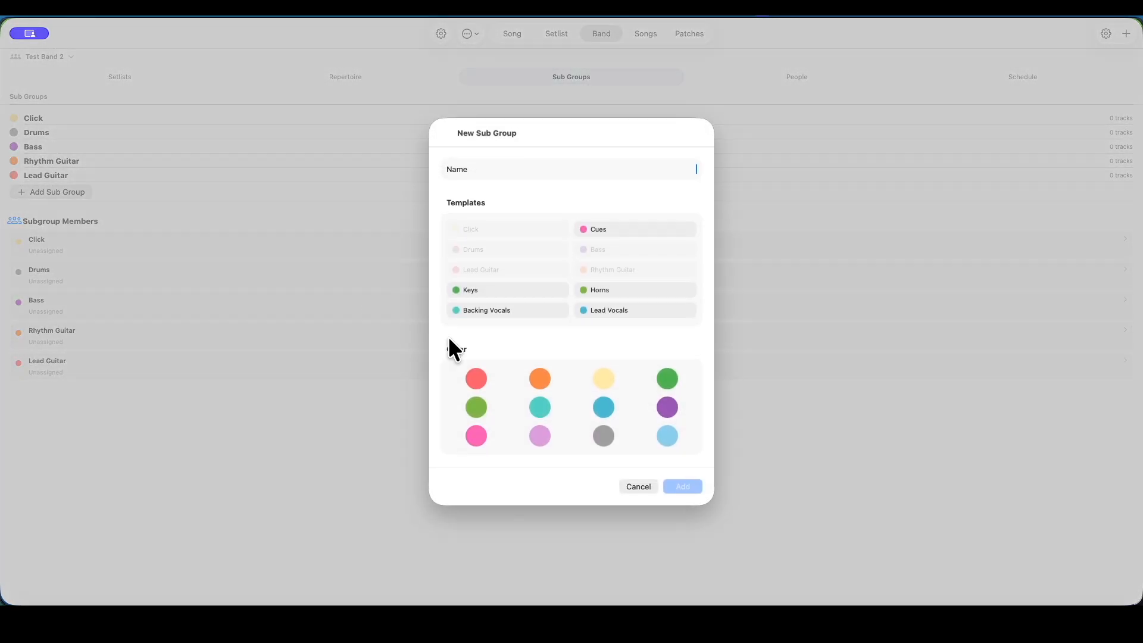
{"action": "left_click", "coordinate": [516, 308]}
{"action": "left_click", "coordinate": [482, 292]}
{"action": "left_click", "coordinate": [682, 487]}
{"action": "left_click", "coordinate": [63, 204]}
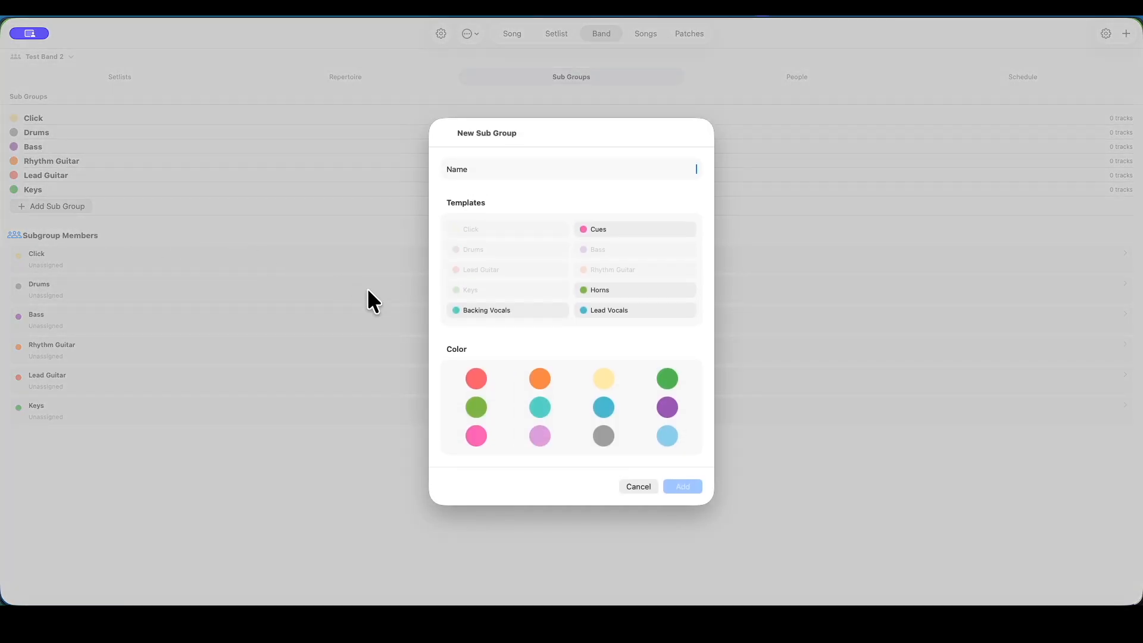
{"action": "left_click", "coordinate": [510, 311]}
{"action": "left_click", "coordinate": [679, 483]}
Add a sub group from the Lead Vocals template
{"action": "left_click", "coordinate": [63, 220]}
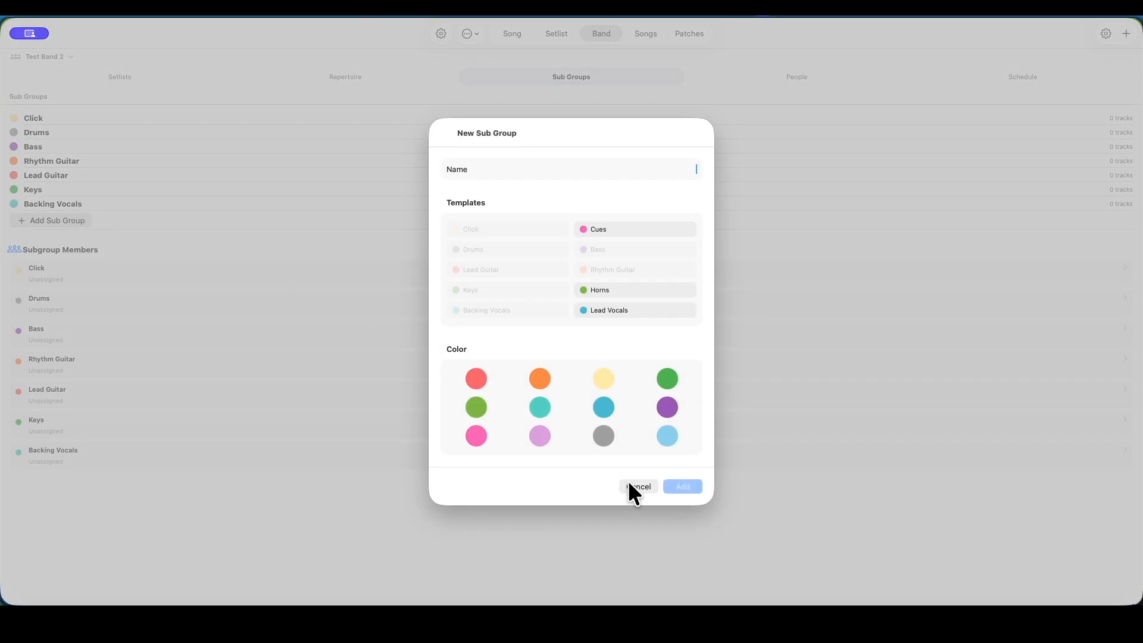
{"action": "left_click", "coordinate": [608, 308]}
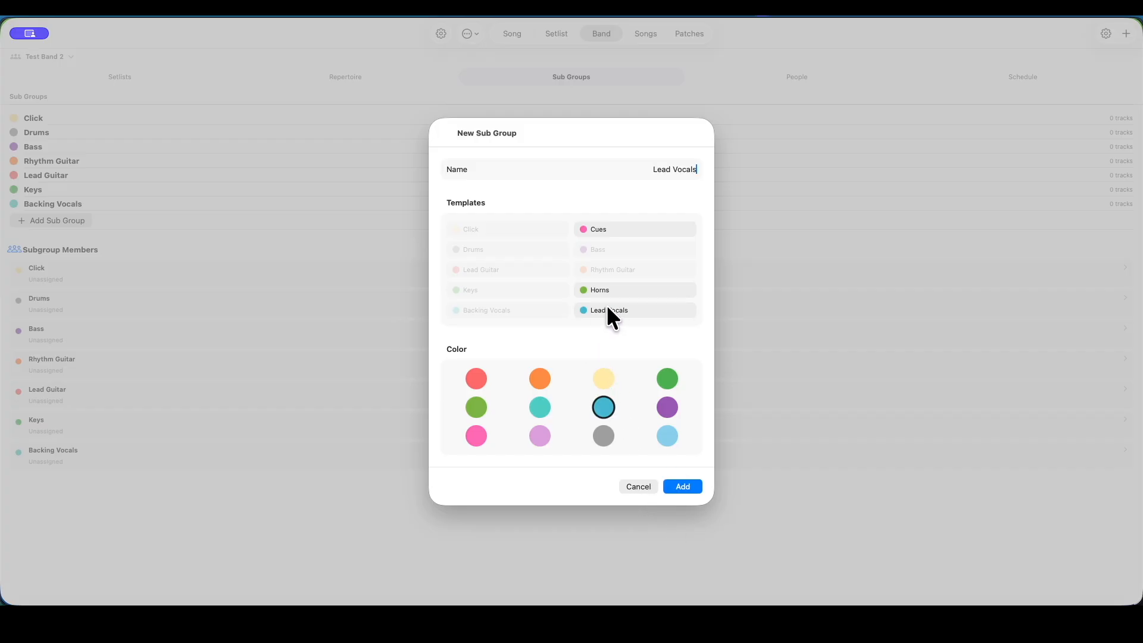
{"action": "left_click", "coordinate": [679, 485]}
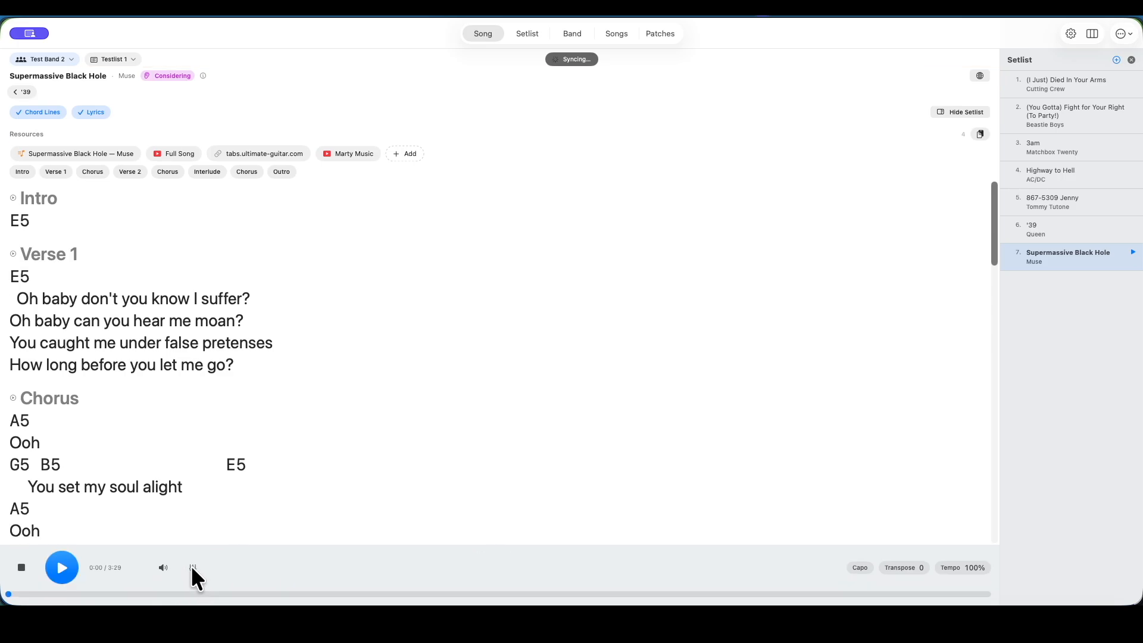
In the song's mixer, assign the Click, Drums and Bass tracks to their matching sub groups
{"action": "left_click", "coordinate": [192, 568]}
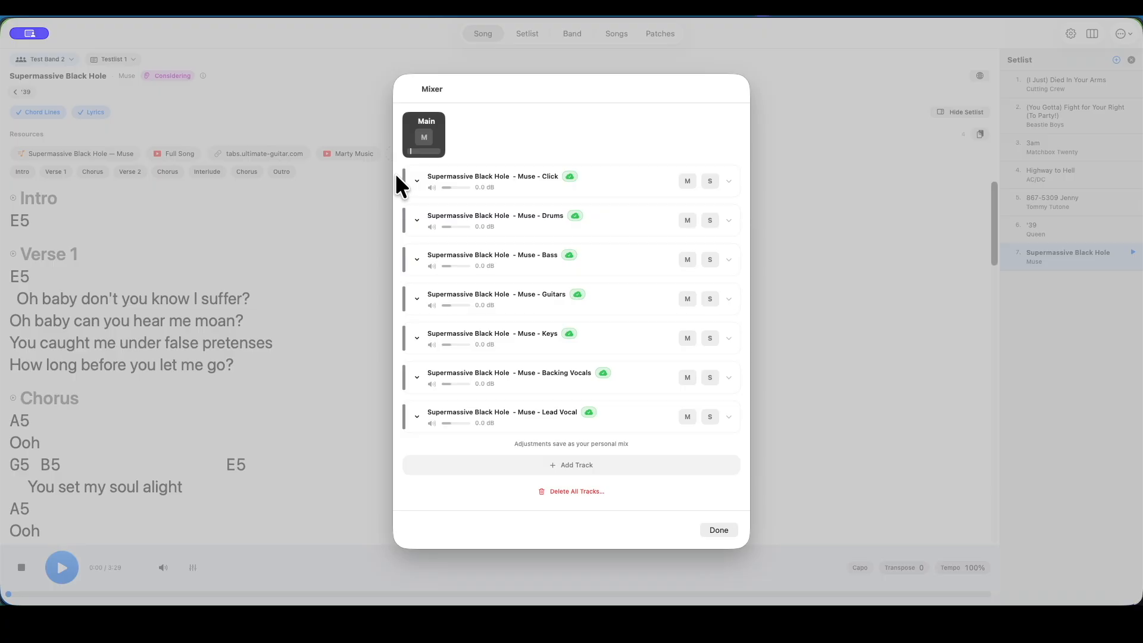
{"action": "left_click", "coordinate": [412, 177]}
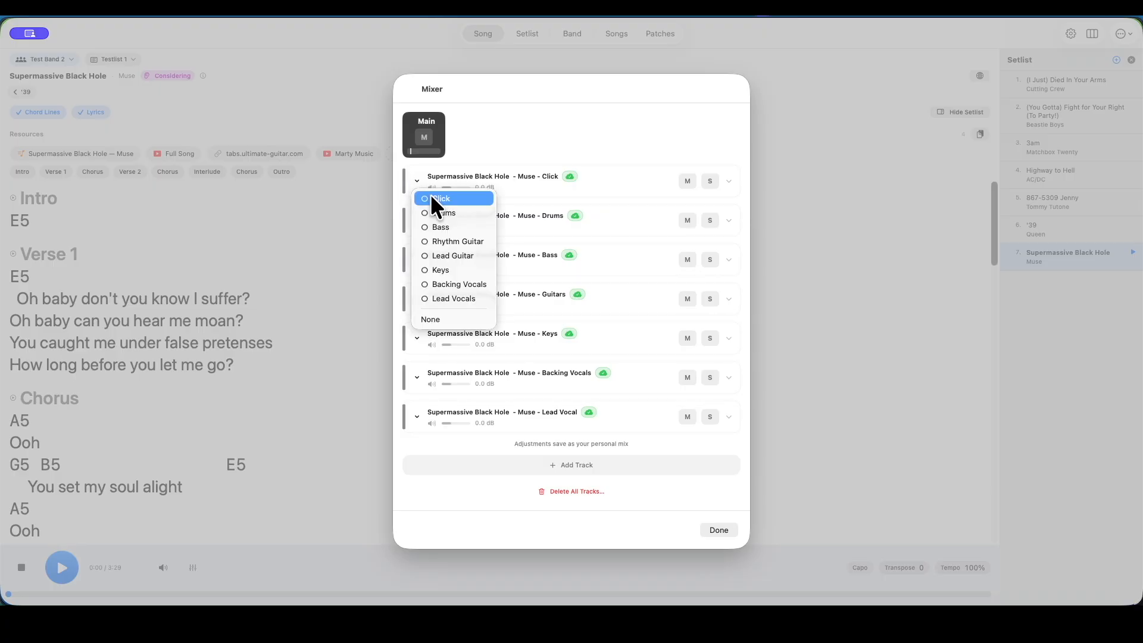
{"action": "left_click", "coordinate": [425, 200]}
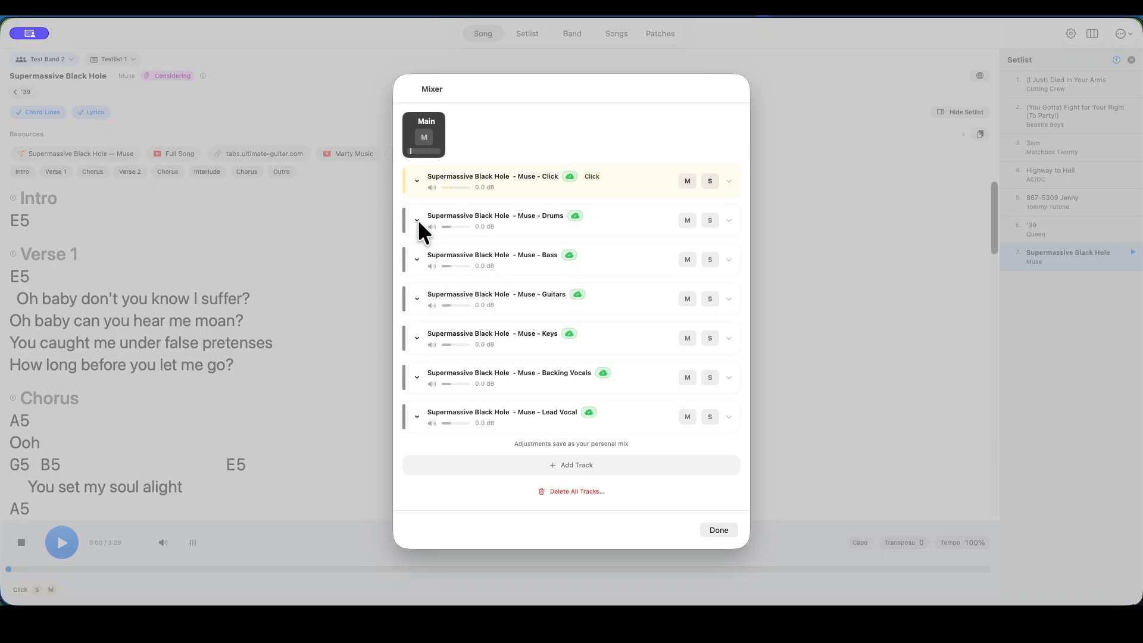
{"action": "left_click", "coordinate": [416, 219]}
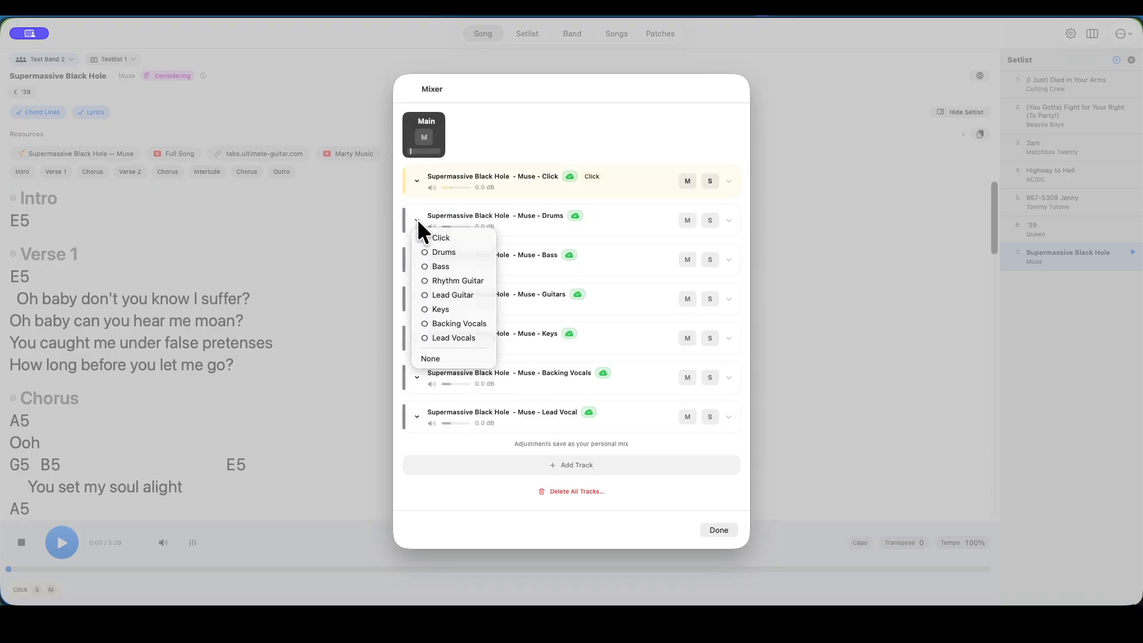
{"action": "left_click", "coordinate": [424, 252]}
{"action": "left_click", "coordinate": [416, 259]}
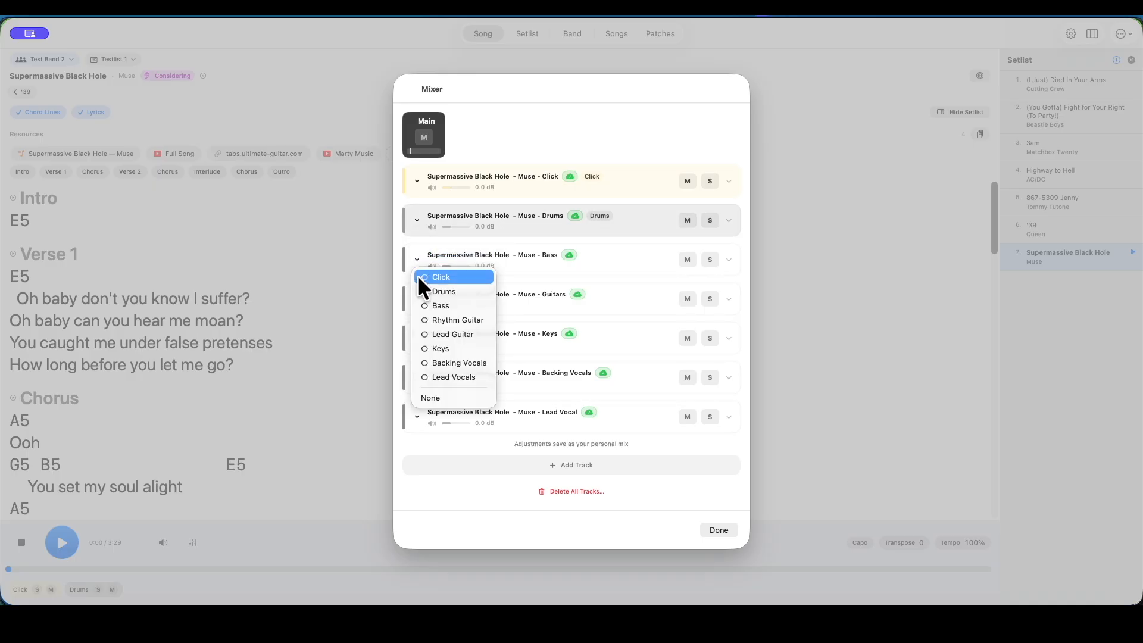
{"action": "left_click", "coordinate": [421, 305]}
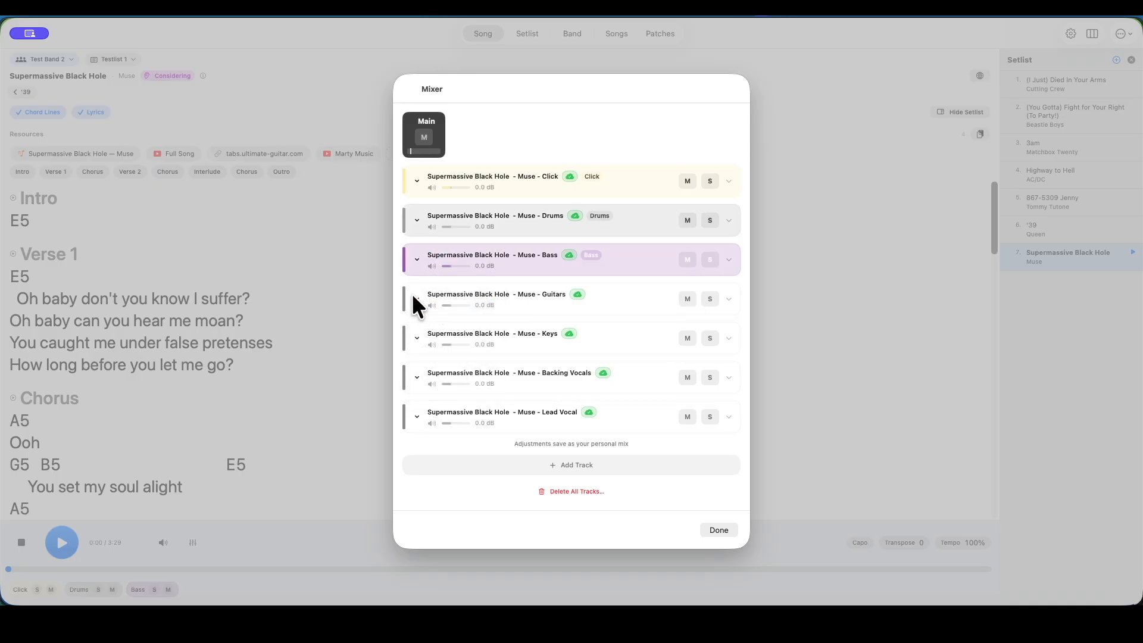
Assign the Guitars track to the Lead Guitar sub group and the Keys track to Keys
{"action": "left_click", "coordinate": [417, 298]}
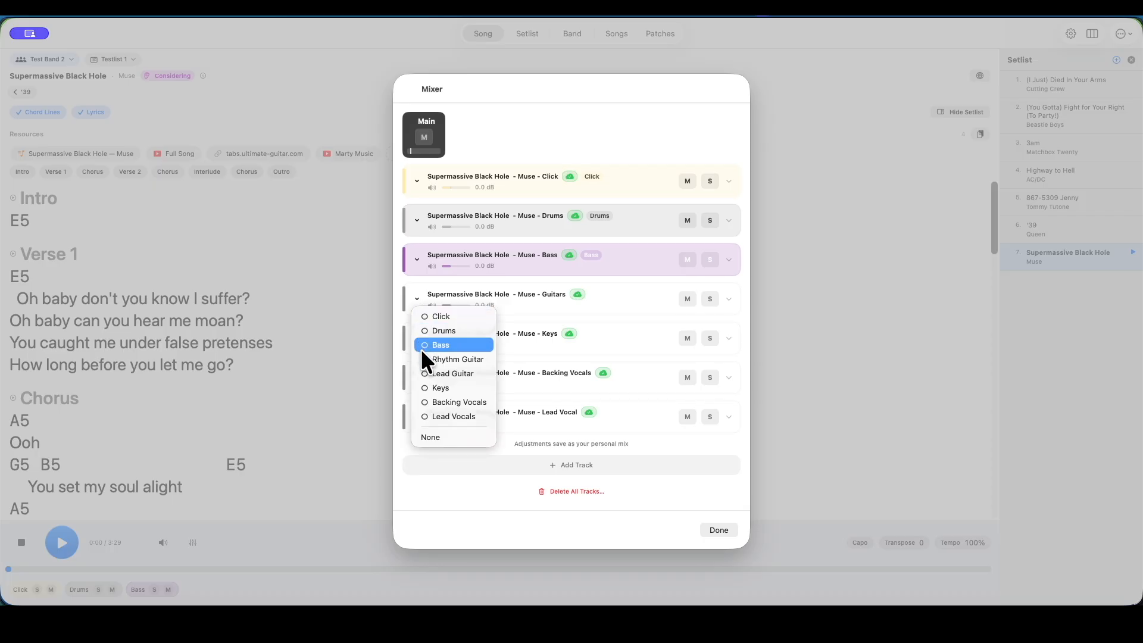
{"action": "left_click", "coordinate": [423, 372]}
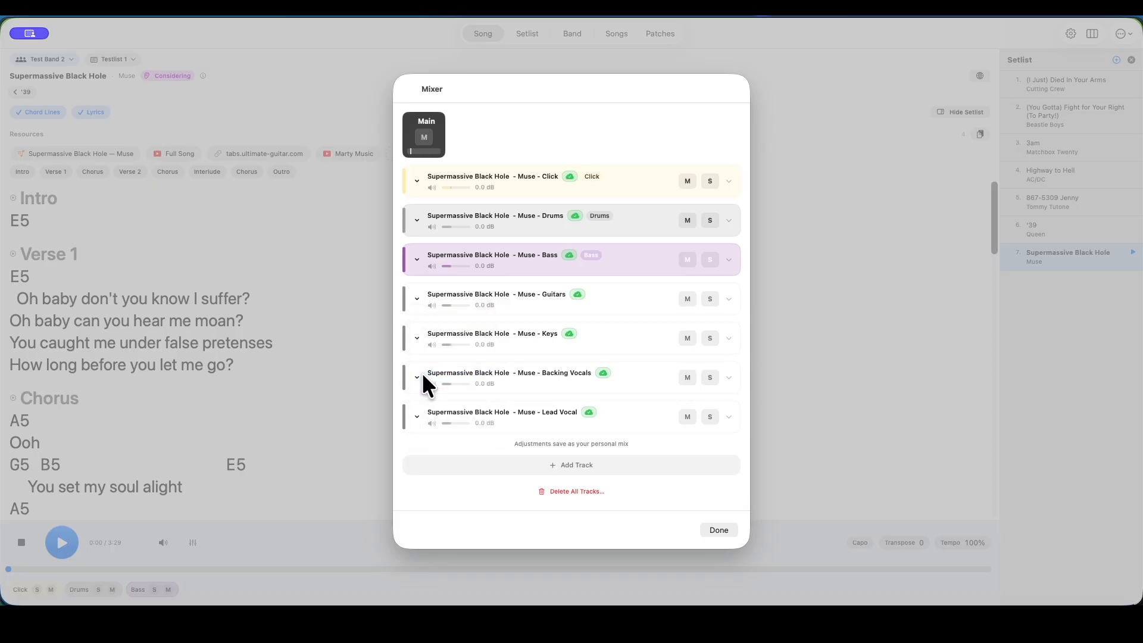
{"action": "left_click", "coordinate": [416, 337]}
{"action": "left_click", "coordinate": [424, 426]}
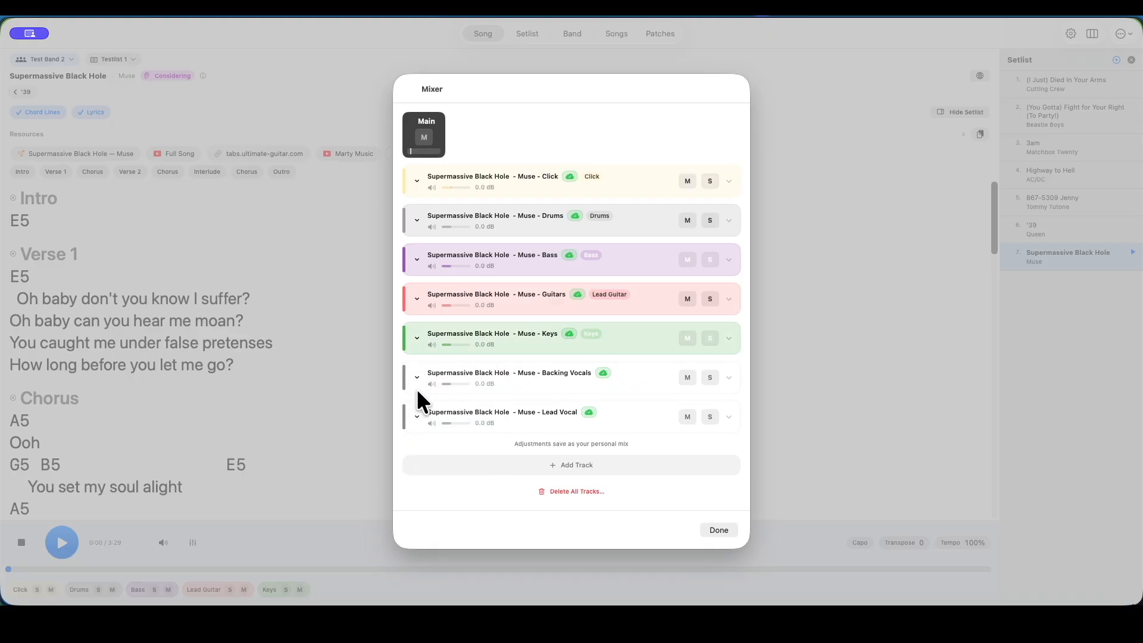
Assign the Backing Vocals and Lead Vocal tracks to the Backing Vocals and Lead Vocals sub groups, and close the mixer
{"action": "left_click", "coordinate": [416, 376]}
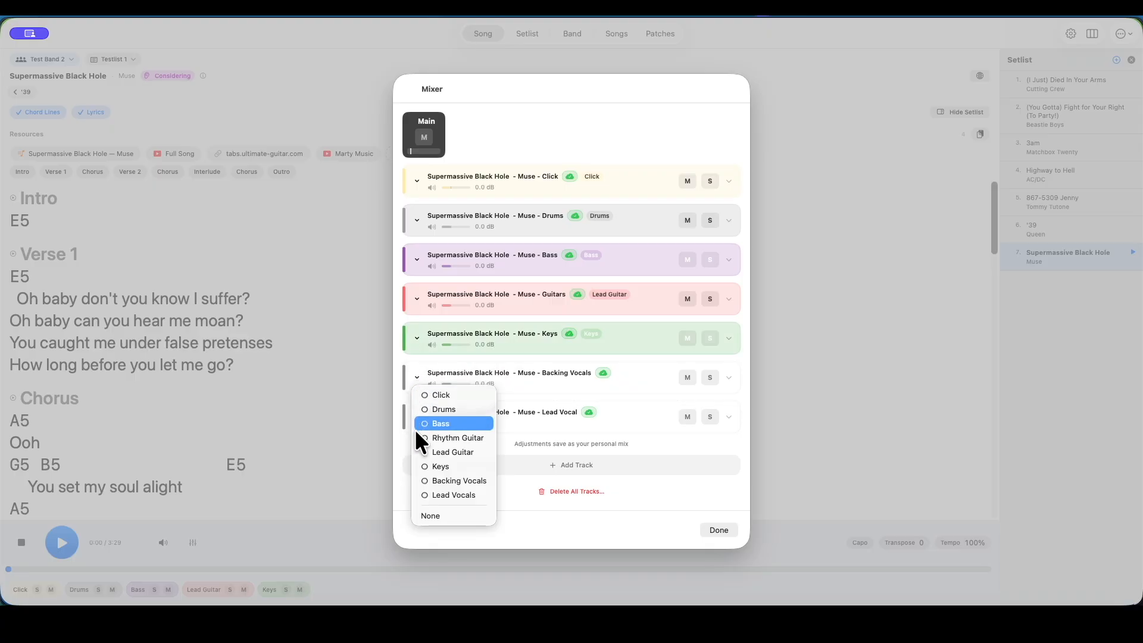
{"action": "left_click", "coordinate": [420, 480]}
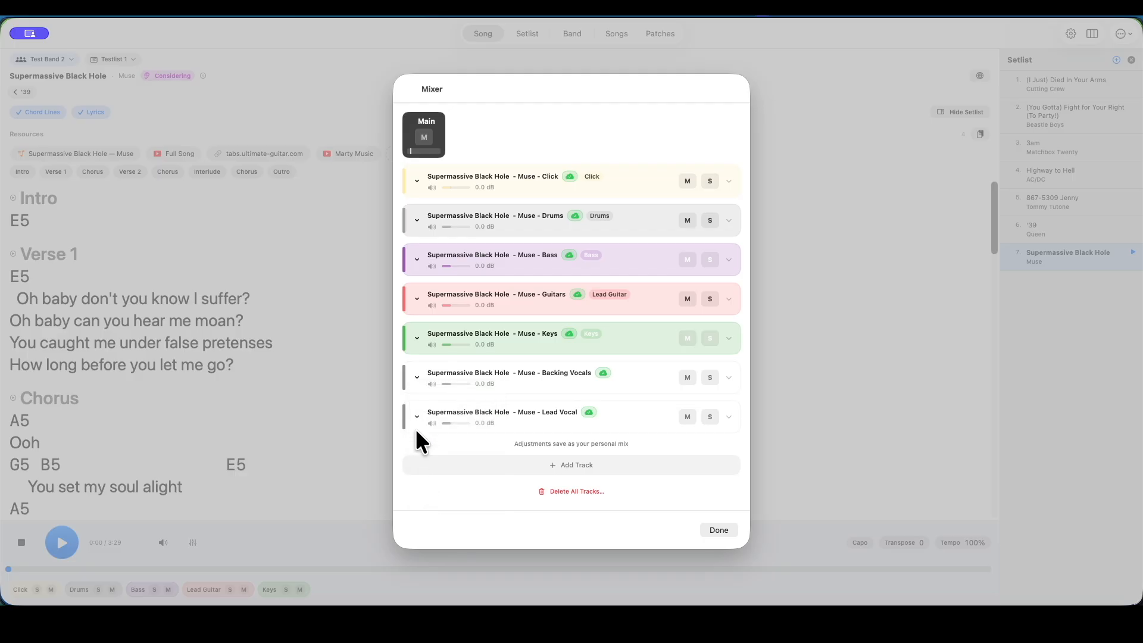
{"action": "left_click", "coordinate": [417, 416]}
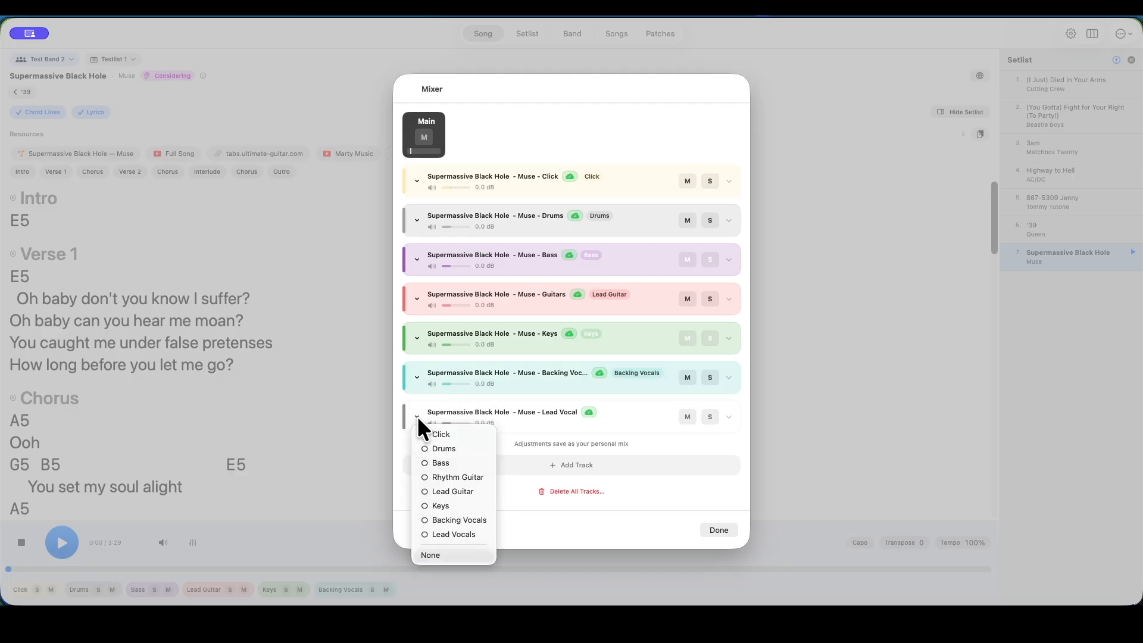
{"action": "left_click", "coordinate": [427, 532]}
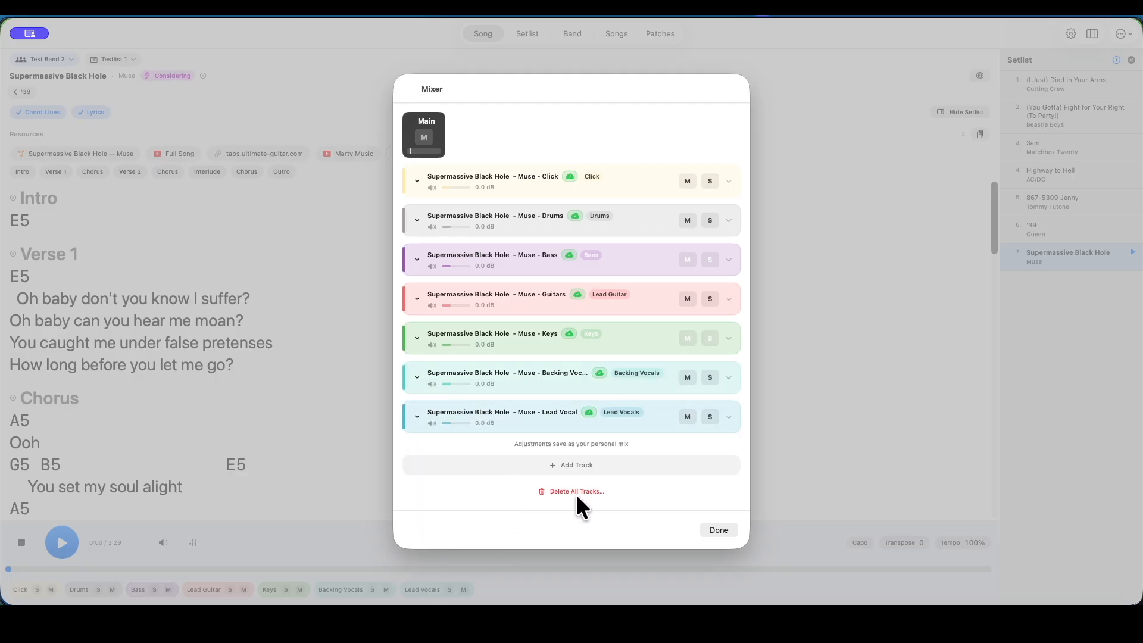
{"action": "left_click", "coordinate": [719, 530]}
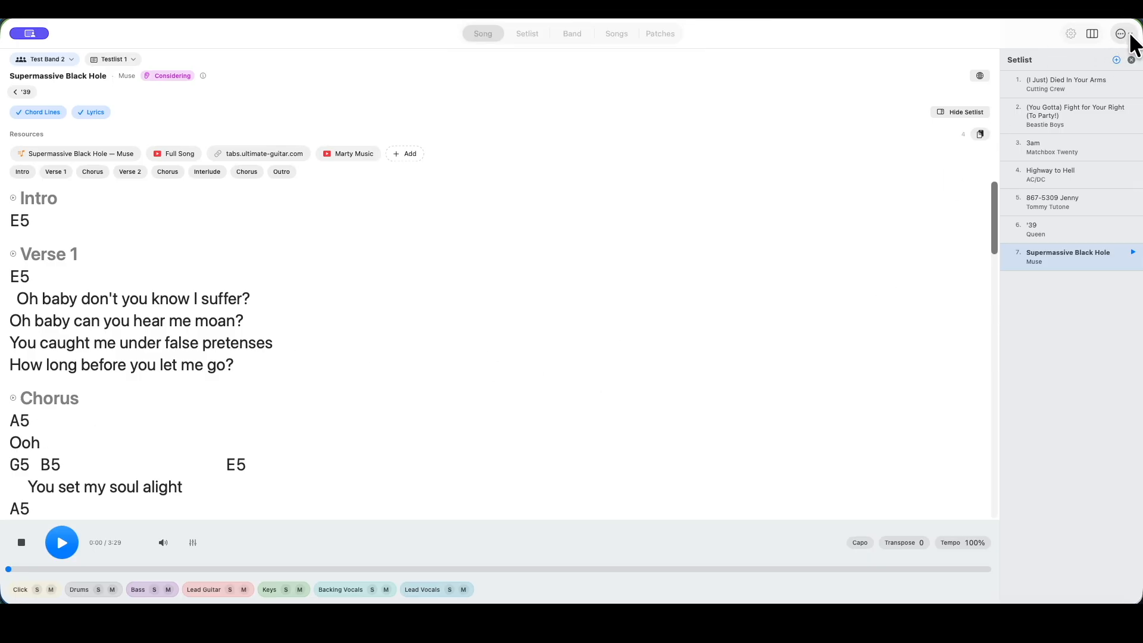
Open the song's bar and section timing and analyze the beats using the Click track as a click source
{"action": "left_click", "coordinate": [1121, 33]}
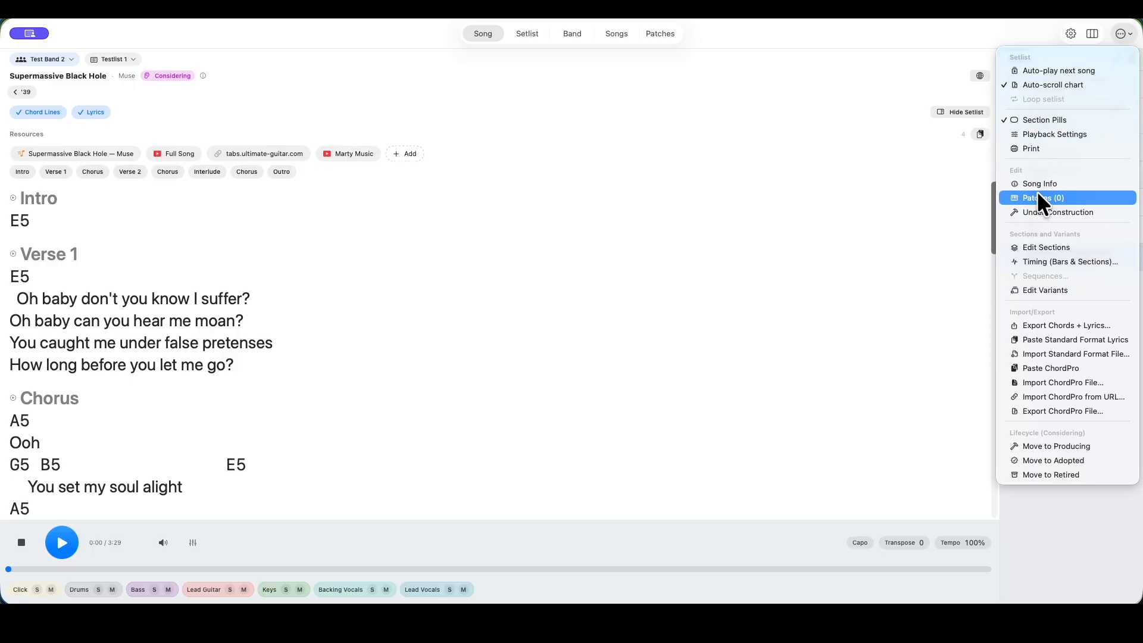
{"action": "left_click", "coordinate": [1038, 257]}
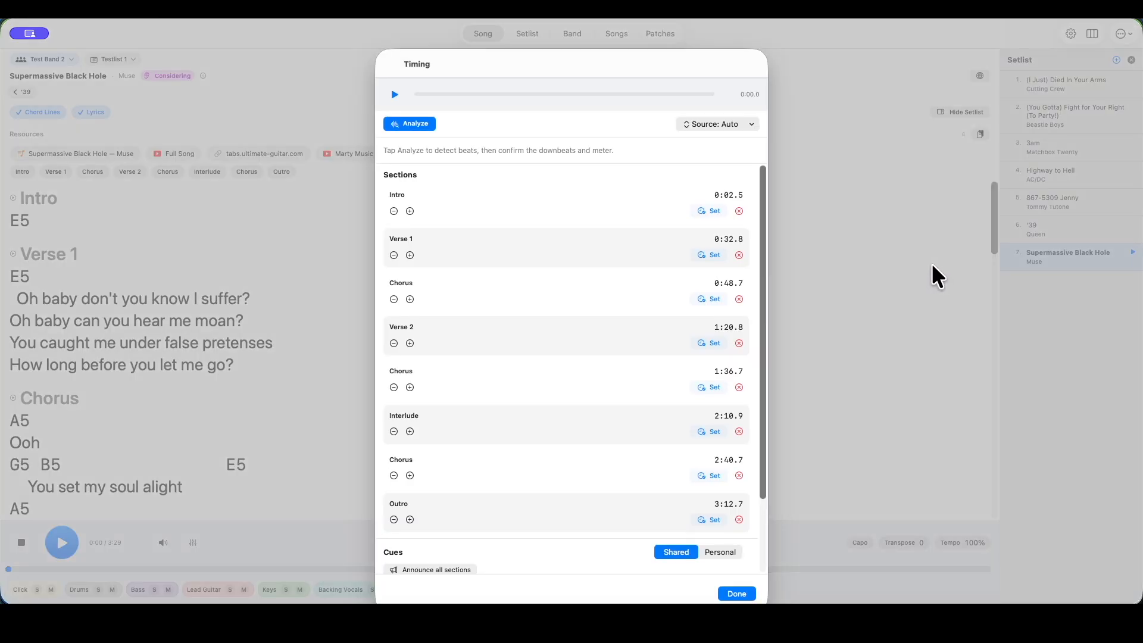
{"action": "left_click", "coordinate": [704, 126]}
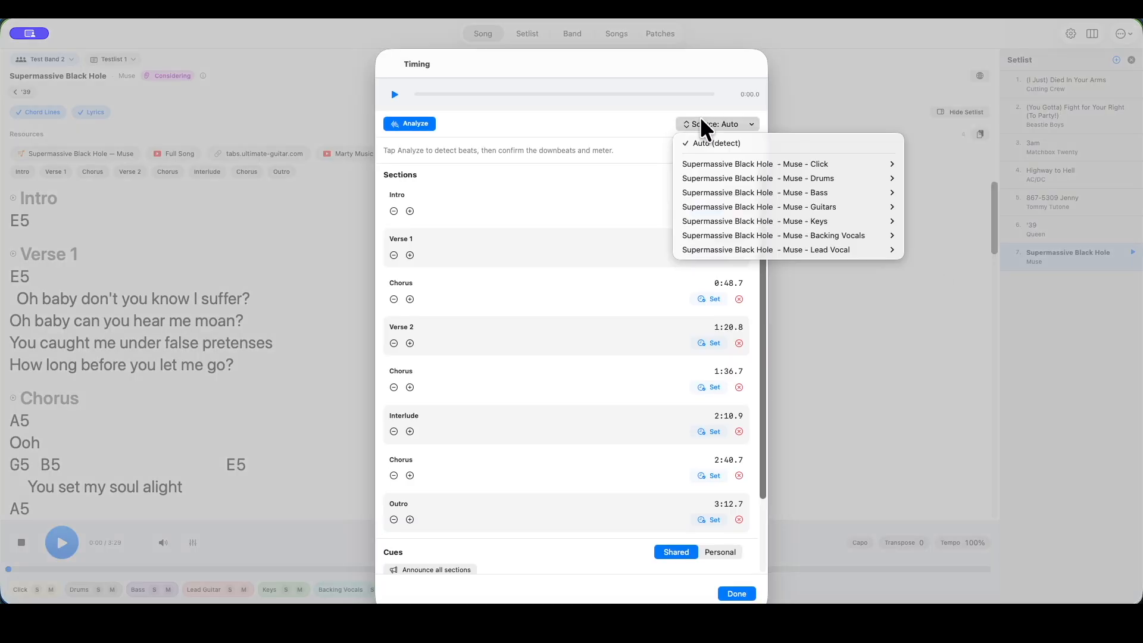
{"action": "mouse_move", "coordinate": [736, 165]}
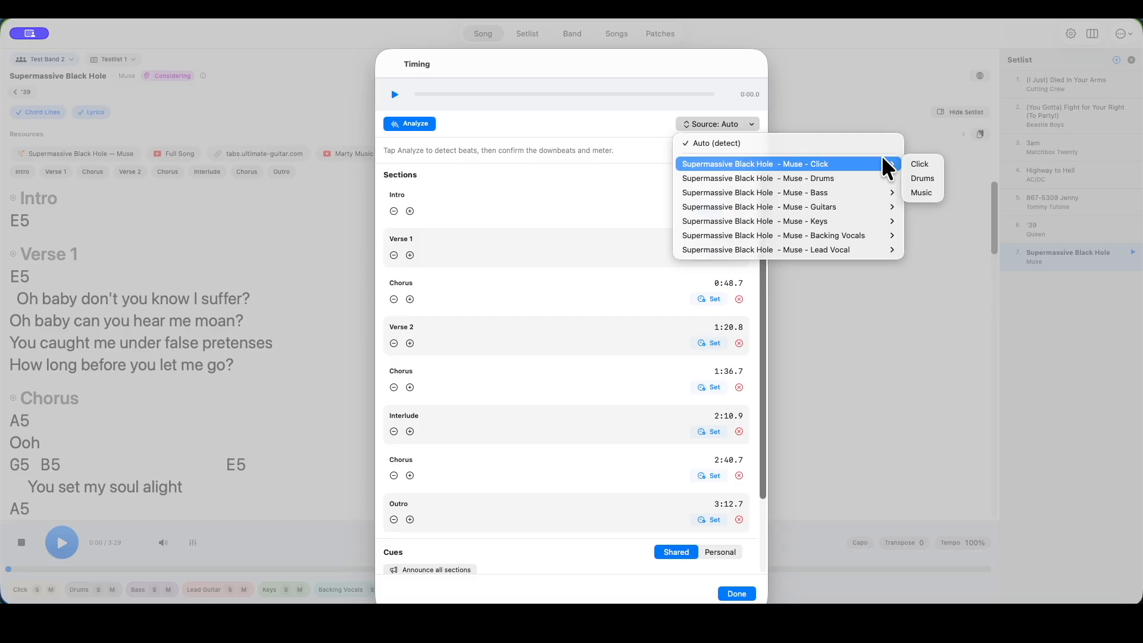
{"action": "left_click", "coordinate": [921, 165]}
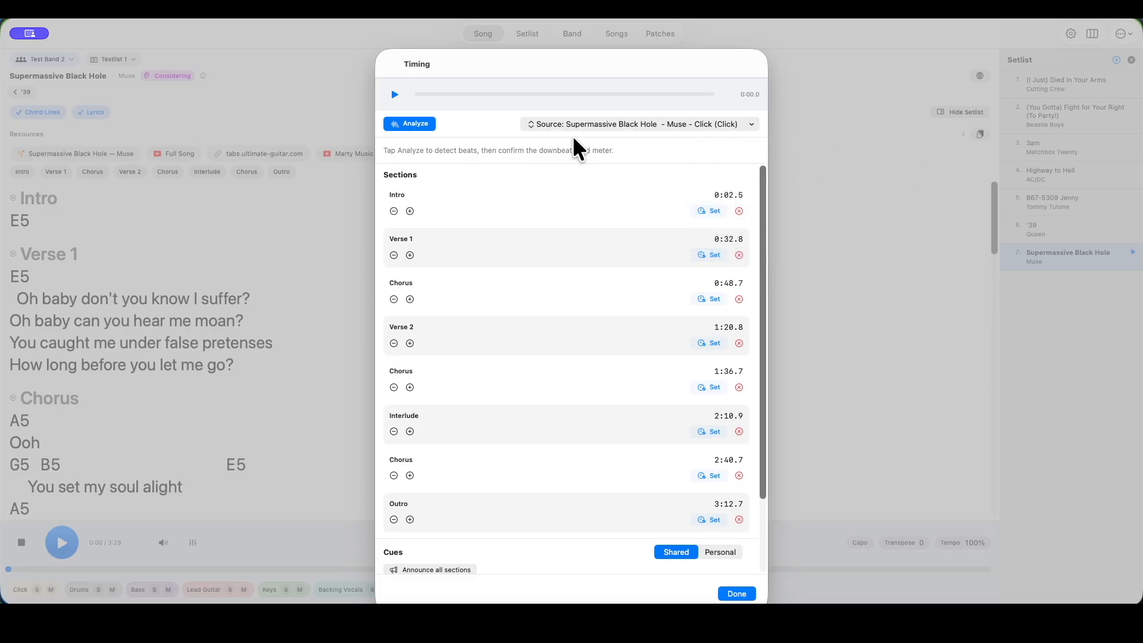
{"action": "left_click", "coordinate": [428, 124]}
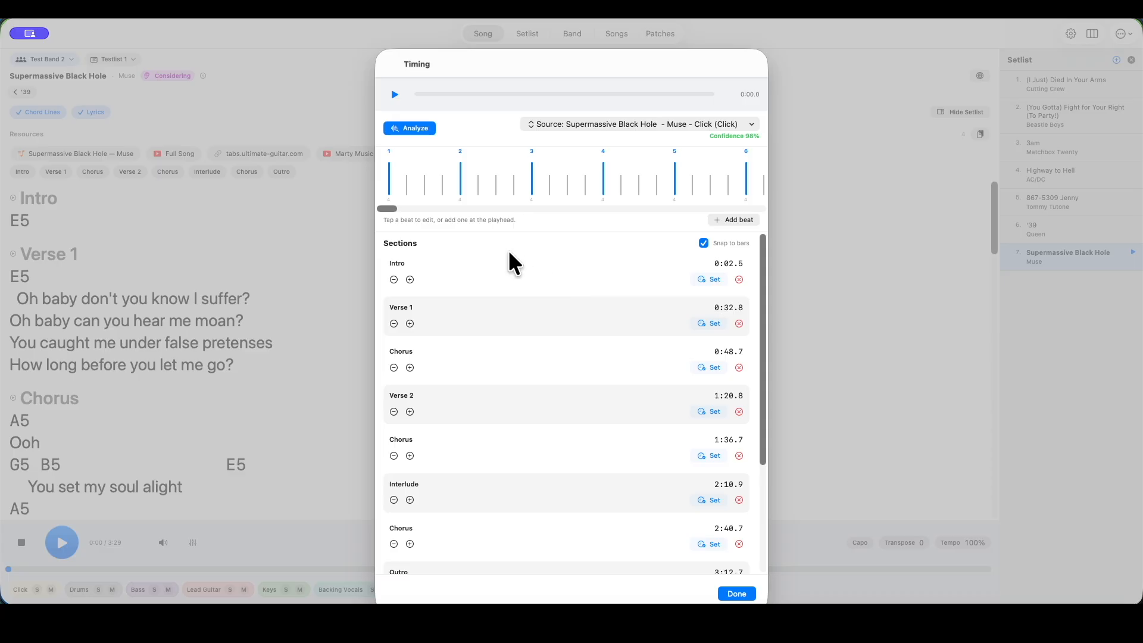
Set the Intro start to beat 1 at 0:00.3, and play the song to set the Verse 1 start at 0:32.3
{"action": "left_click", "coordinate": [389, 179]}
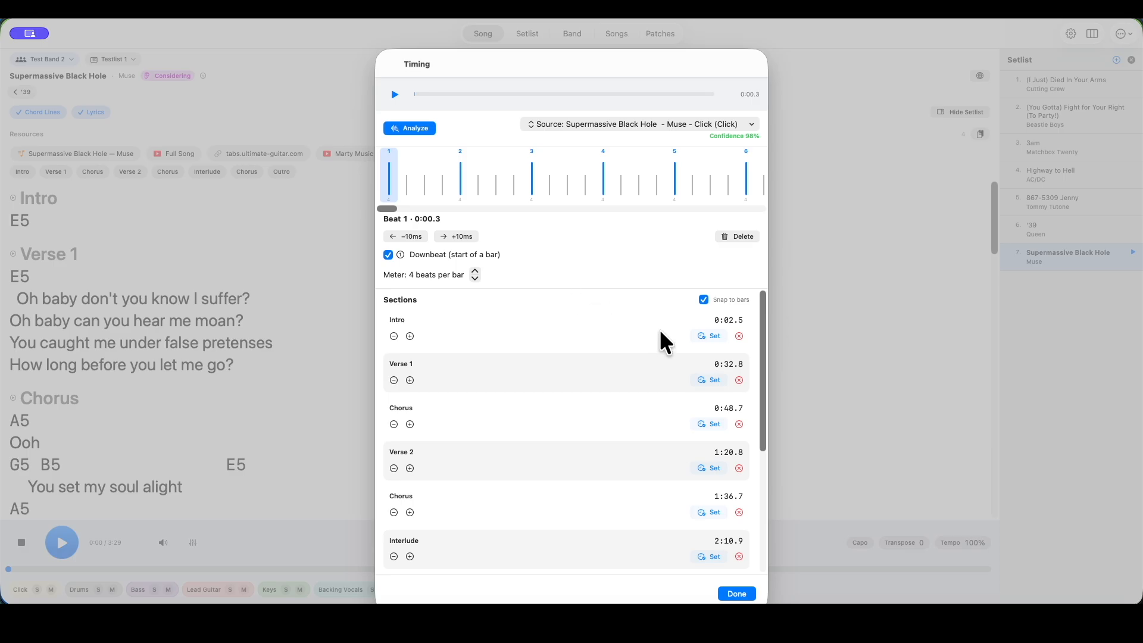
{"action": "left_click", "coordinate": [713, 337]}
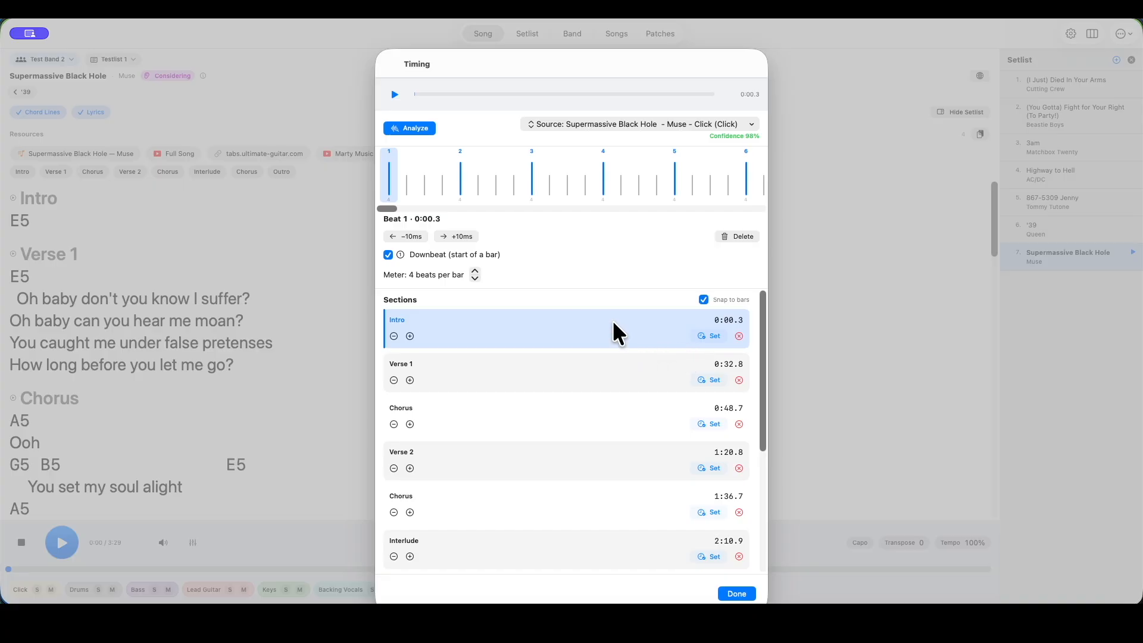
{"action": "left_click", "coordinate": [393, 94]}
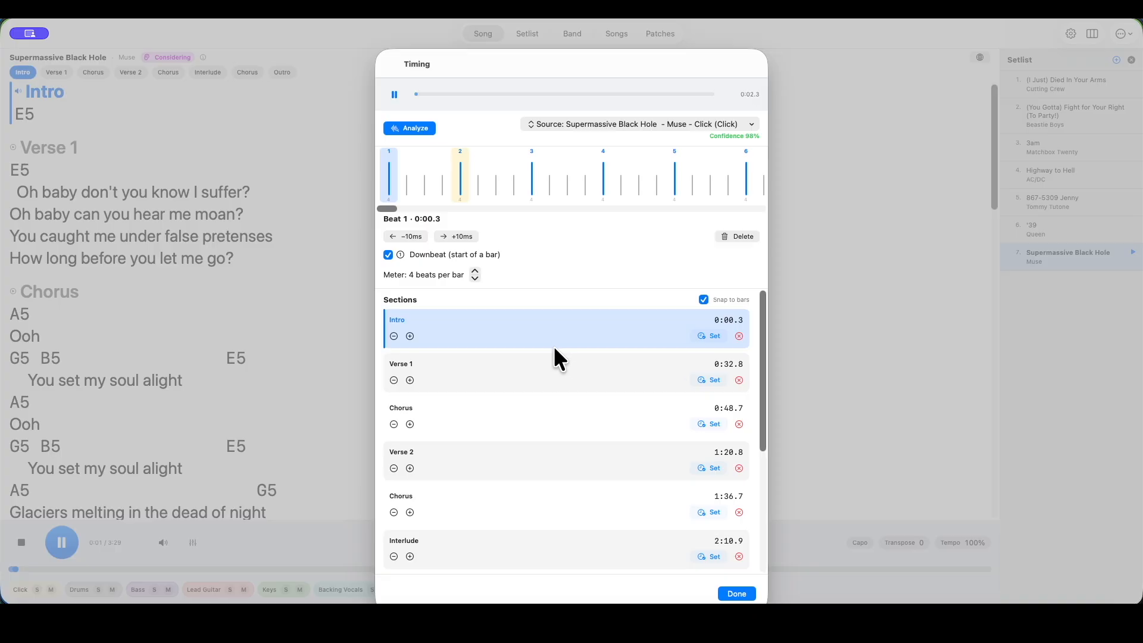
{"action": "left_click", "coordinate": [713, 379]}
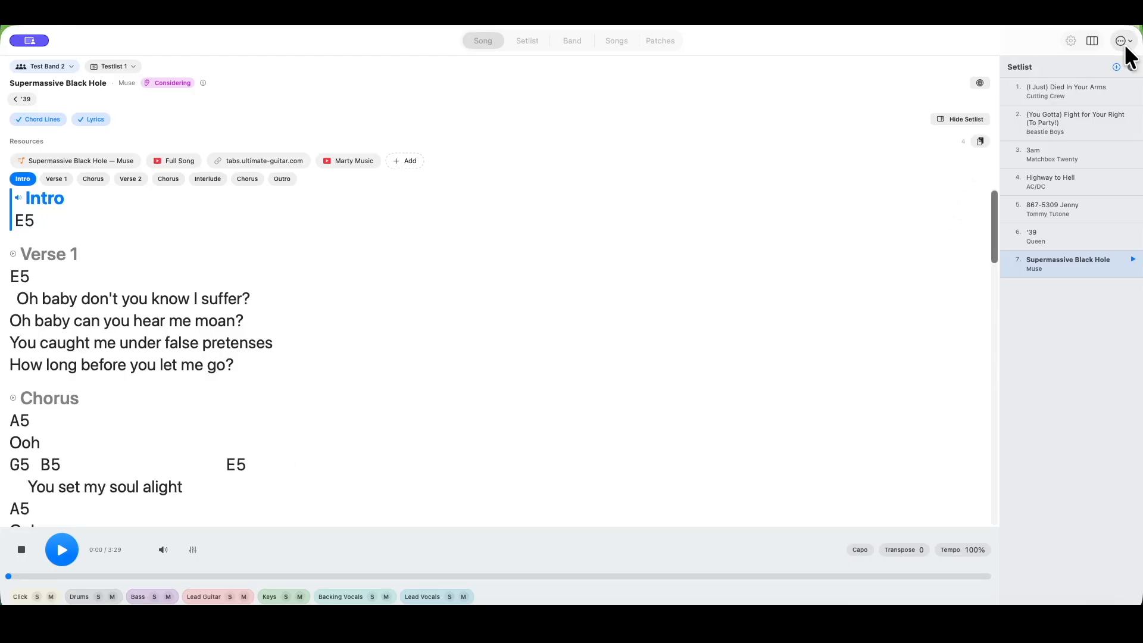
Reopen the song's bar and section timing and add shared spoken cues announcing all sections
{"action": "left_click", "coordinate": [1121, 41]}
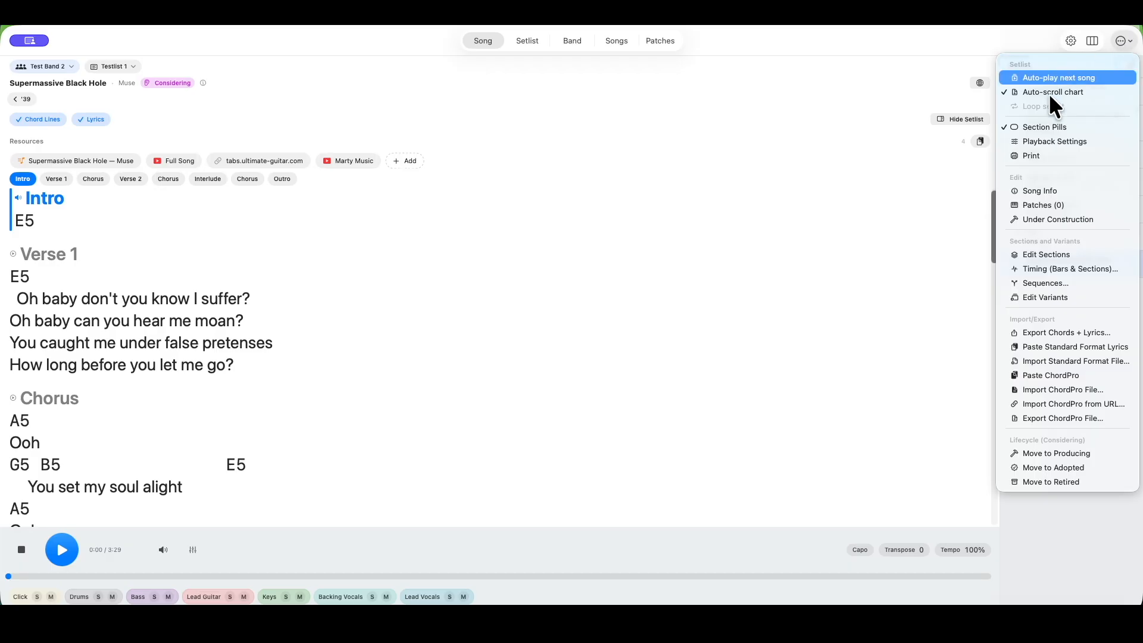
{"action": "left_click", "coordinate": [1040, 269]}
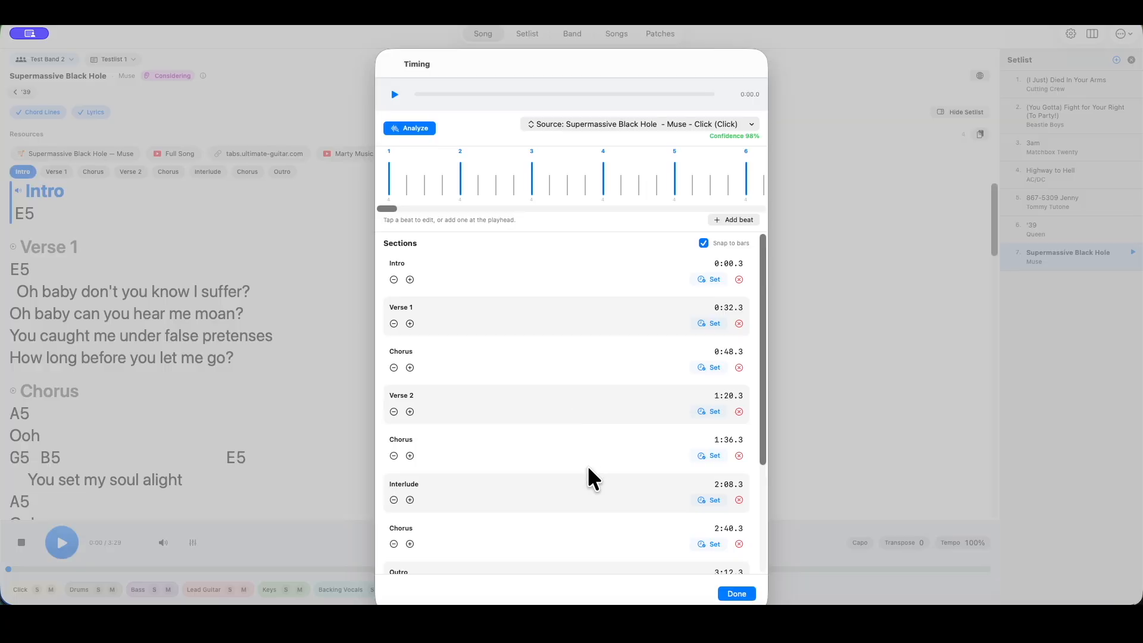
{"action": "scroll", "coordinate": [584, 466], "scroll_direction": "down", "scroll_amount": 5}
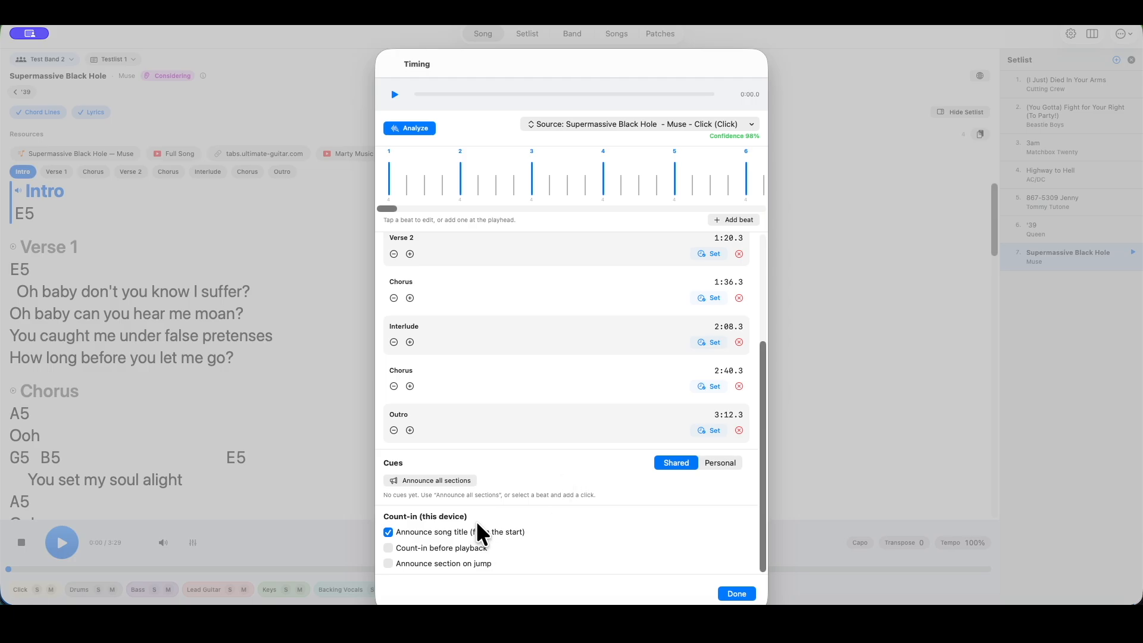
{"action": "left_click", "coordinate": [434, 478]}
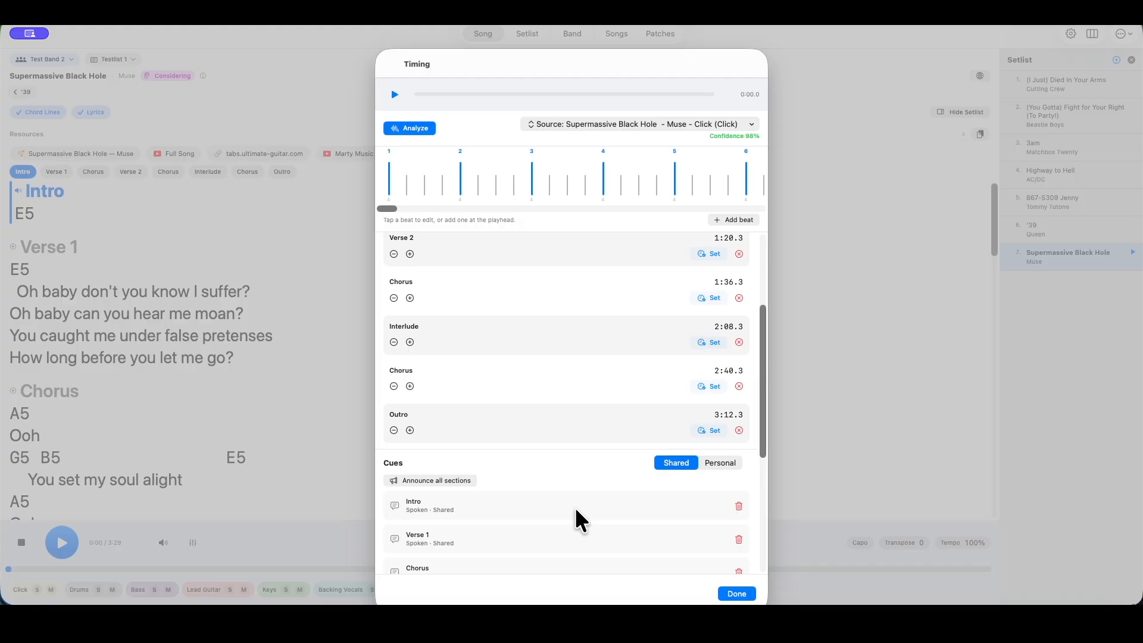
Enable the count-in before playback and close the timing settings
{"action": "scroll", "coordinate": [574, 508], "scroll_direction": "down", "scroll_amount": 5}
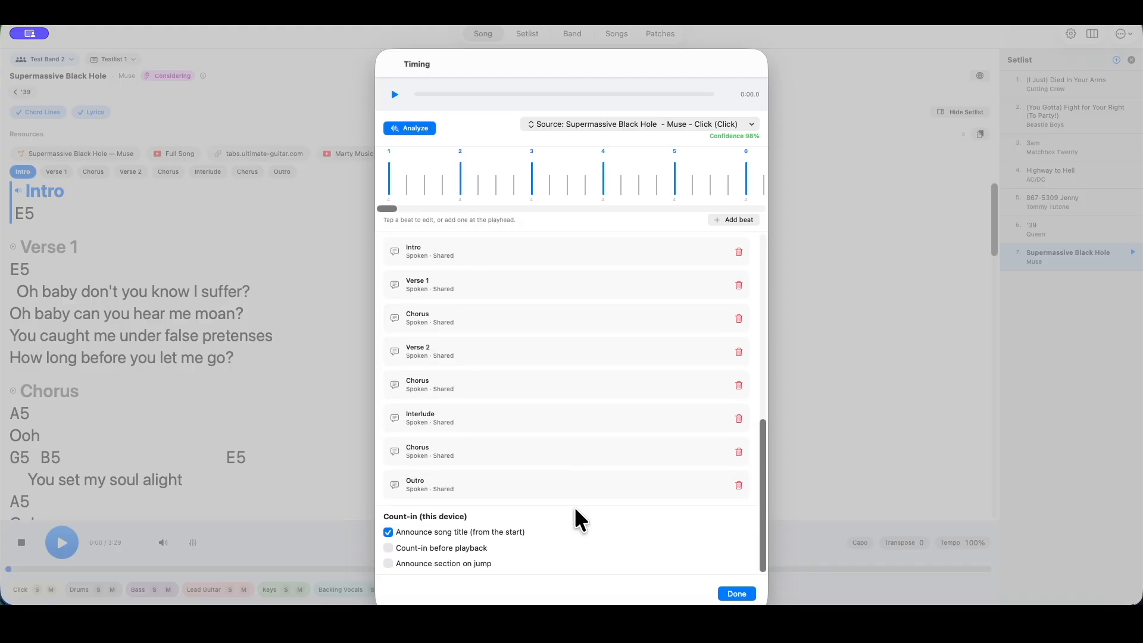
{"action": "left_click", "coordinate": [389, 548]}
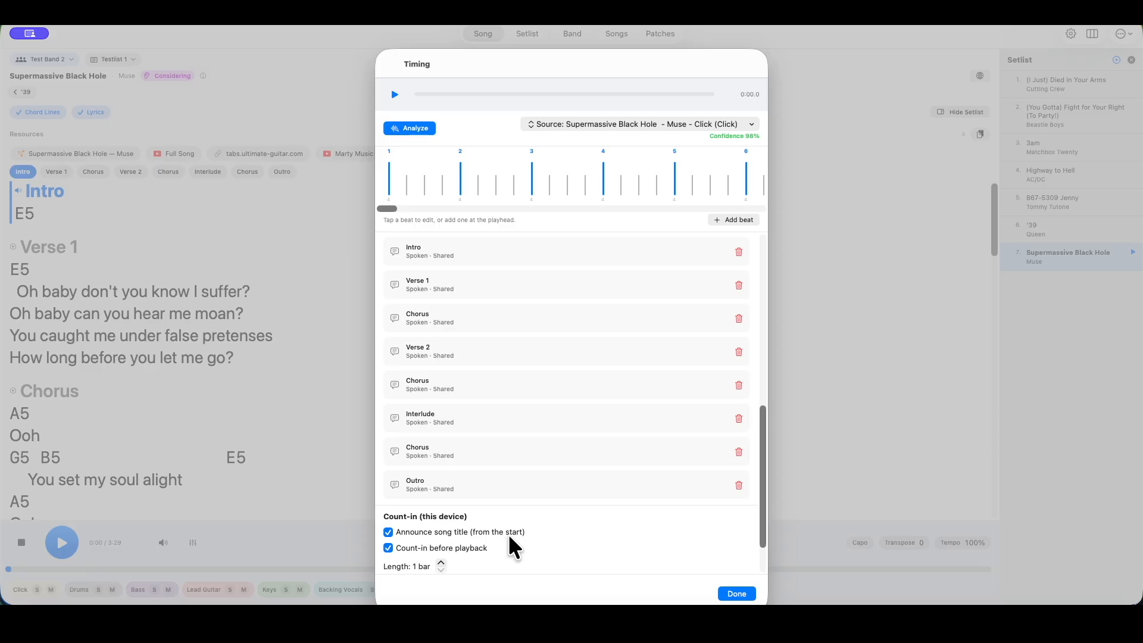
{"action": "scroll", "coordinate": [508, 534], "scroll_direction": "down", "scroll_amount": 2}
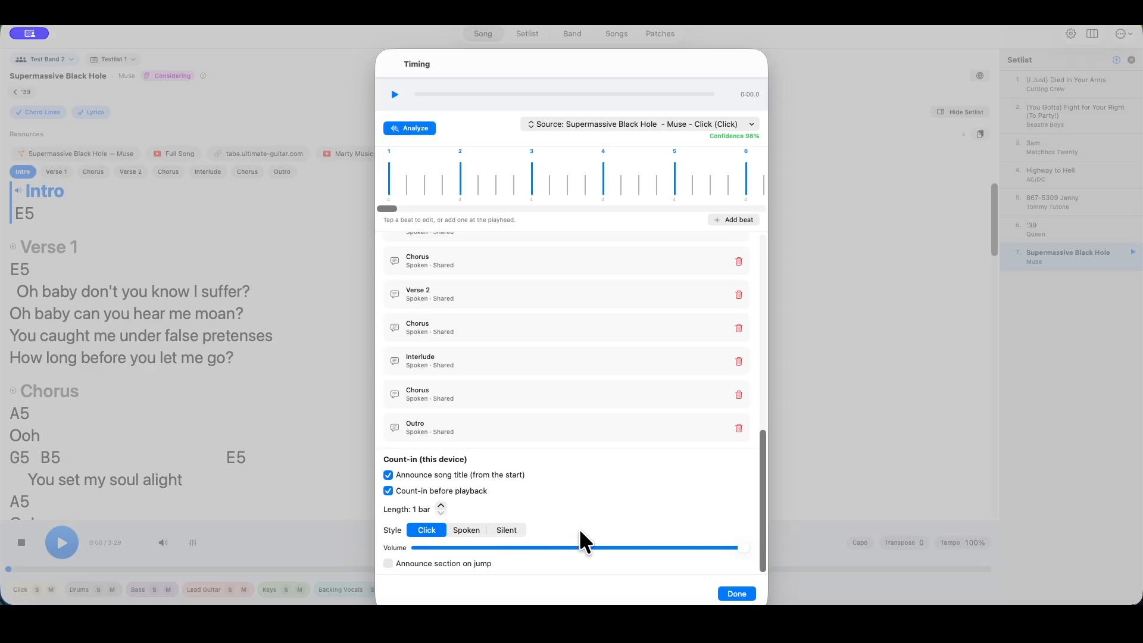
{"action": "left_click", "coordinate": [737, 593]}
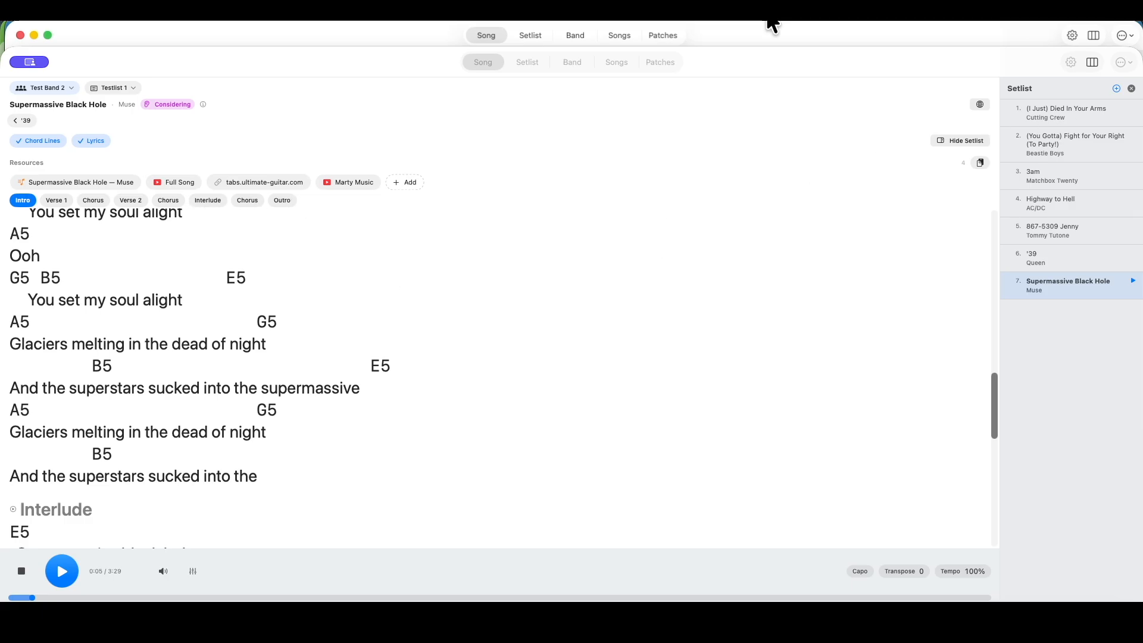
Open the song's sequences and create a new sequence named Double Bridge
{"action": "left_click", "coordinate": [1123, 62]}
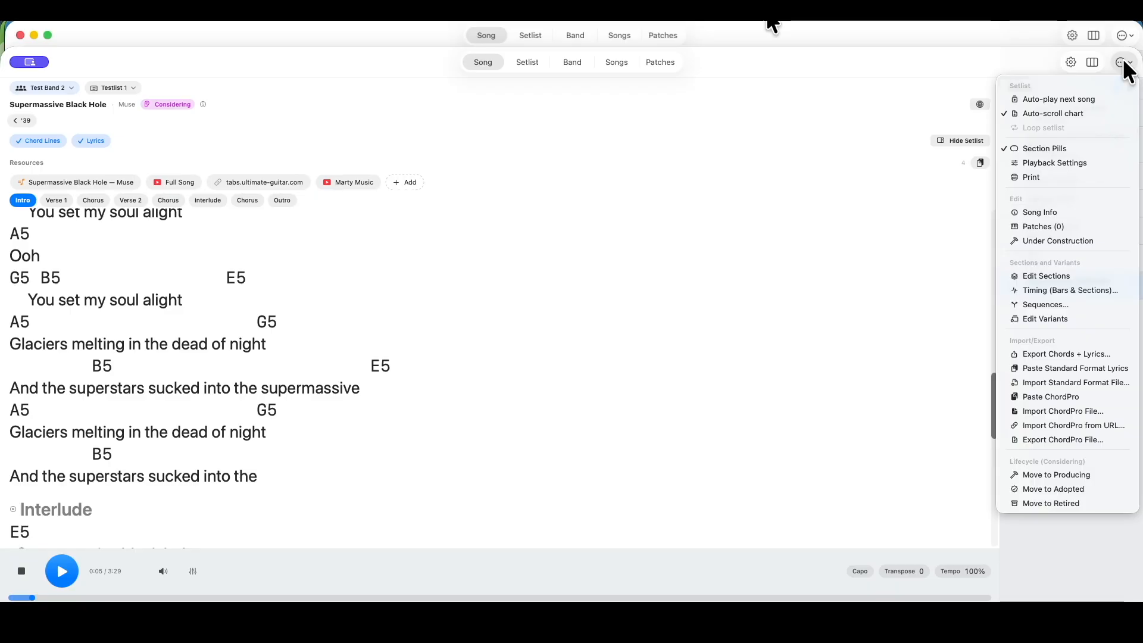
{"action": "left_click", "coordinate": [939, 52]}
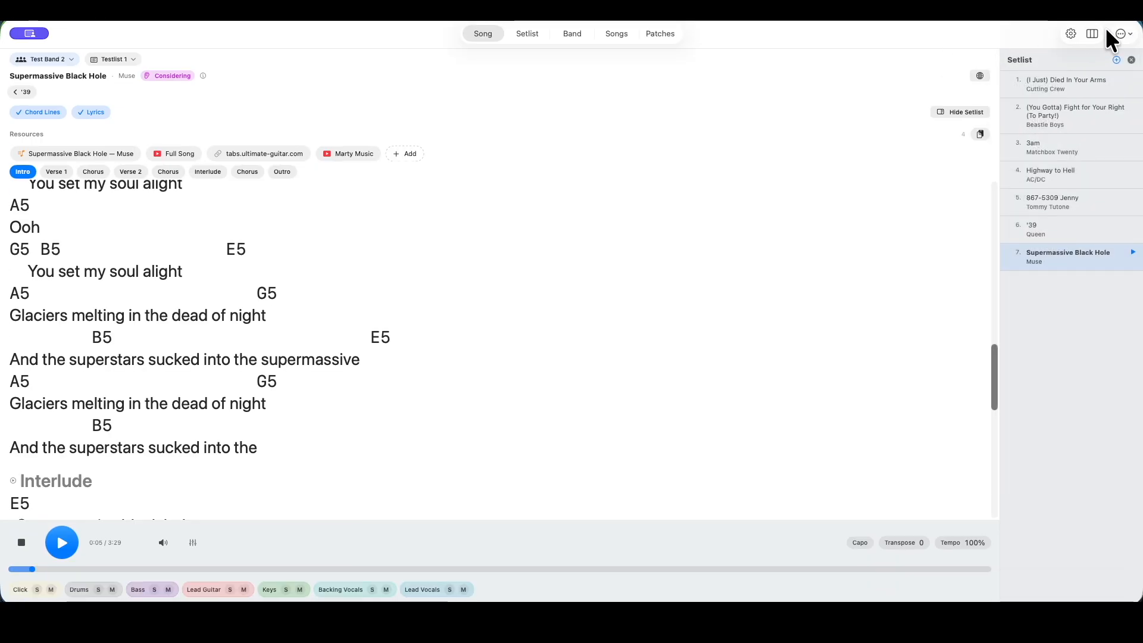
{"action": "left_click", "coordinate": [1120, 33]}
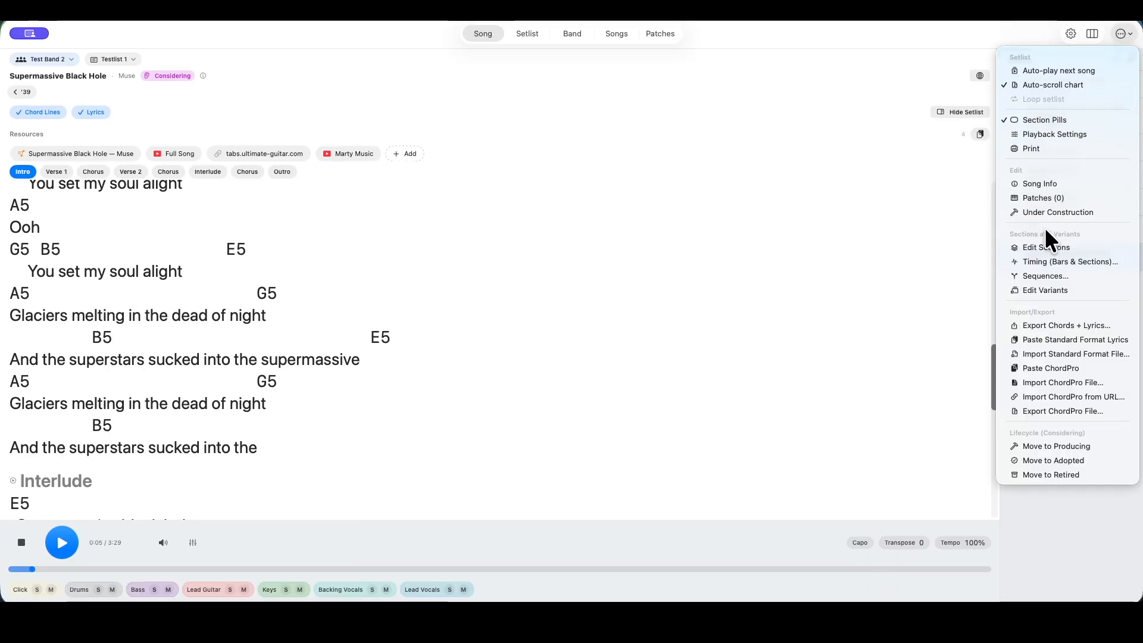
{"action": "left_click", "coordinate": [1048, 275]}
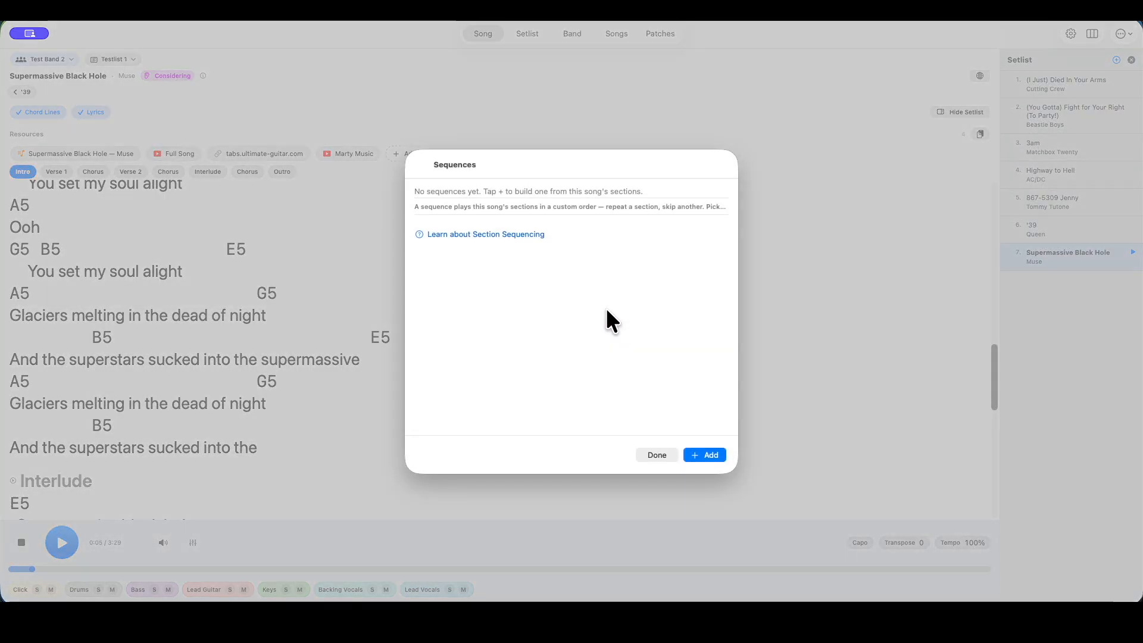
{"action": "left_click", "coordinate": [708, 455]}
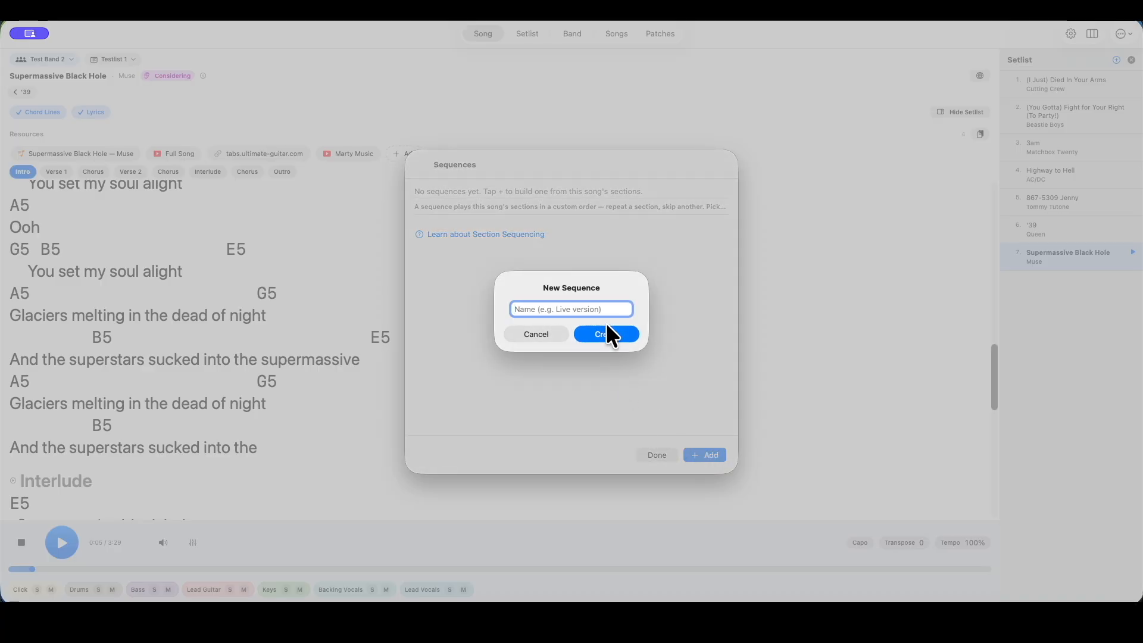
{"action": "type", "text": "Double B"}
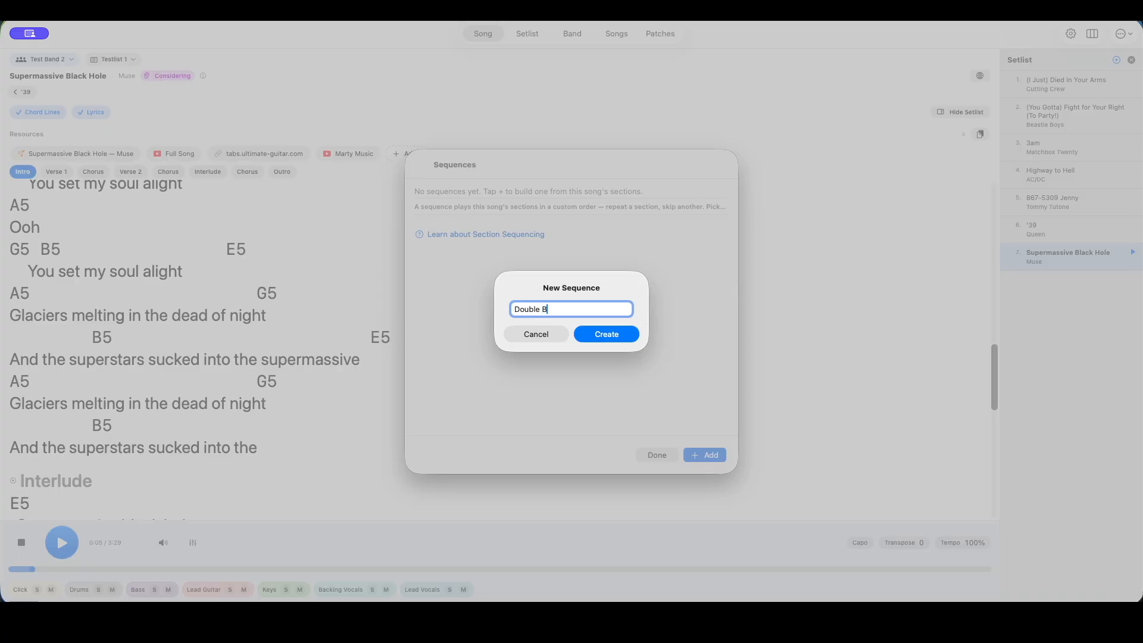
{"action": "type", "text": "ridge"}
{"action": "left_click", "coordinate": [608, 332]}
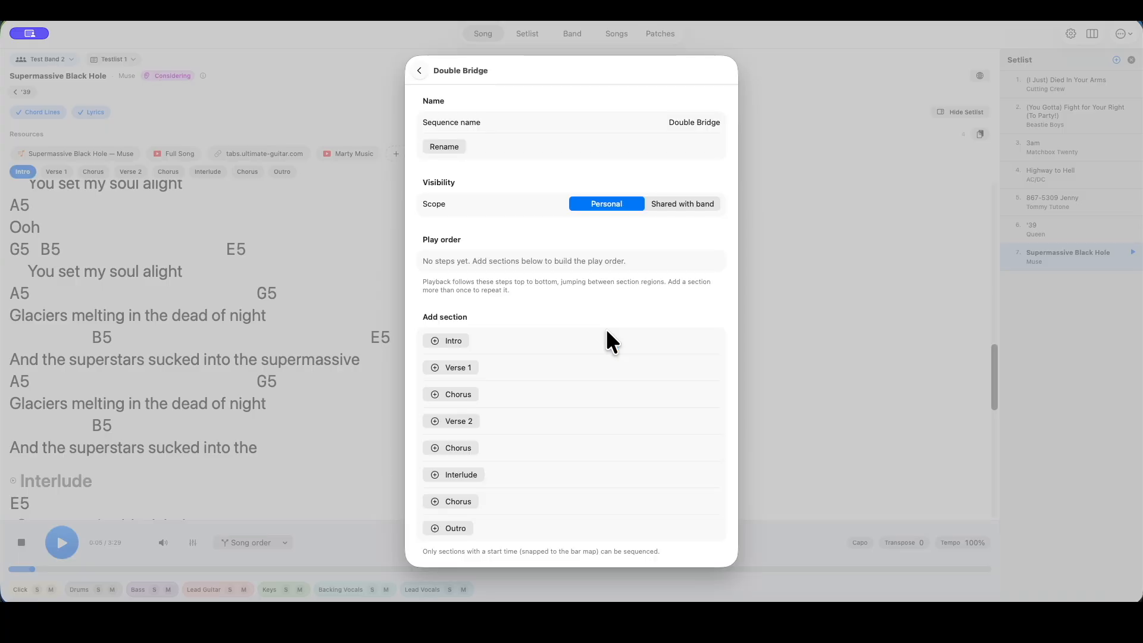
Start the Double Bridge play order with Intro, Verse 1, Chorus, Verse 2 and Chorus
{"action": "left_click", "coordinate": [454, 339]}
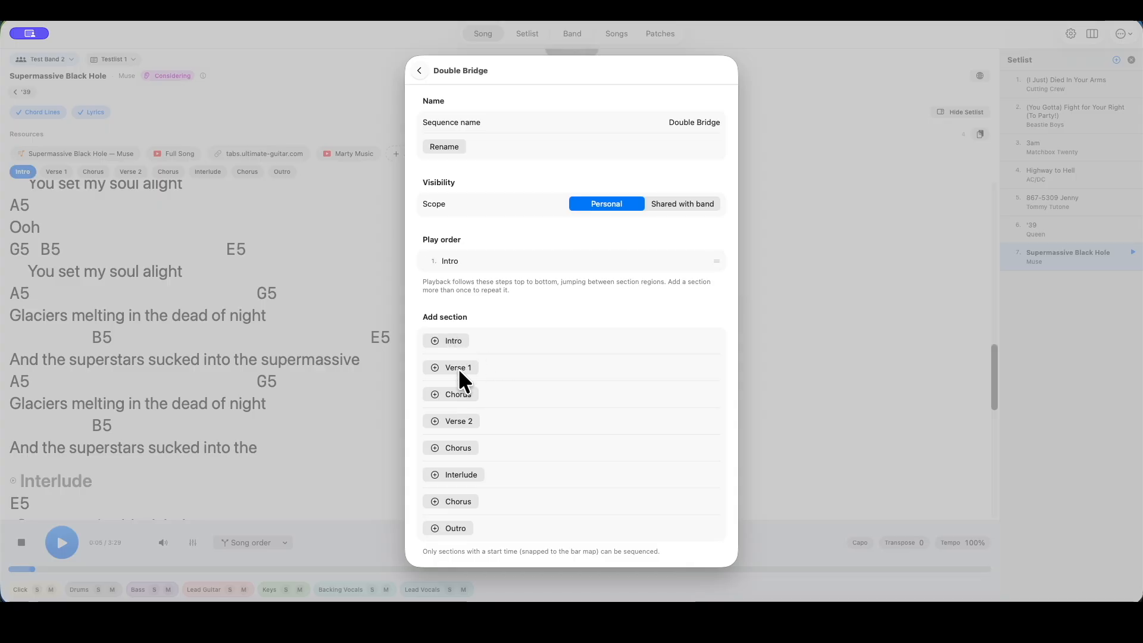
{"action": "left_click", "coordinate": [459, 369]}
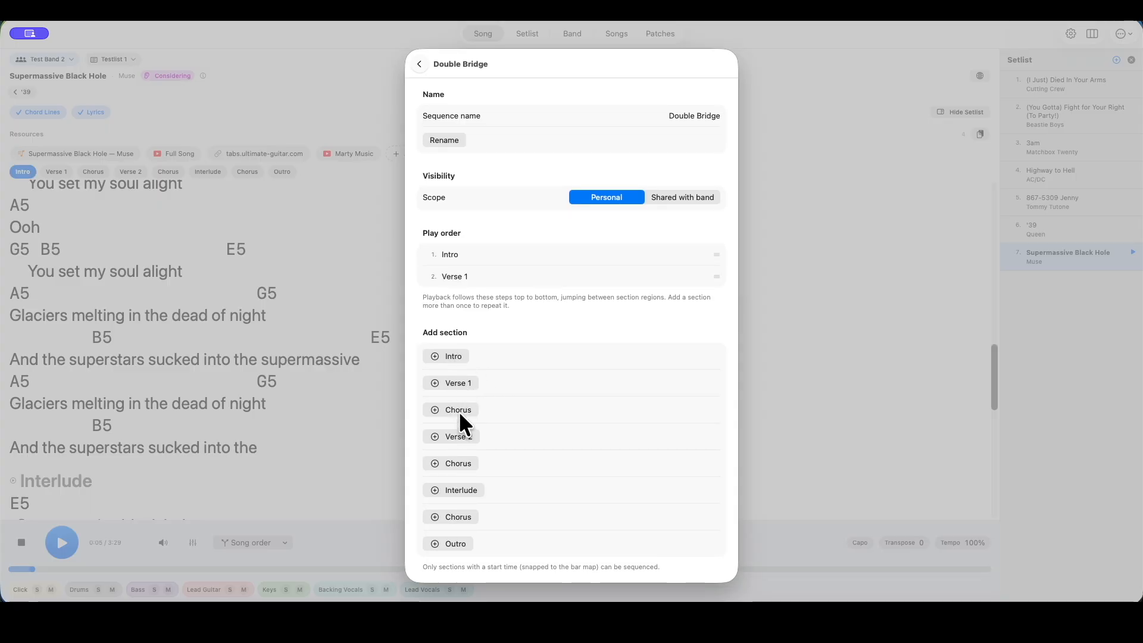
{"action": "left_click", "coordinate": [460, 410]}
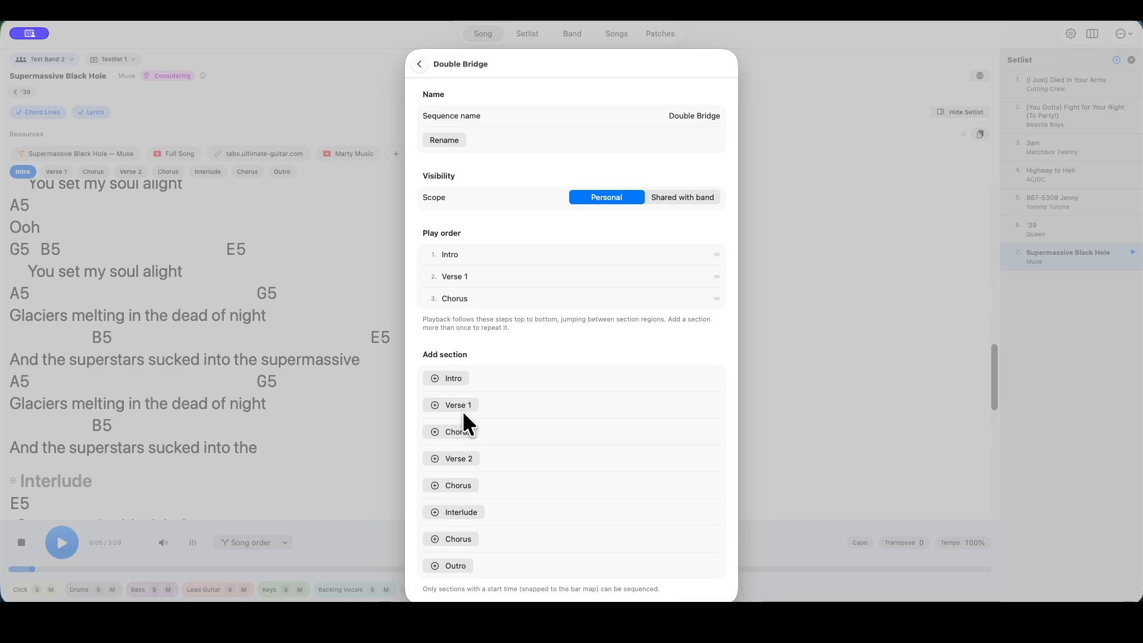
{"action": "left_click", "coordinate": [465, 458]}
{"action": "left_click", "coordinate": [462, 507]}
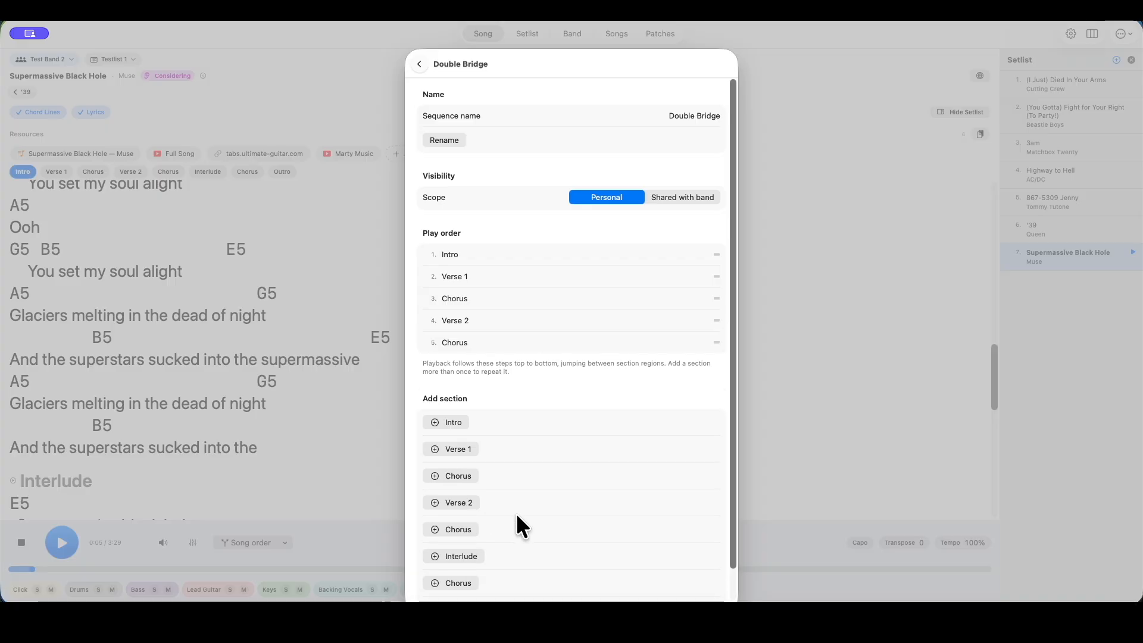
Complete the play order by adding Interlude twice, followed by the last Chorus and the Outro
{"action": "scroll", "coordinate": [556, 516], "scroll_direction": "down", "scroll_amount": 1}
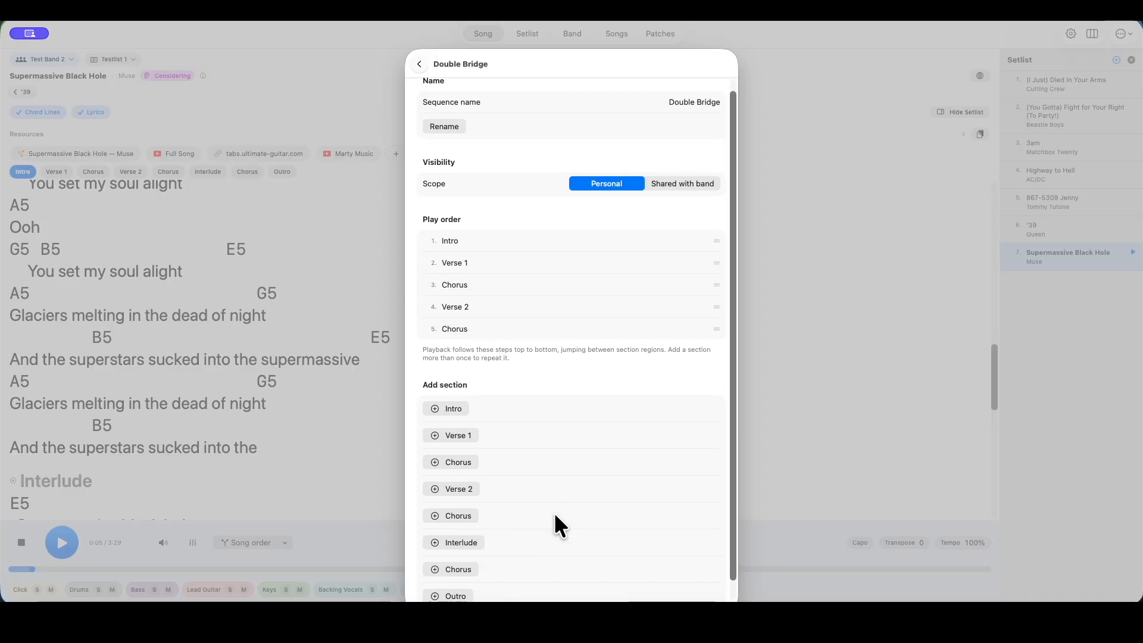
{"action": "left_click", "coordinate": [462, 539]}
{"action": "scroll", "coordinate": [552, 536], "scroll_direction": "down", "scroll_amount": 2}
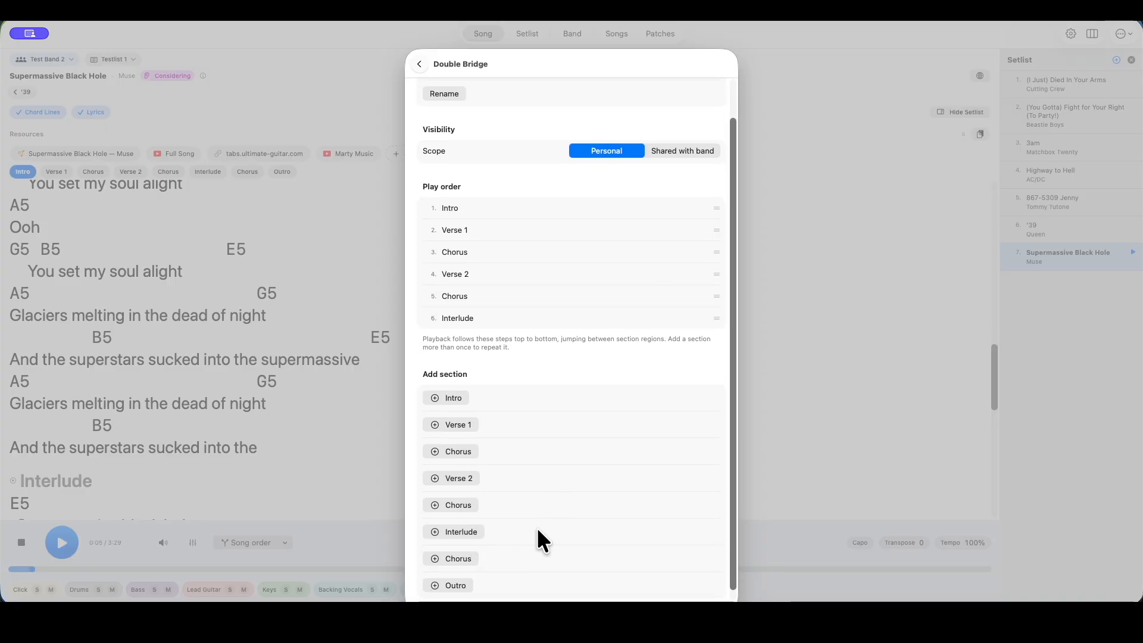
{"action": "left_click", "coordinate": [465, 532]}
{"action": "scroll", "coordinate": [553, 525], "scroll_direction": "down", "scroll_amount": 2}
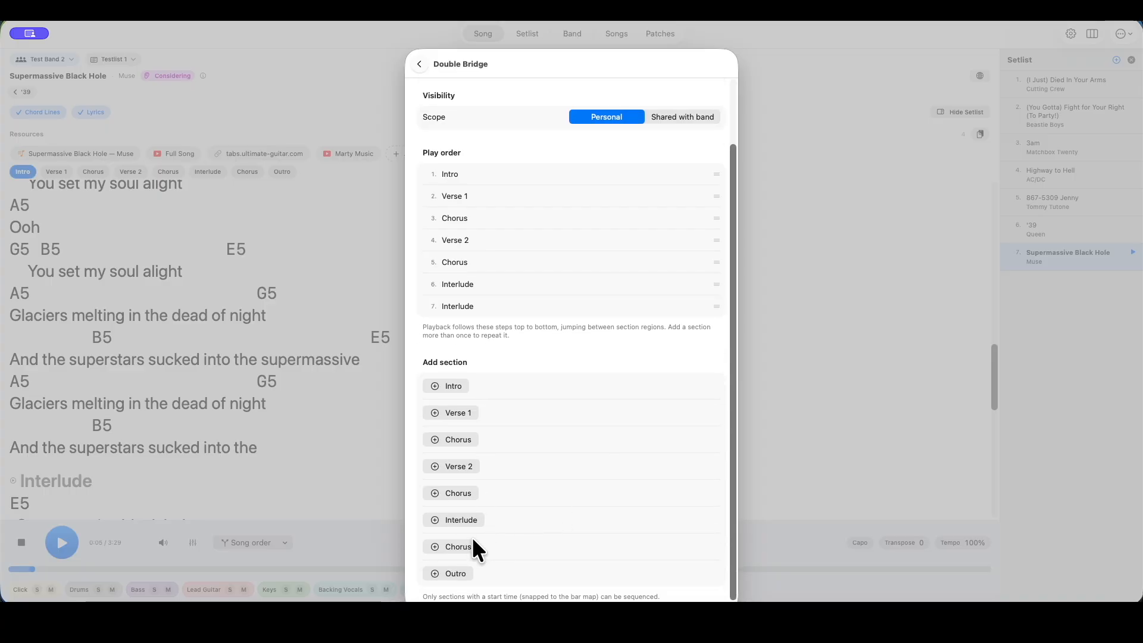
{"action": "left_click", "coordinate": [452, 545]}
{"action": "scroll", "coordinate": [556, 531], "scroll_direction": "down", "scroll_amount": 1}
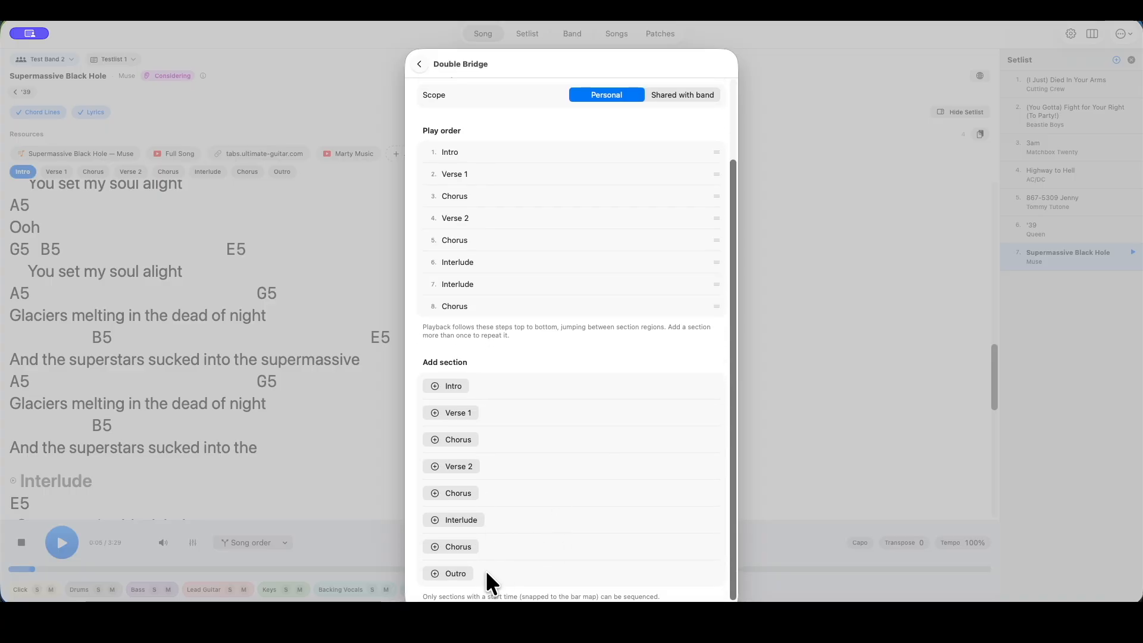
{"action": "left_click", "coordinate": [454, 570]}
{"action": "scroll", "coordinate": [616, 523], "scroll_direction": "down", "scroll_amount": 1}
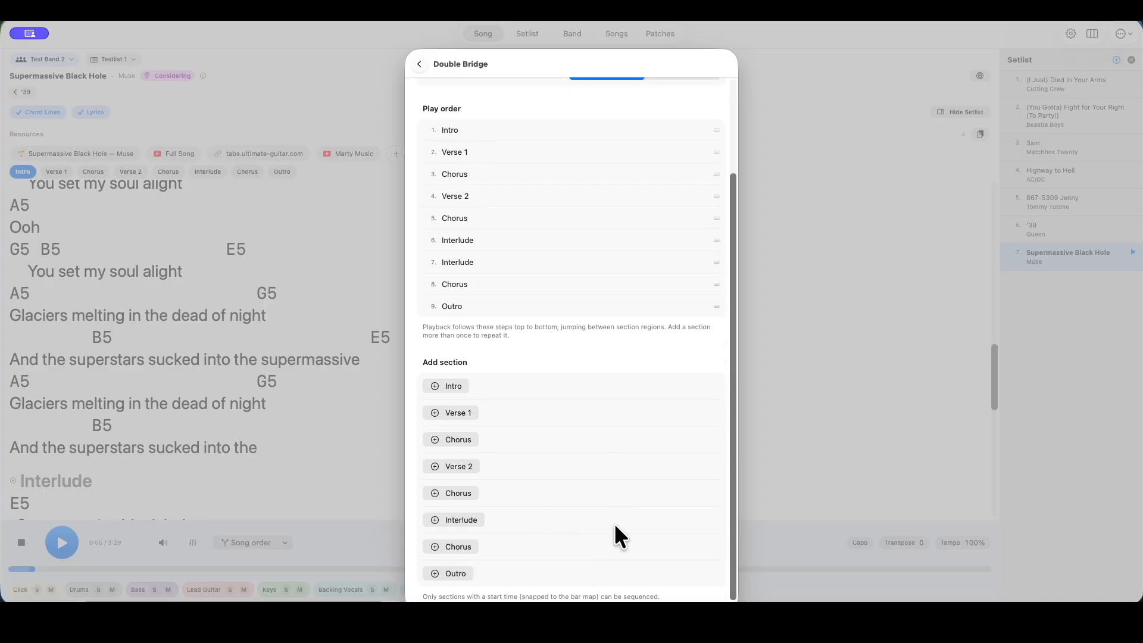
Set the Double Bridge sequence's scope to Shared with band and close the sequence settings
{"action": "scroll", "coordinate": [614, 523], "scroll_direction": "up", "scroll_amount": 5}
{"action": "left_click", "coordinate": [677, 197]}
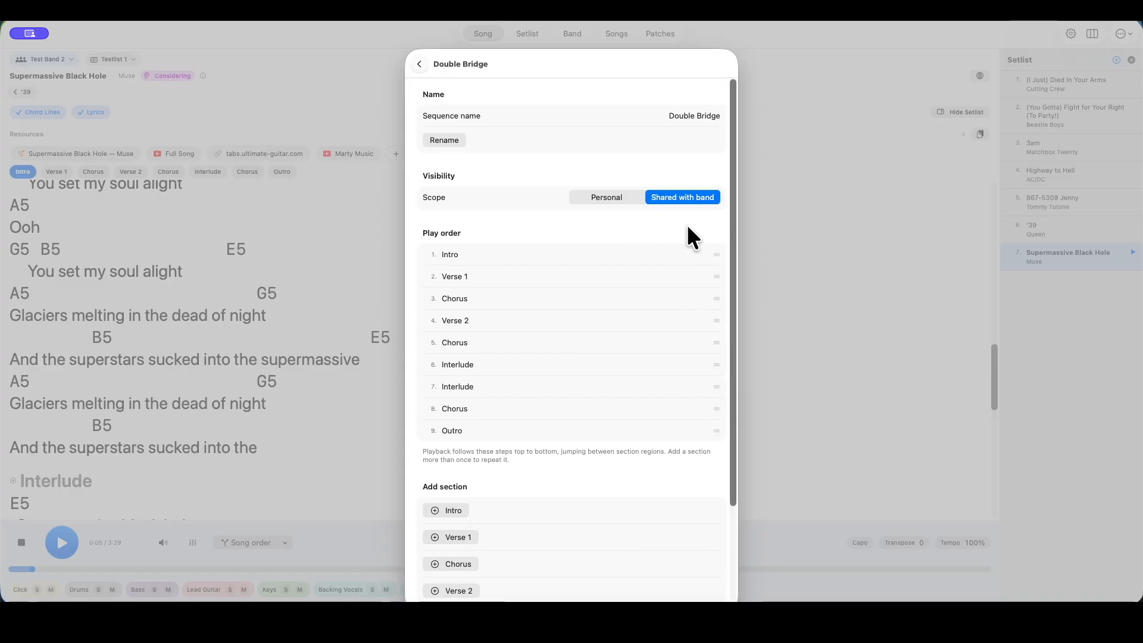
{"action": "left_click", "coordinate": [419, 63]}
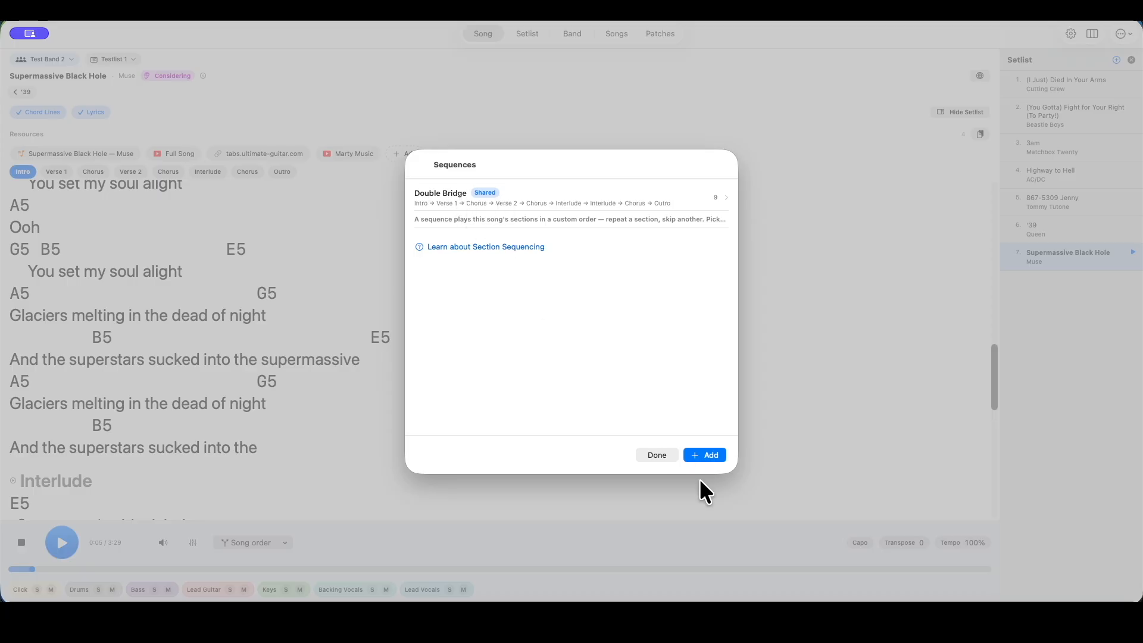
{"action": "left_click", "coordinate": [656, 455]}
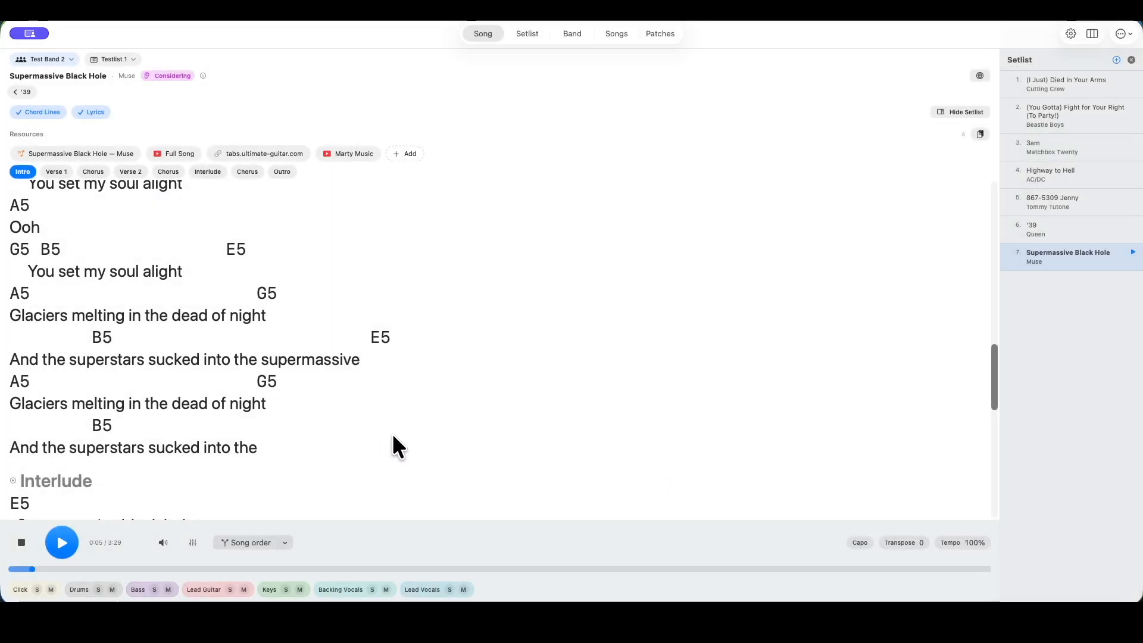
Switch playback from song order to the Double Bridge sequence and check the repeated Interlude in the chart
{"action": "left_click", "coordinate": [255, 541]}
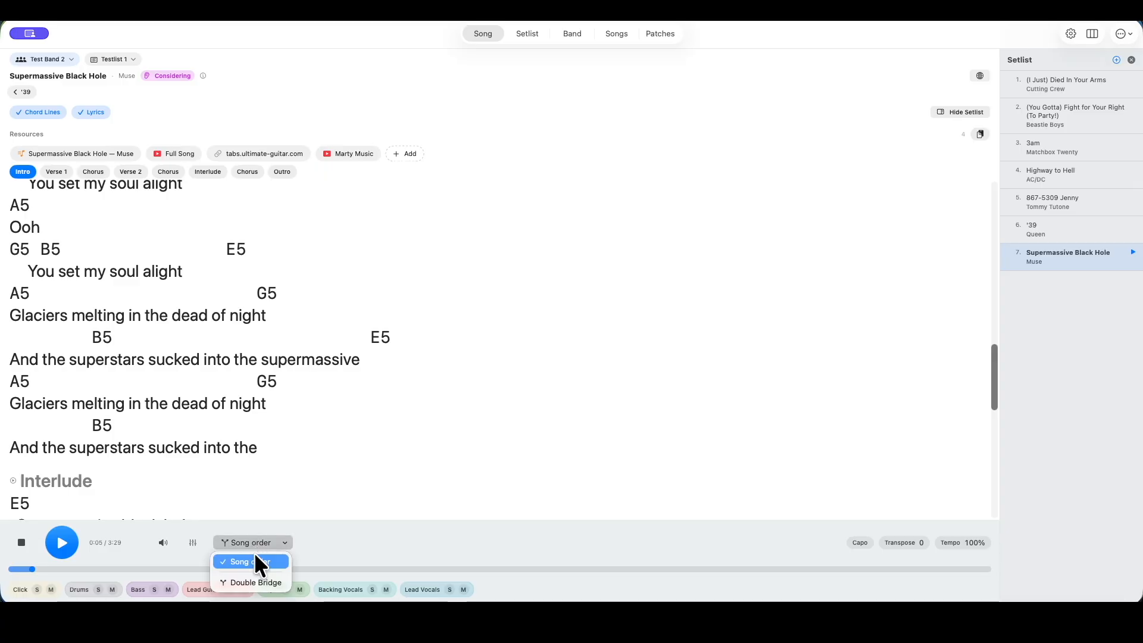
{"action": "left_click", "coordinate": [260, 581]}
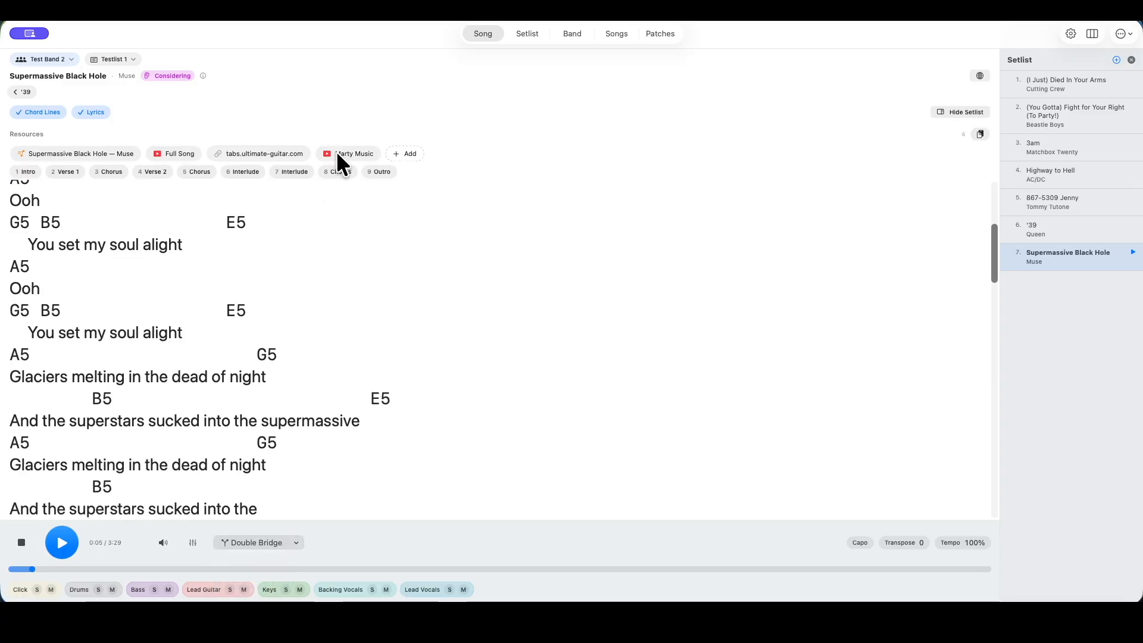
{"action": "scroll", "coordinate": [462, 408], "scroll_direction": "down", "scroll_amount": 5}
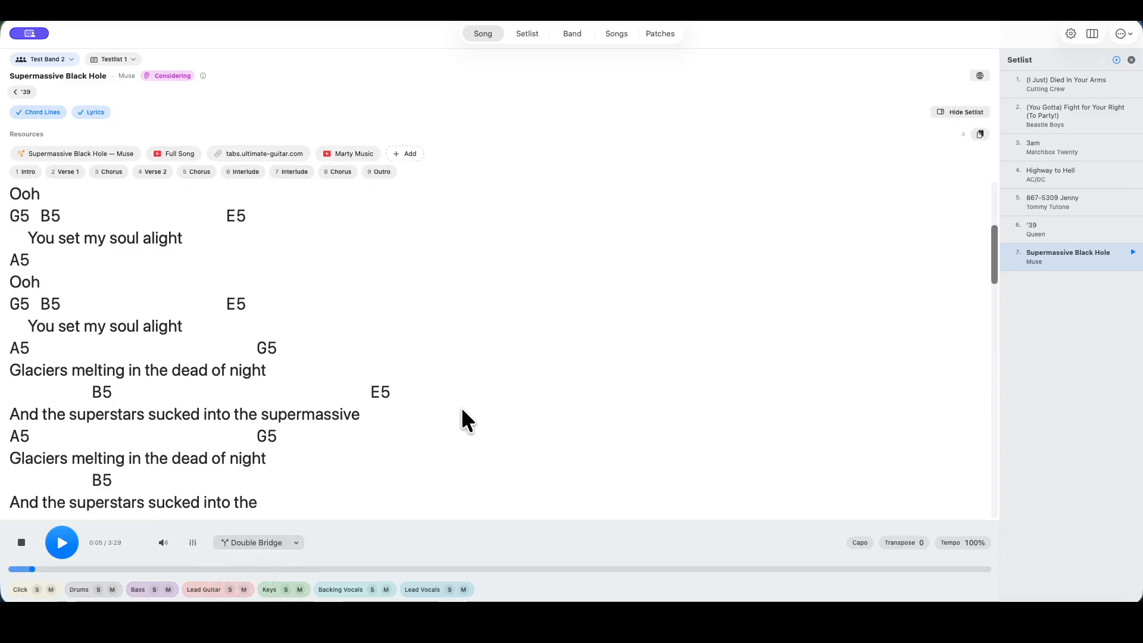
{"action": "scroll", "coordinate": [459, 406], "scroll_direction": "down", "scroll_amount": 10}
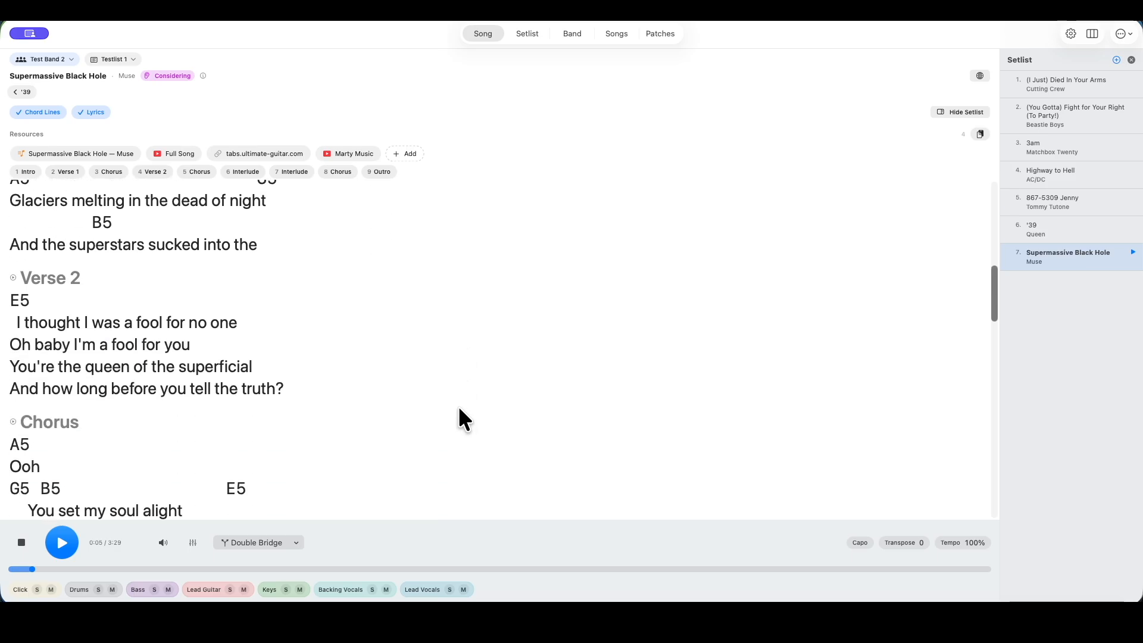
{"action": "scroll", "coordinate": [458, 408], "scroll_direction": "down", "scroll_amount": 7}
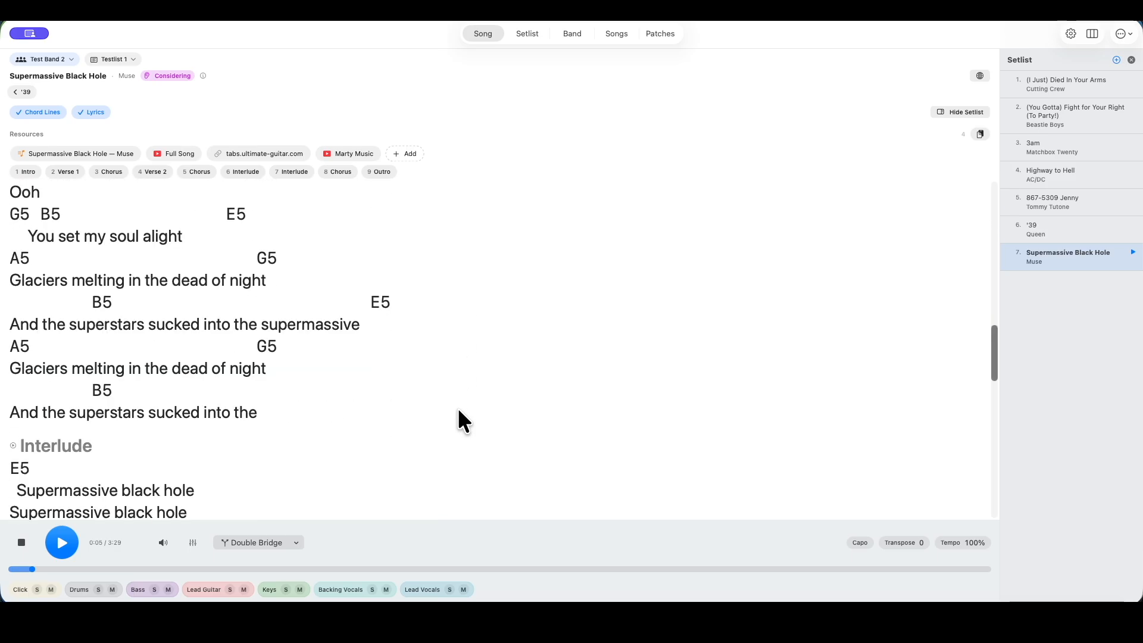
{"action": "scroll", "coordinate": [457, 412], "scroll_direction": "down", "scroll_amount": 4}
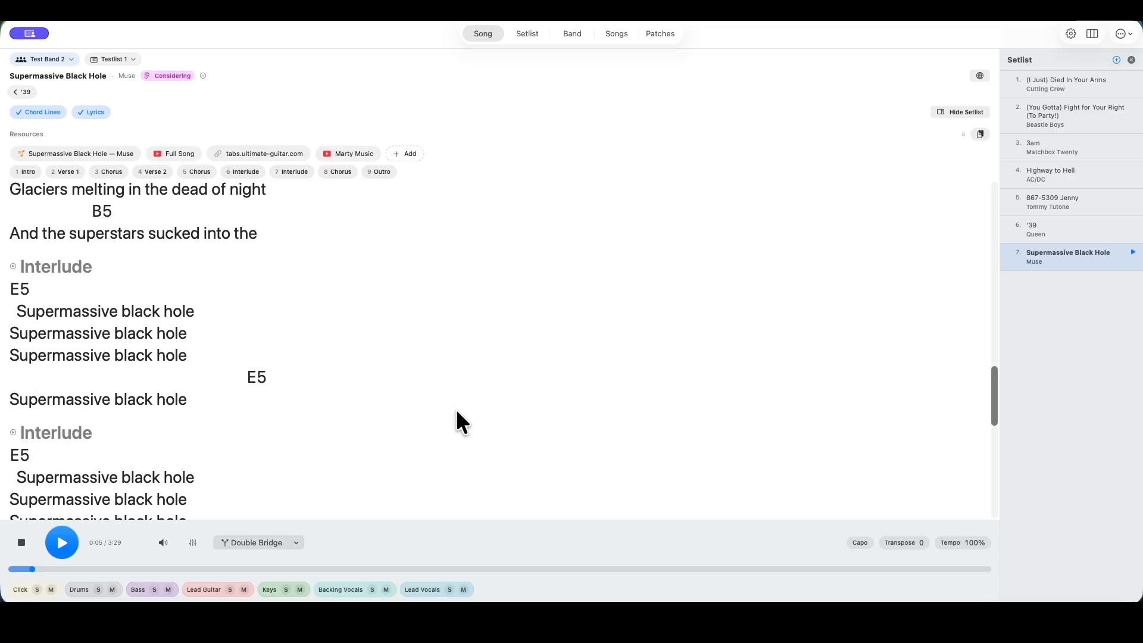
{"action": "scroll", "coordinate": [456, 410], "scroll_direction": "down", "scroll_amount": 1}
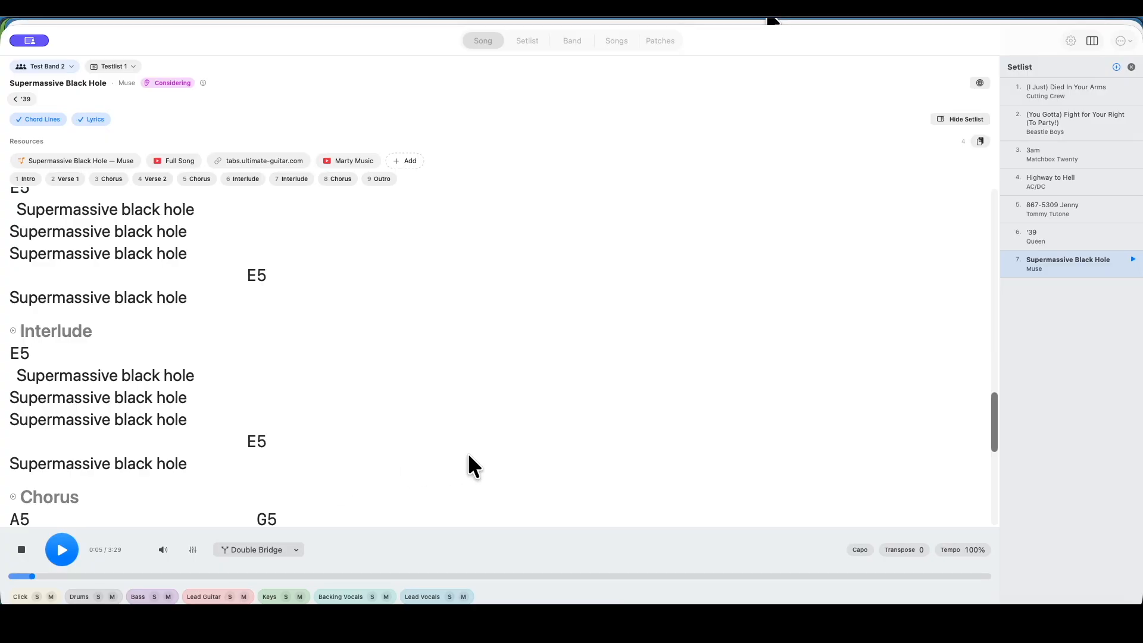
Switch to the My Band Tracks web app in Chrome and reload the Supermassive Black Hole page until it updates
{"action": "key", "text": "super+Tab"}
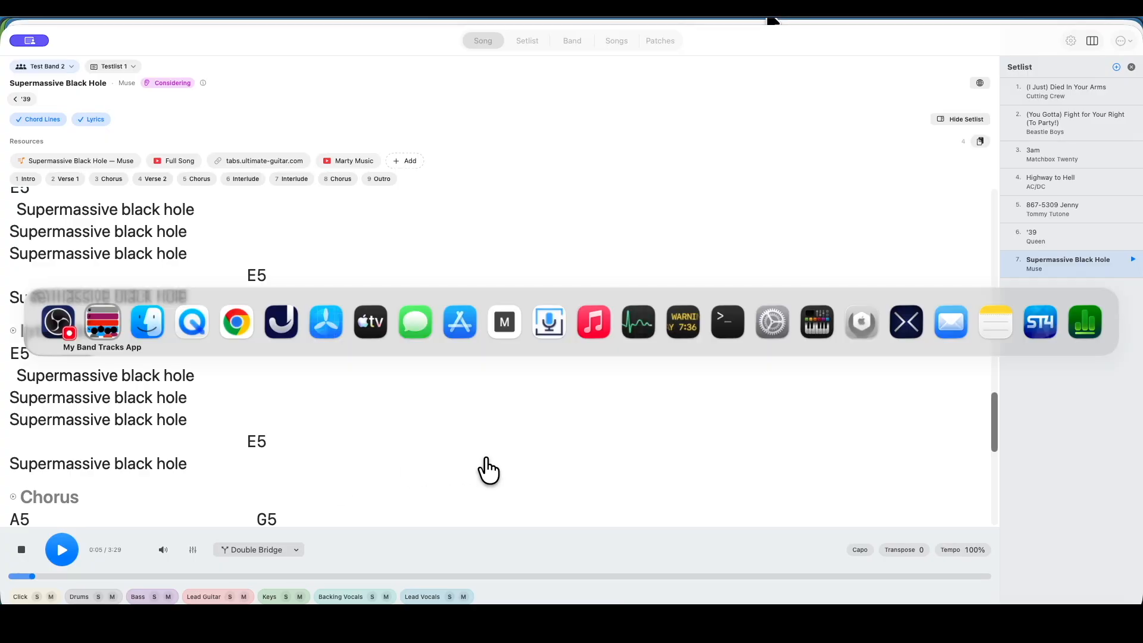
{"action": "key", "text": "super+Tab"}
{"action": "key", "text": "super+Tab"}
{"action": "key", "text": "super+Tab"}
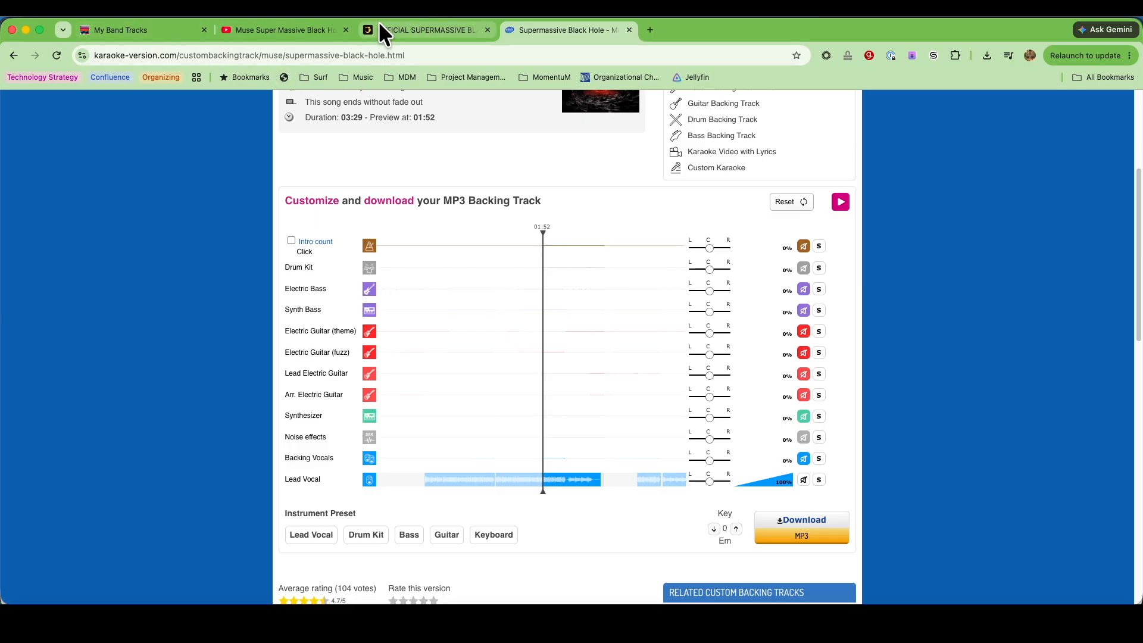
{"action": "left_click", "coordinate": [137, 31]}
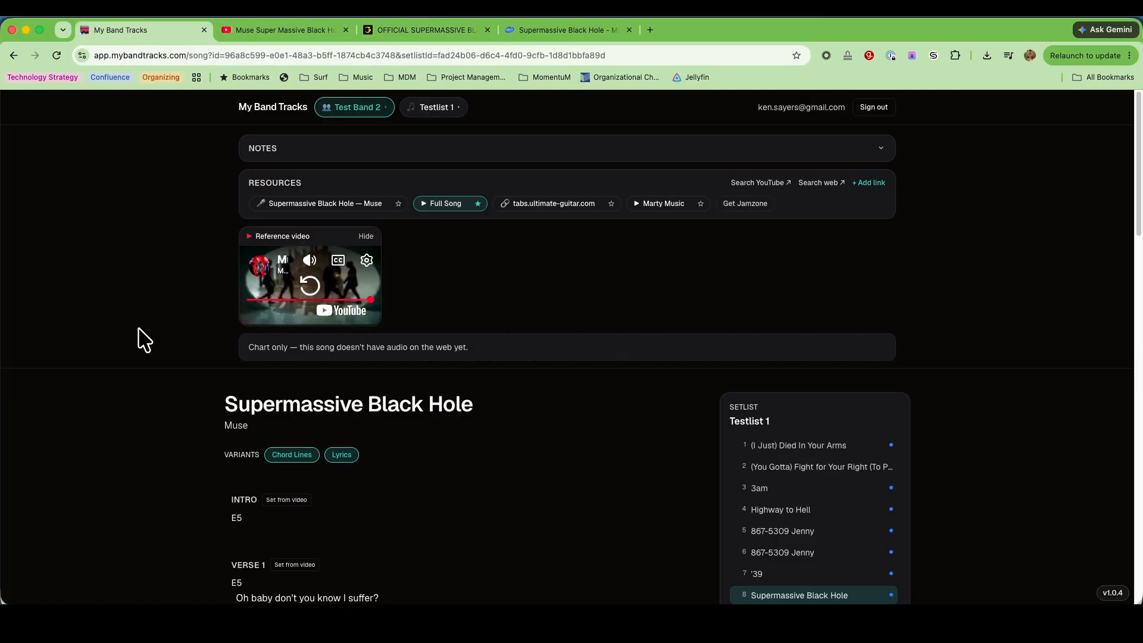
{"action": "left_click", "coordinate": [57, 55]}
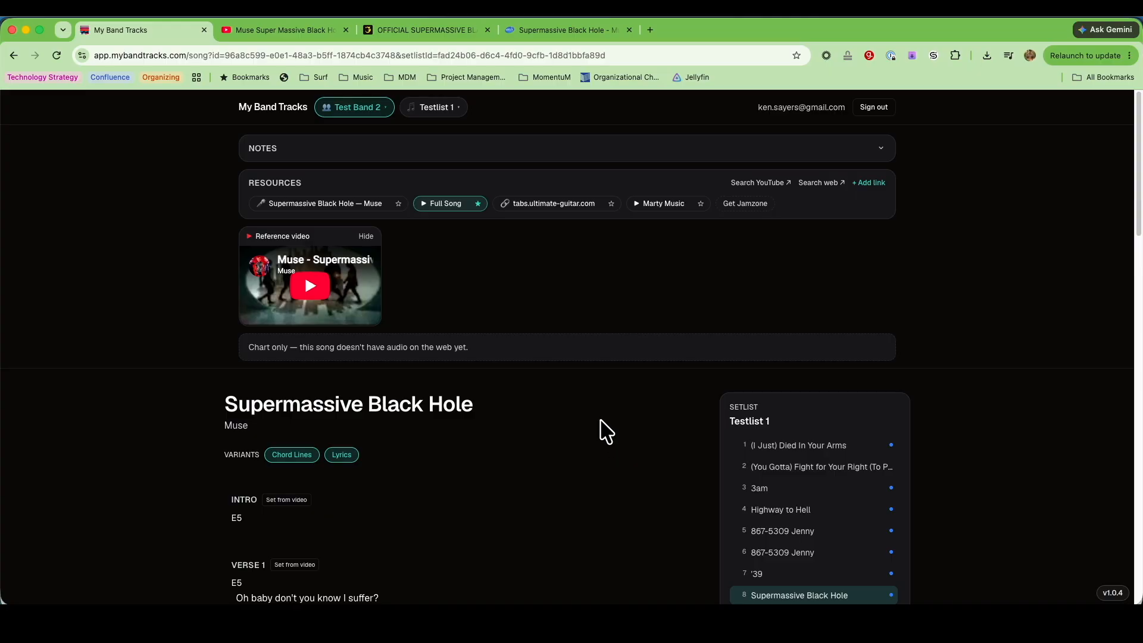
{"action": "scroll", "coordinate": [605, 430], "scroll_direction": "down", "scroll_amount": 5}
{"action": "scroll", "coordinate": [604, 430], "scroll_direction": "up", "scroll_amount": 4}
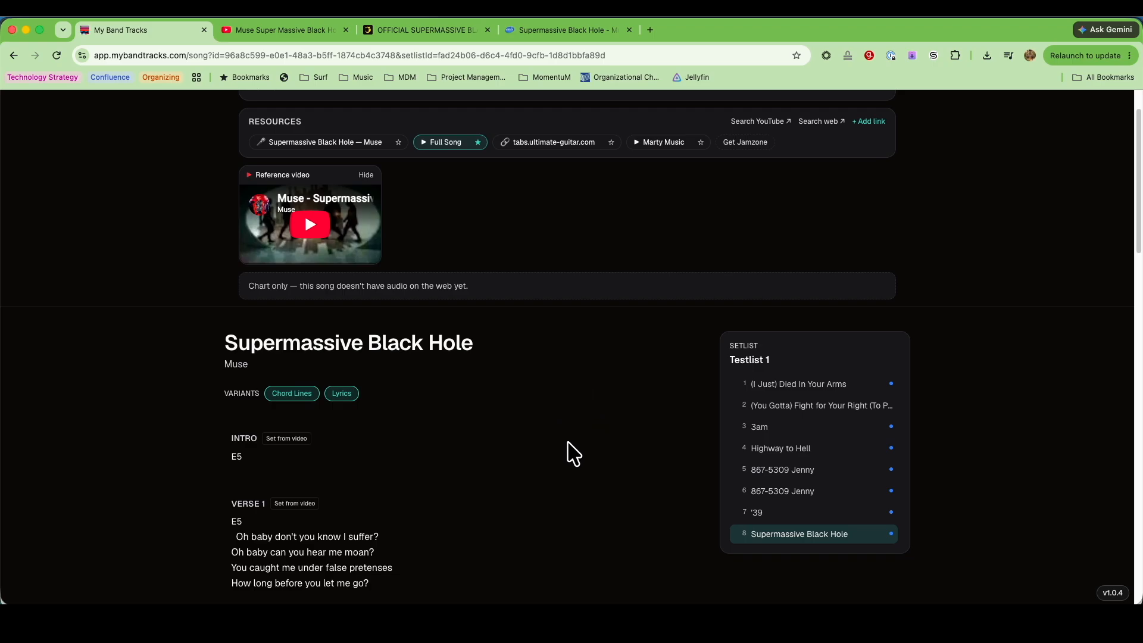
{"action": "scroll", "coordinate": [566, 452], "scroll_direction": "down", "scroll_amount": 1}
{"action": "scroll", "coordinate": [572, 454], "scroll_direction": "up", "scroll_amount": 2}
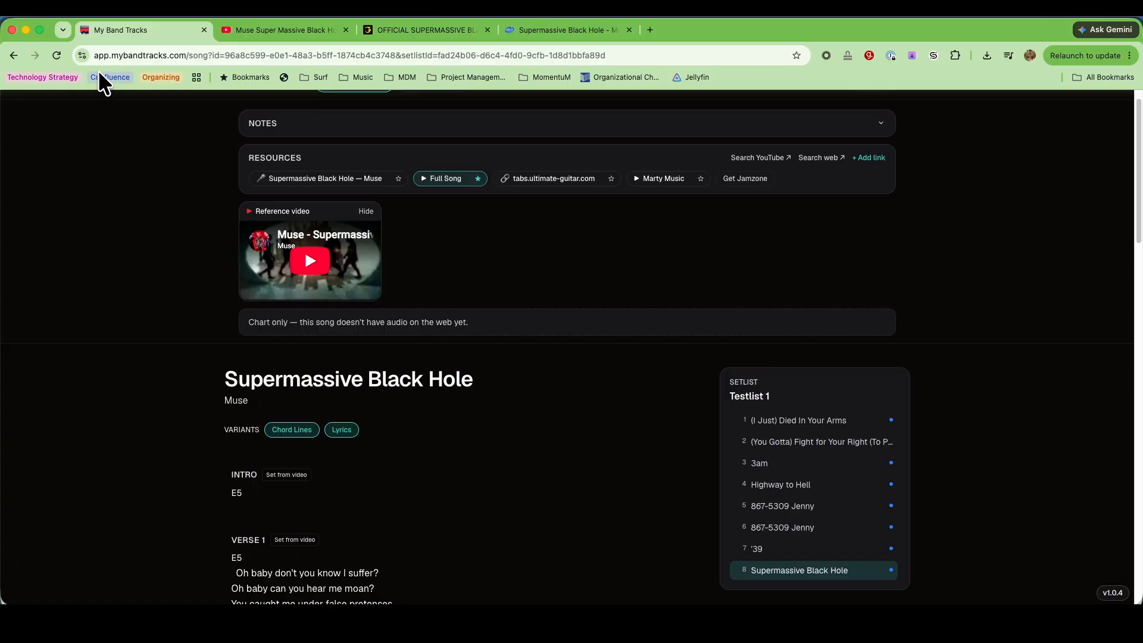
{"action": "left_click", "coordinate": [58, 55]}
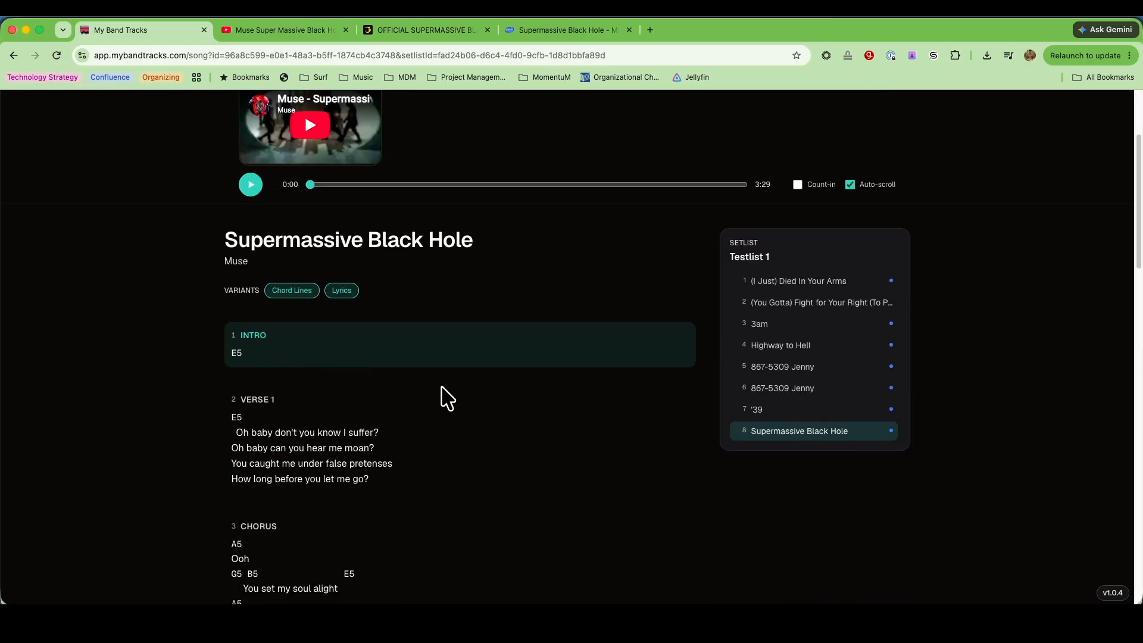
Examine the web page's playback controls and the section order of the chart, including both Interlude sections
{"action": "scroll", "coordinate": [447, 397], "scroll_direction": "up", "scroll_amount": 3}
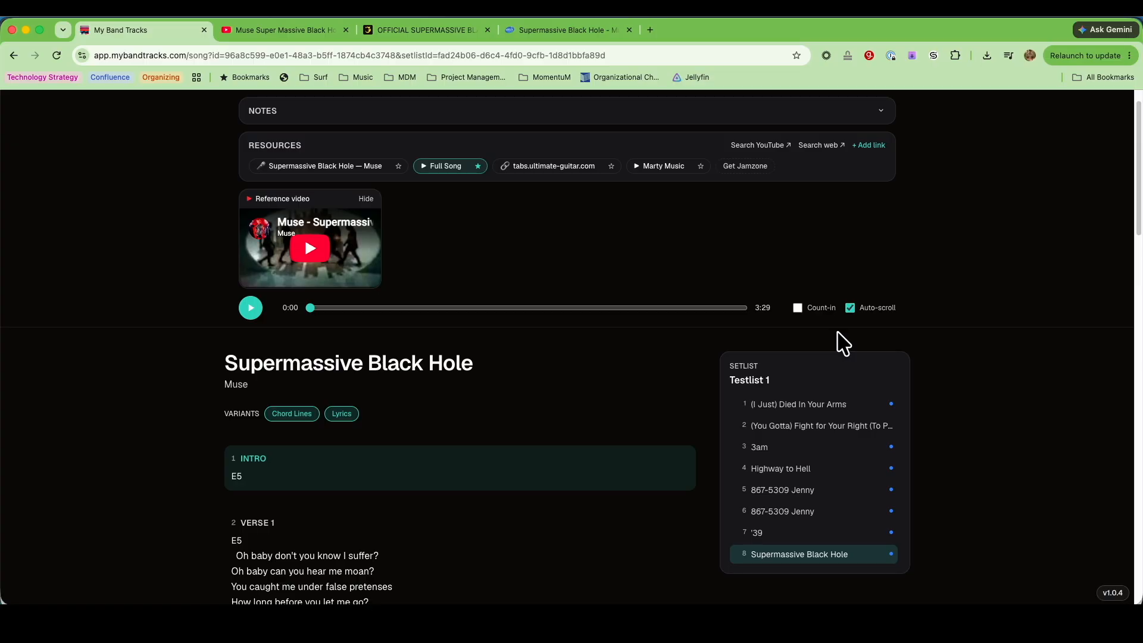
{"action": "scroll", "coordinate": [569, 515], "scroll_direction": "down", "scroll_amount": 2}
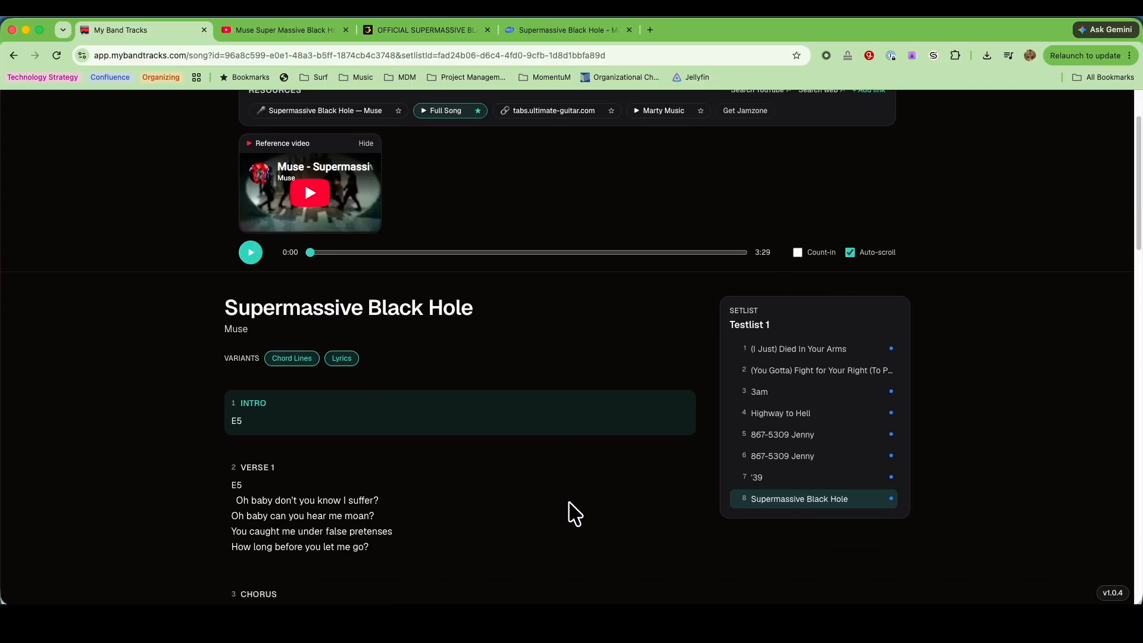
{"action": "scroll", "coordinate": [574, 514], "scroll_direction": "down", "scroll_amount": 5}
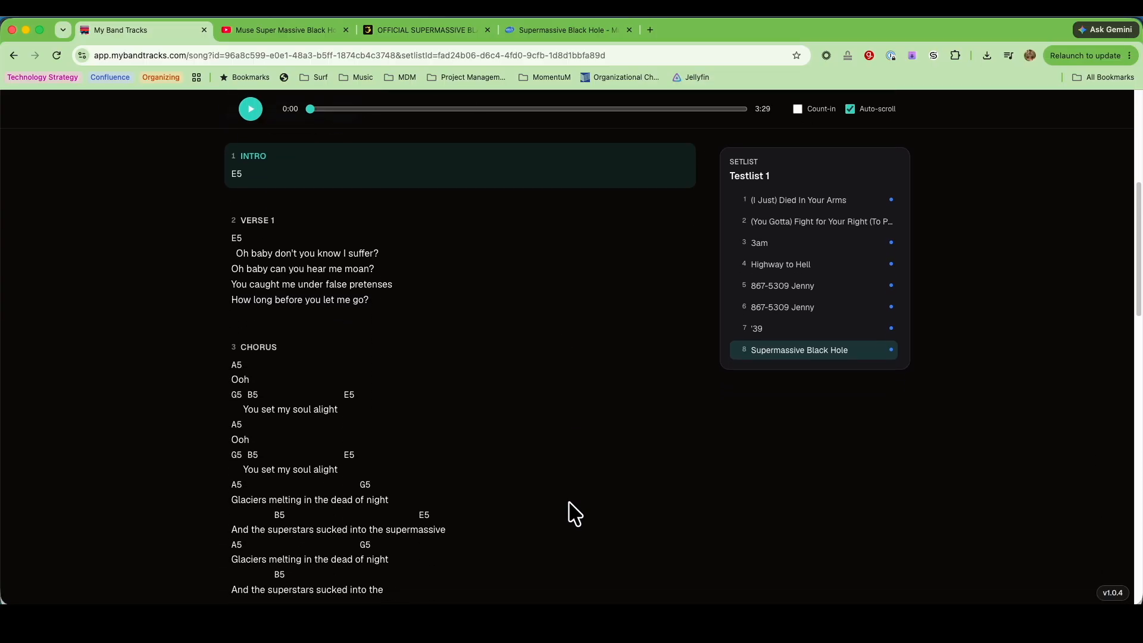
{"action": "scroll", "coordinate": [575, 513], "scroll_direction": "down", "scroll_amount": 6}
{"action": "scroll", "coordinate": [575, 514], "scroll_direction": "down", "scroll_amount": 8}
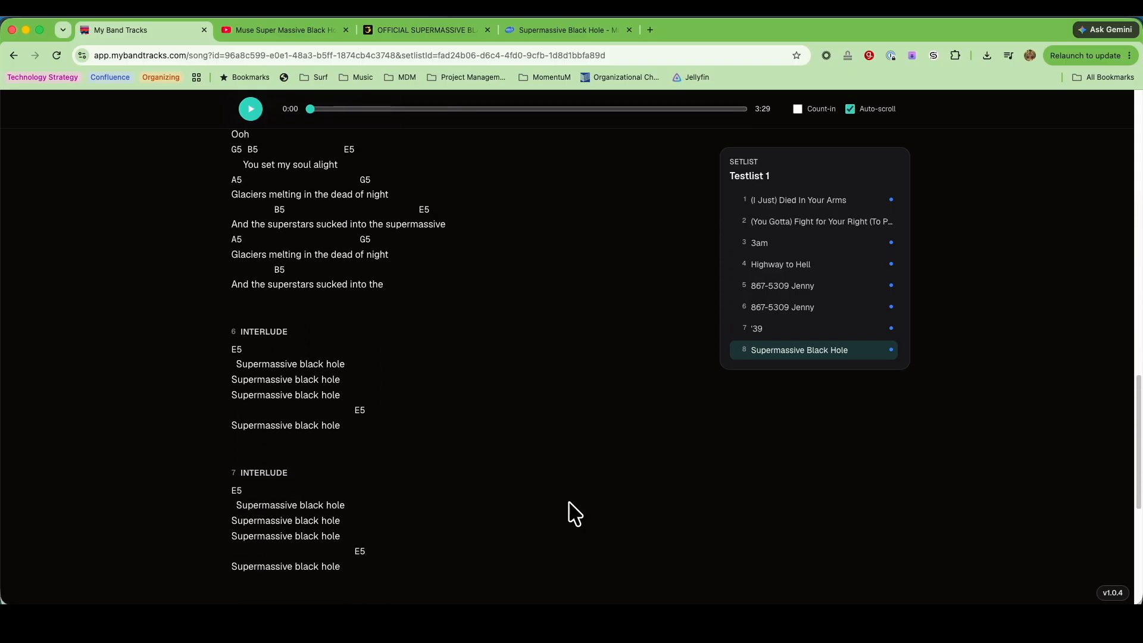
{"action": "scroll", "coordinate": [575, 513], "scroll_direction": "down", "scroll_amount": 1}
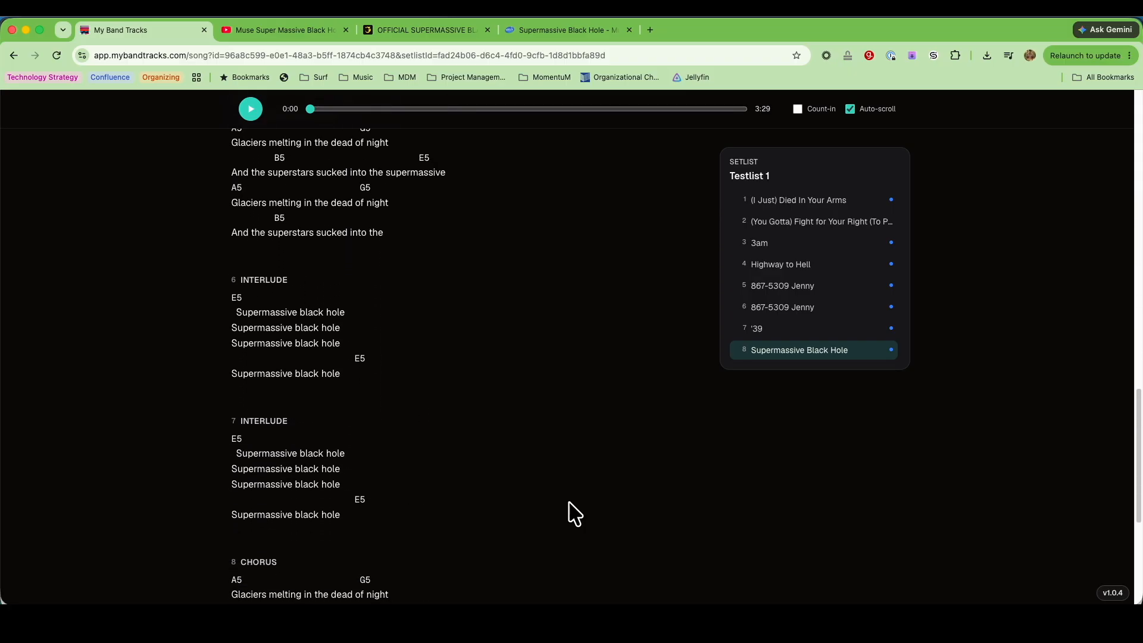